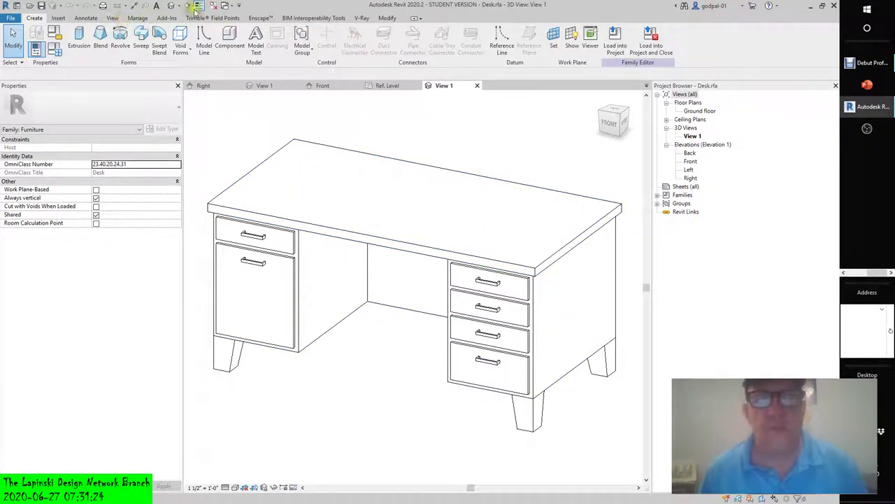
# Step: Tile all open views, zoom to fit the desk, and activate Family1's 3D and Front views
pyautogui.click(113, 18)
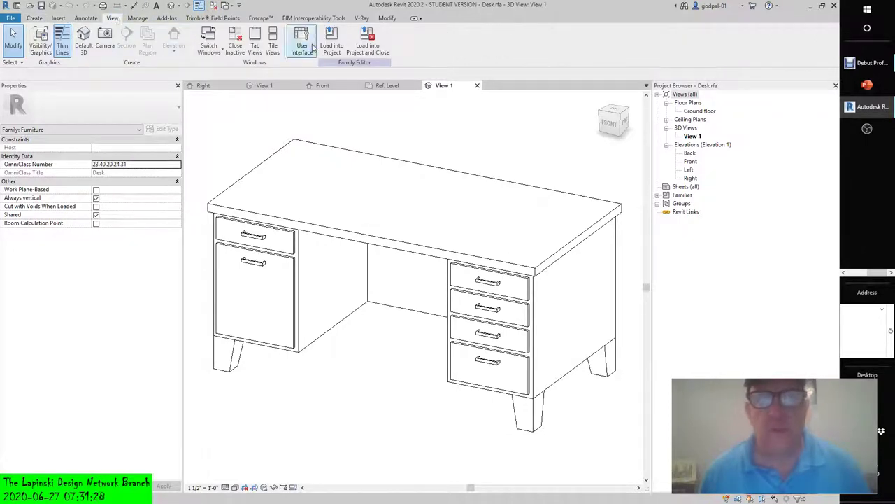
pyautogui.click(272, 44)
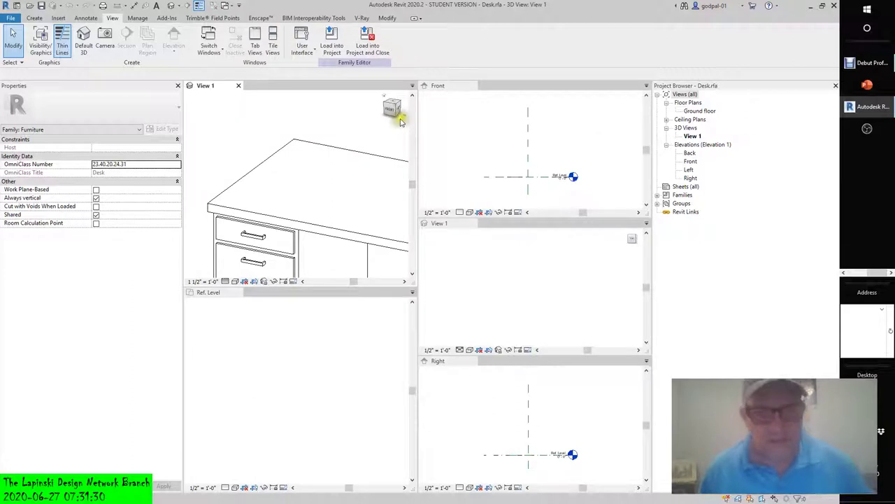
pyautogui.press('z')
pyautogui.press('a')
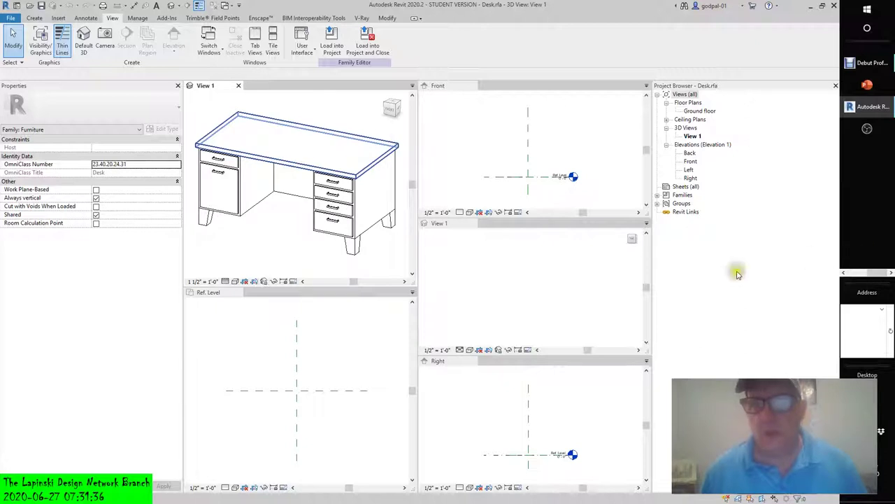
pyautogui.click(539, 280)
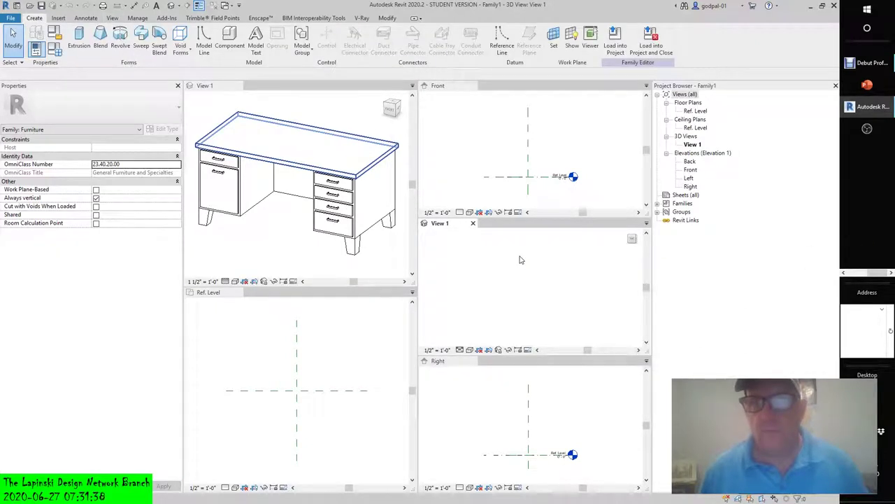
pyautogui.click(481, 150)
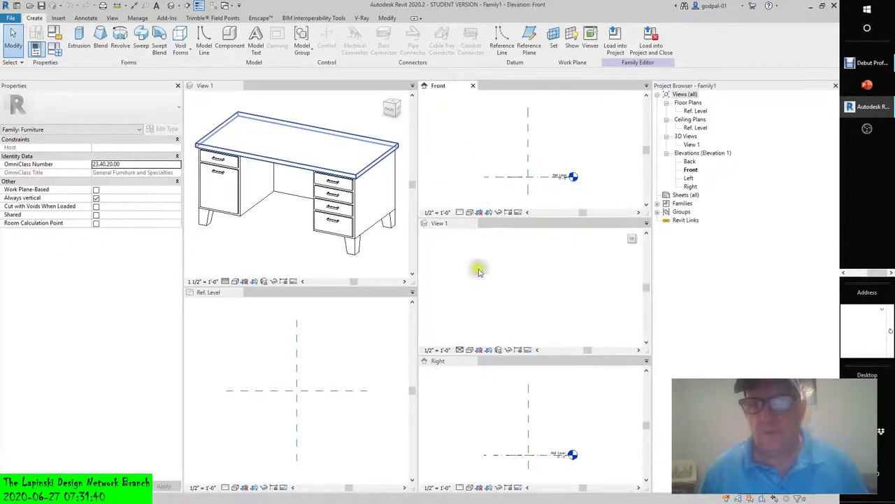
# Step: Move through Family1's Front and Right elevations, leaving the Ref. Level floor plan active
pyautogui.click(481, 293)
pyautogui.click(480, 397)
pyautogui.click(354, 359)
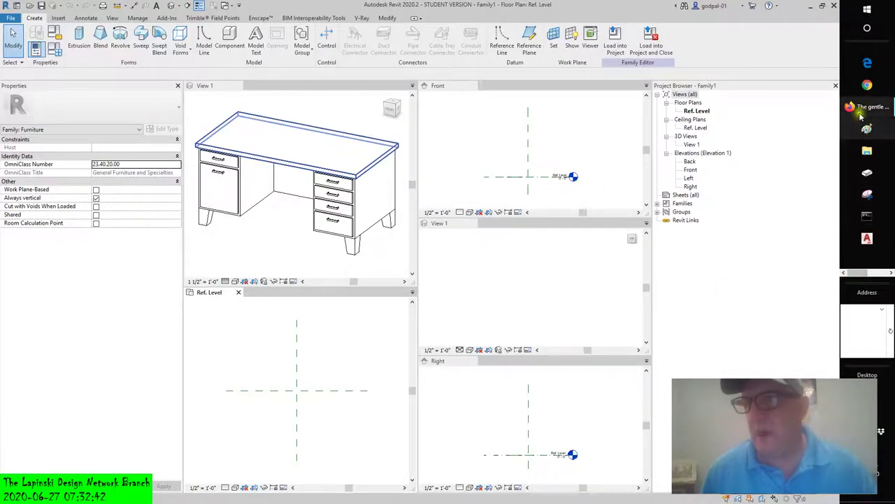
# Step: Search Google in a new Firefox tab for 'revit display hierarchy chart'
pyautogui.click(867, 107)
pyautogui.click(112, 8)
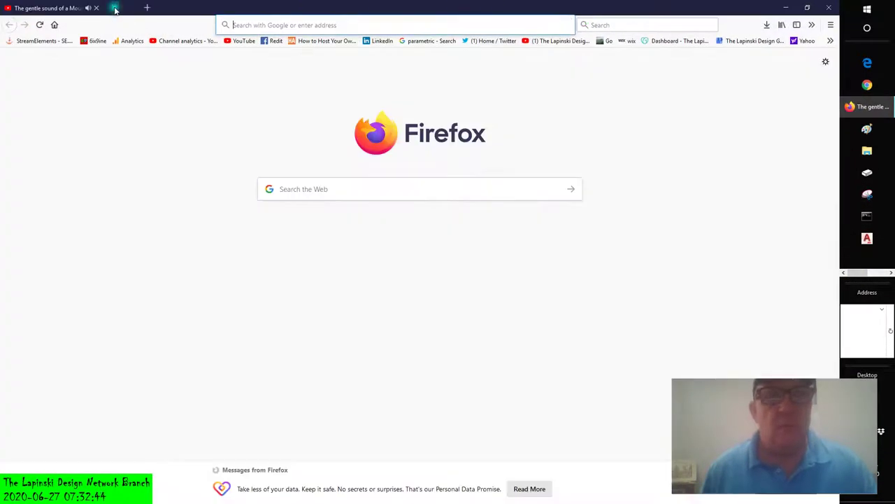
pyautogui.click(333, 190)
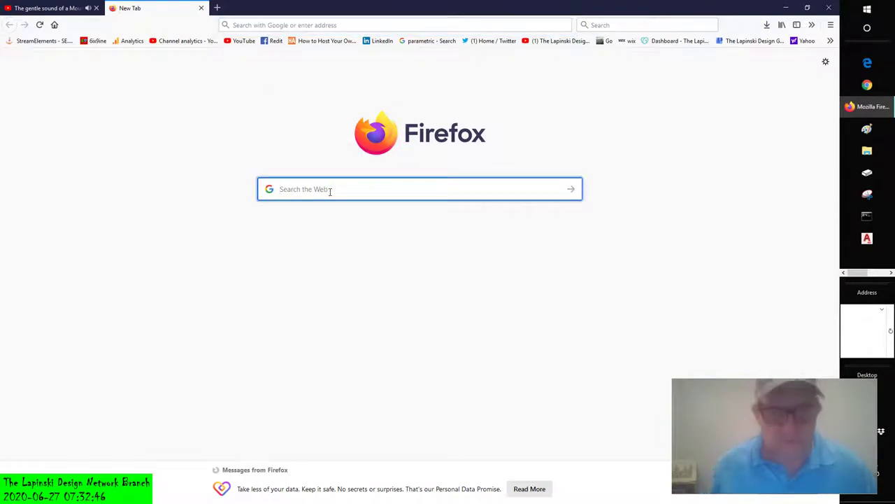
pyautogui.write('revit')
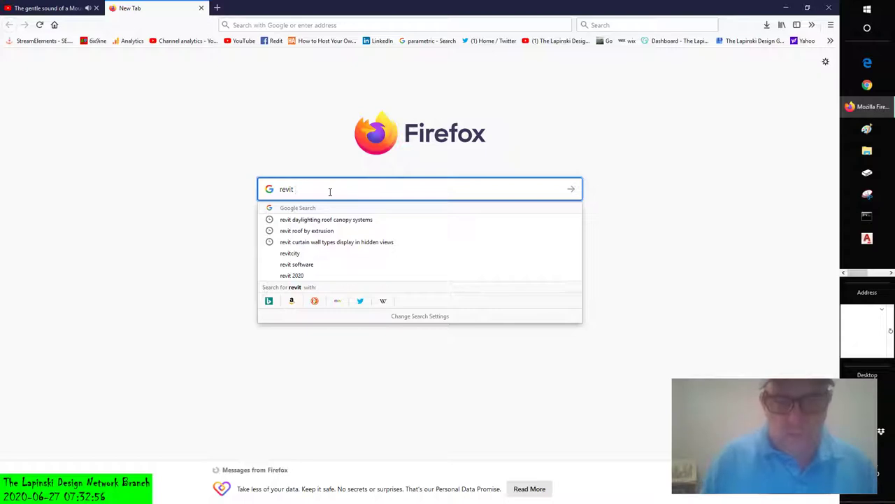
pyautogui.write('display')
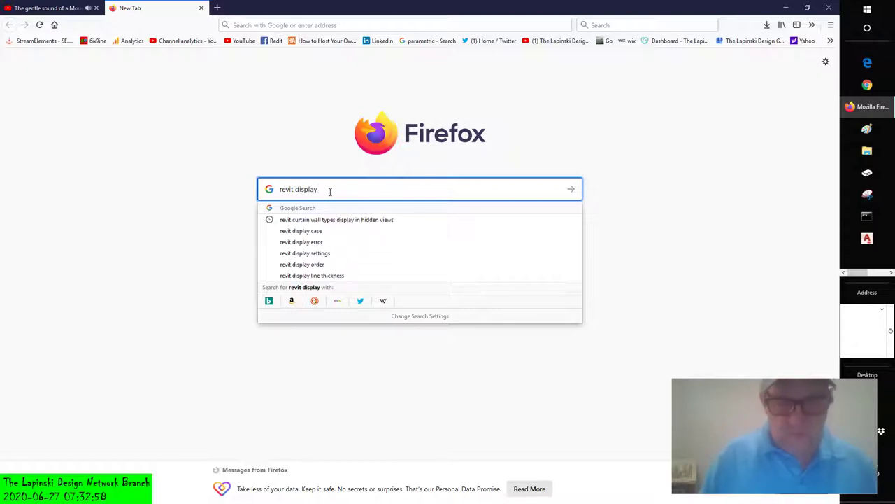
pyautogui.write(' hi')
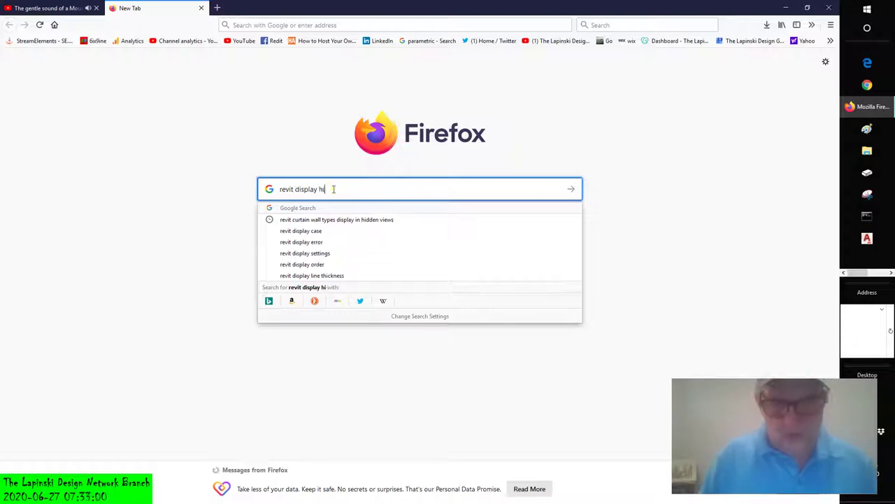
pyautogui.write('erarchy chart')
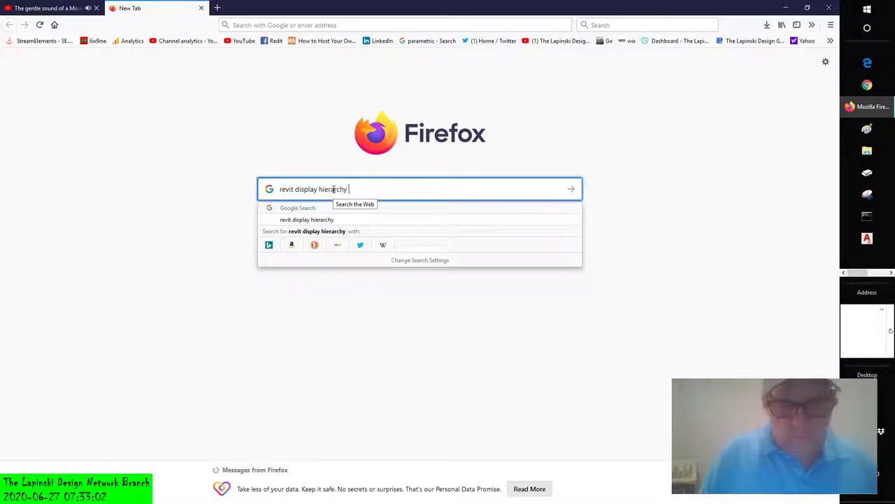
pyautogui.press('Return')
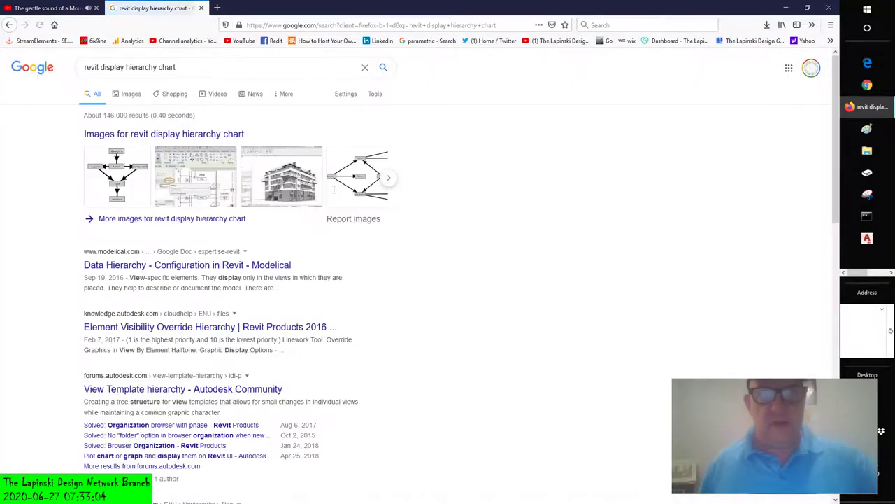
# Step: Open the 'Existing Phase Graphic Override' forum page from the Google image results
pyautogui.click(131, 95)
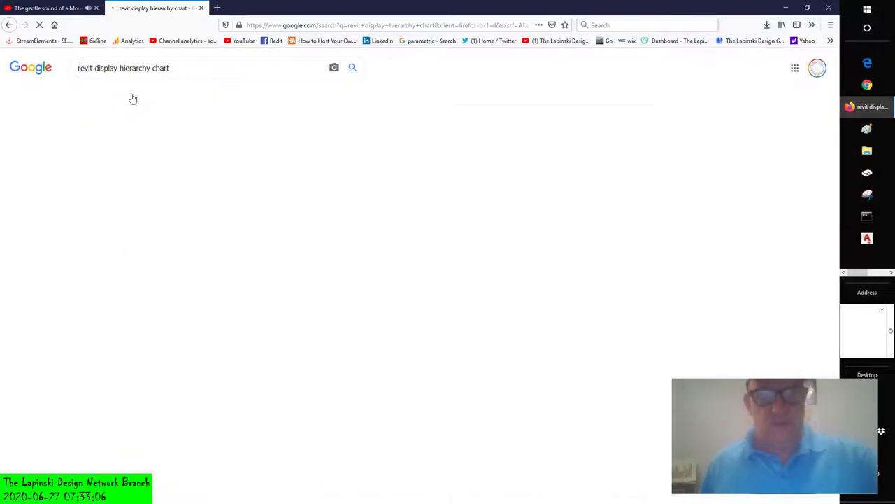
pyautogui.scroll(-3, 216, 260)
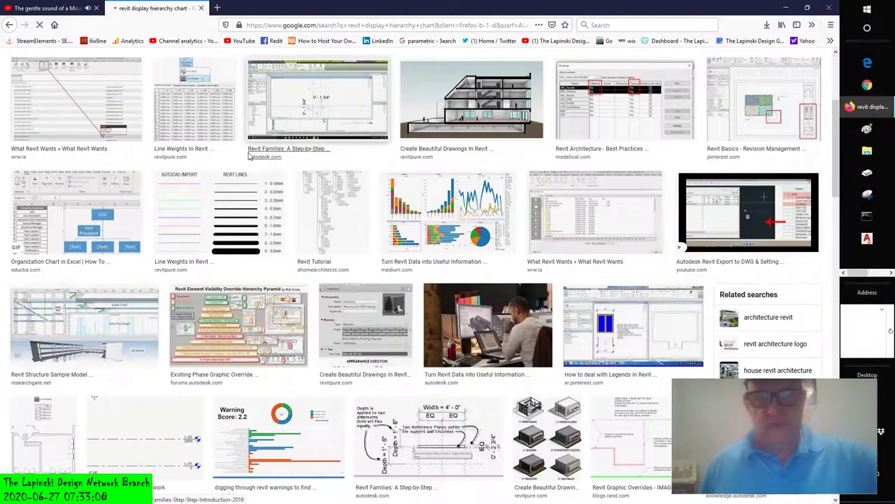
pyautogui.click(226, 337)
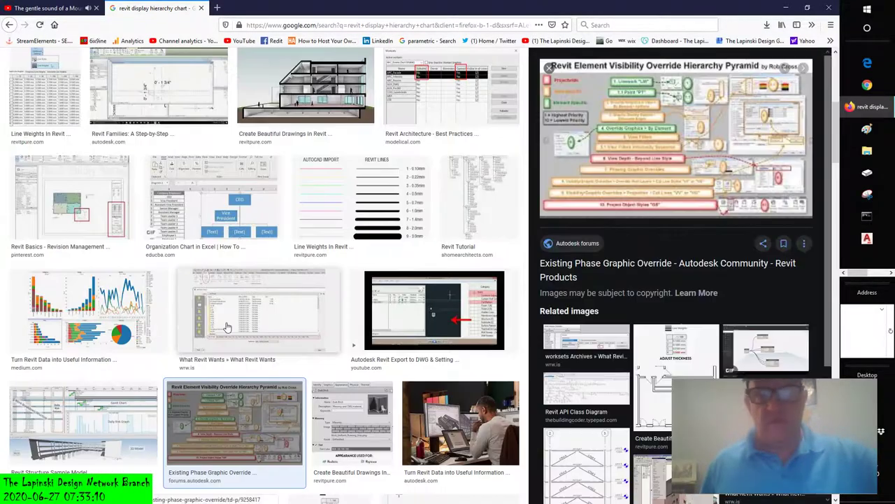
pyautogui.click(689, 140)
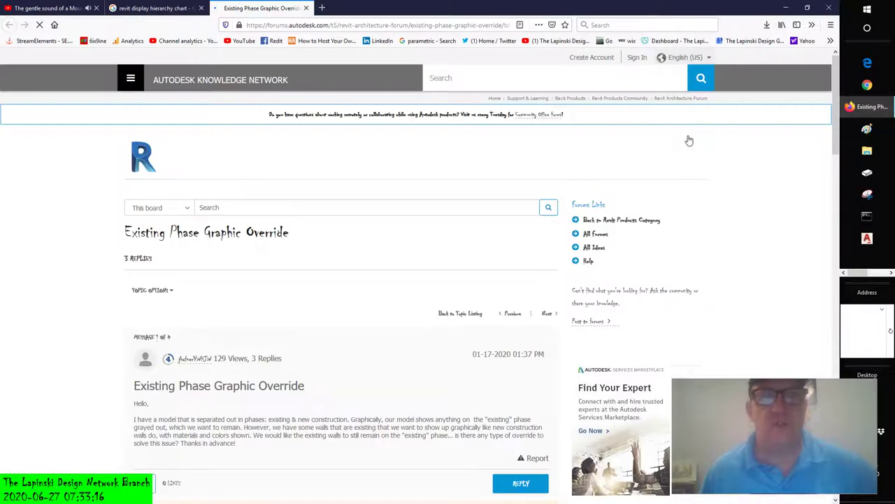
# Step: Enlarge the Revit Element Visibility Override Hierarchy Pyramid chart, returning from the sign-in page
pyautogui.scroll(-4, 380, 280)
pyautogui.scroll(-15, 380, 282)
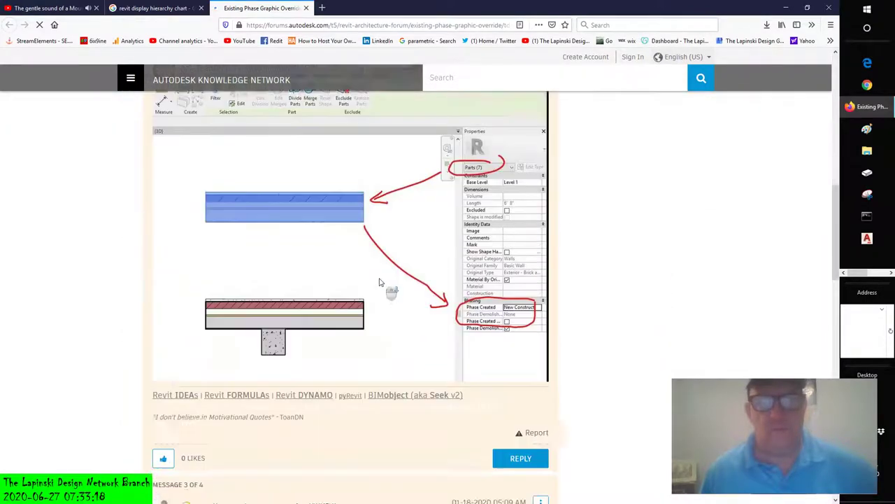
pyautogui.click(380, 277)
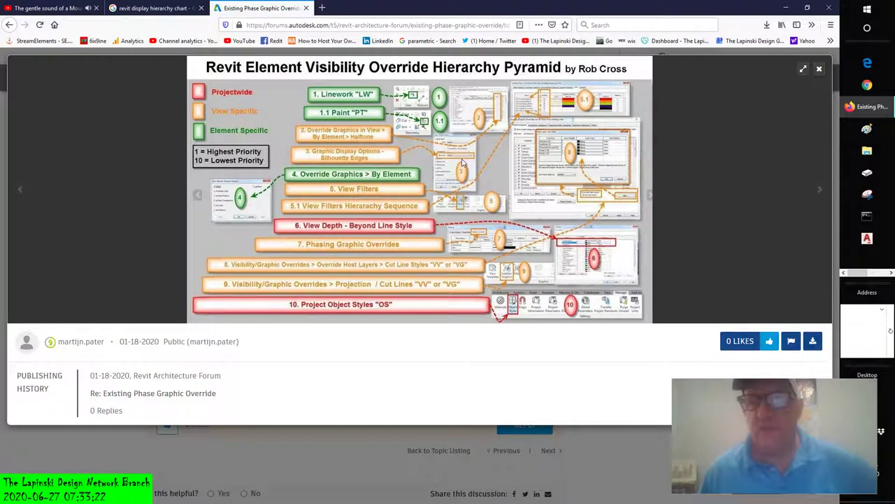
pyautogui.click(767, 343)
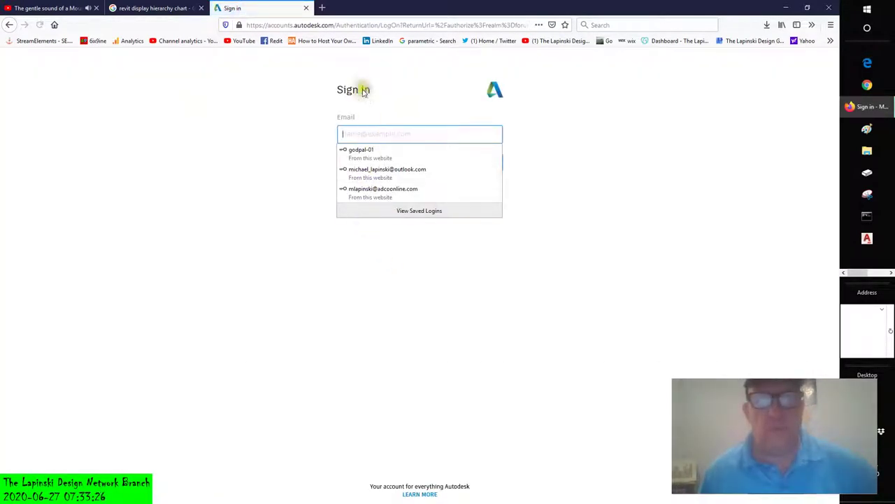
pyautogui.click(142, 10)
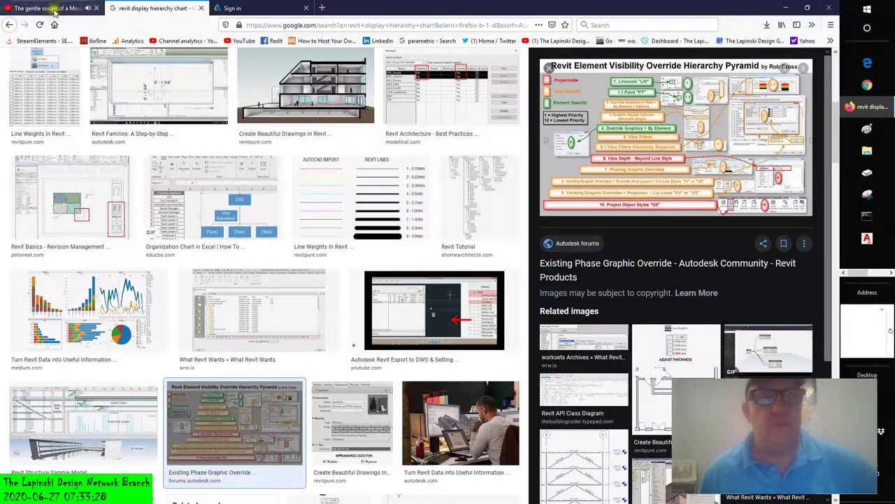
pyautogui.hotkey('ctrl', 'Tab')
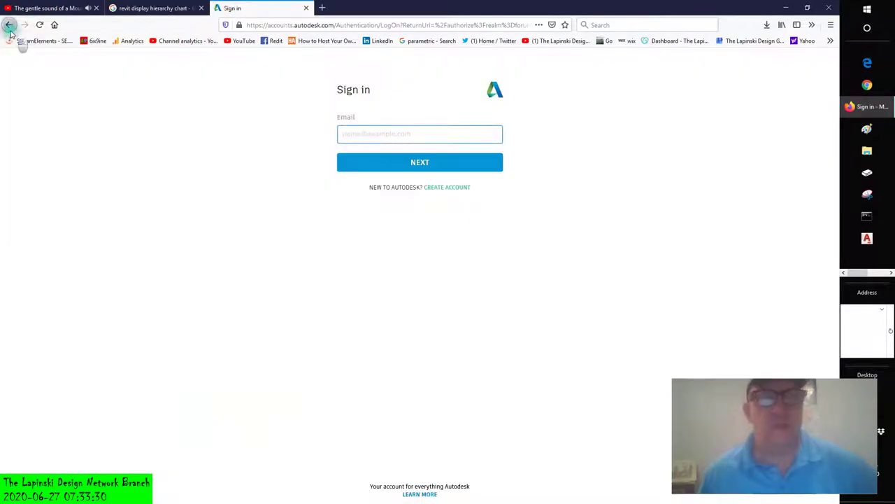
pyautogui.click(9, 25)
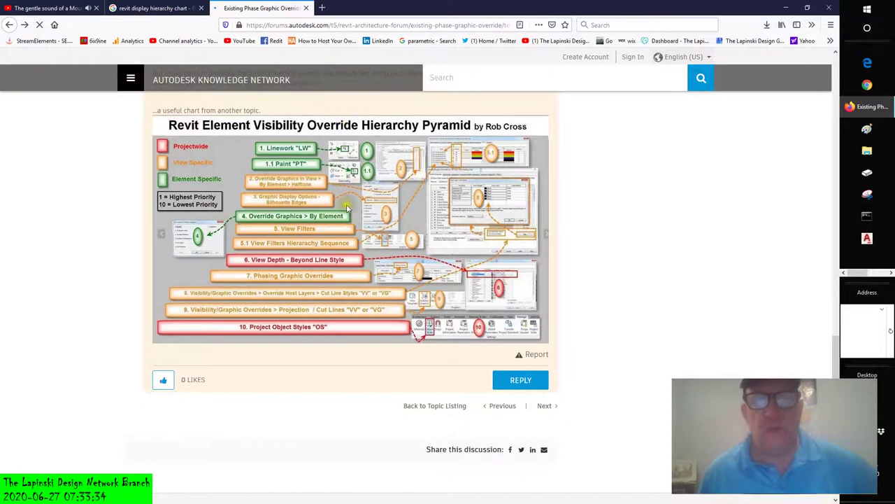
pyautogui.click(280, 161)
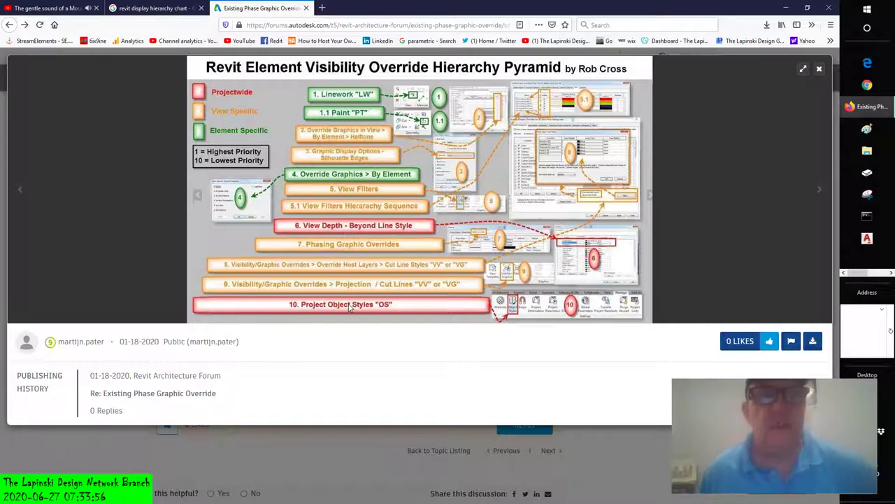
pyautogui.click(877, 273)
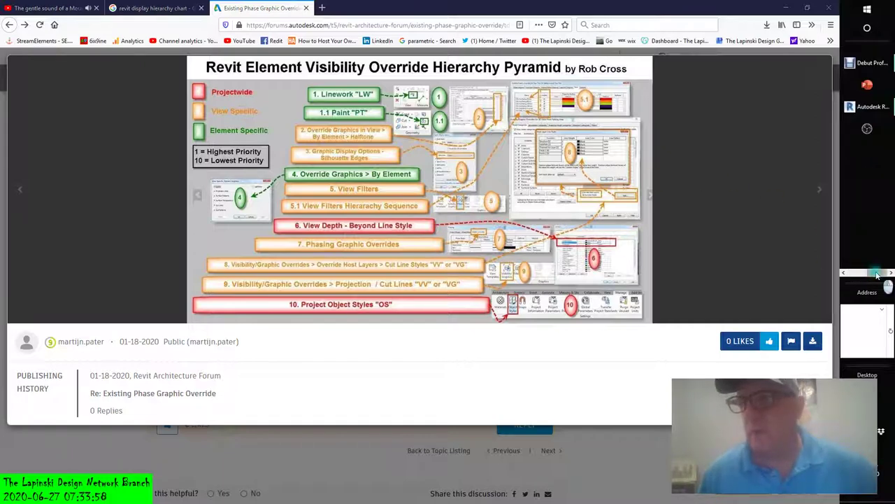
# Step: Return to Revit and make Family1's Front elevation the active tile
pyautogui.click(860, 109)
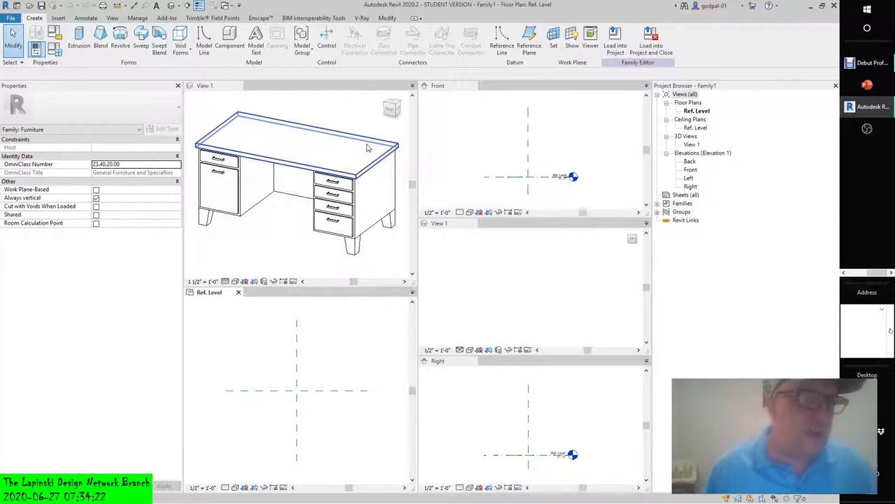
pyautogui.click(559, 139)
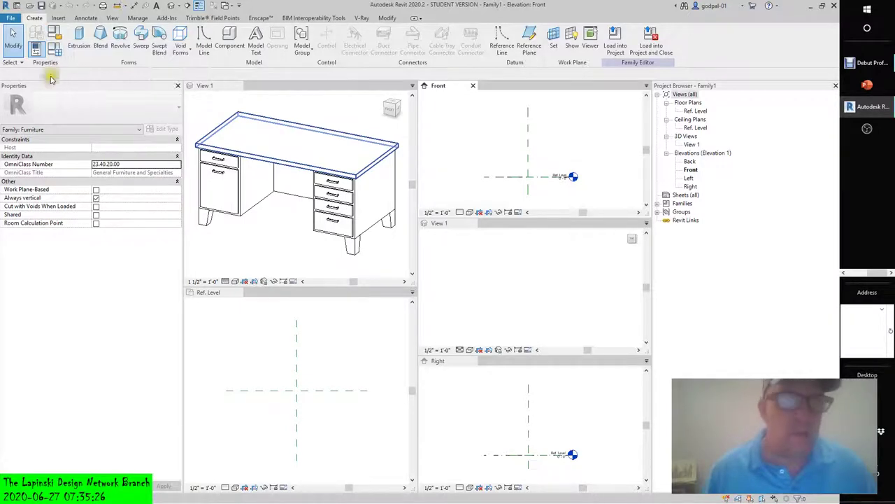
# Step: Show the CAD Formats export choices (DWG, DXF, DGN, ACIS) for the Desk family's 3D view
pyautogui.click(299, 120)
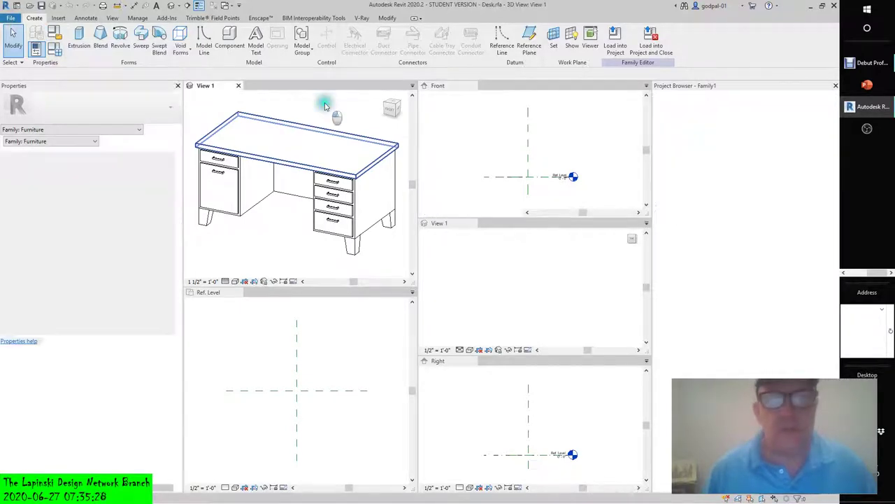
pyautogui.click(11, 18)
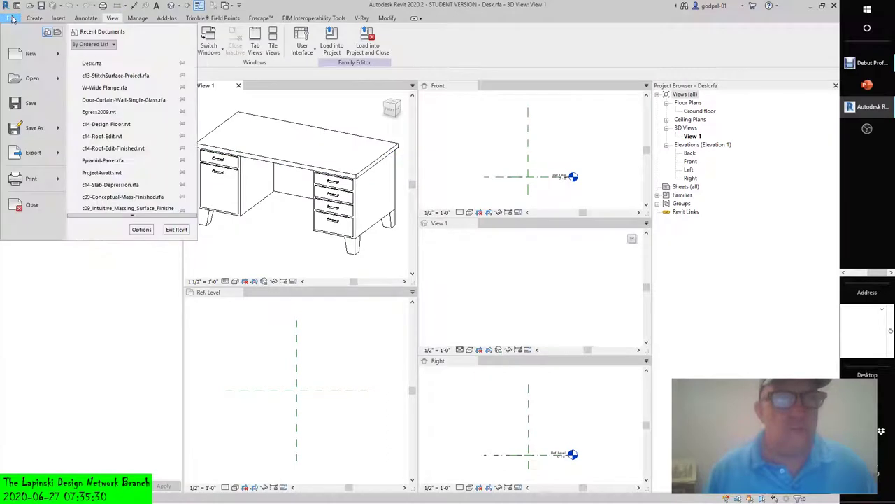
pyautogui.moveTo(62, 155)
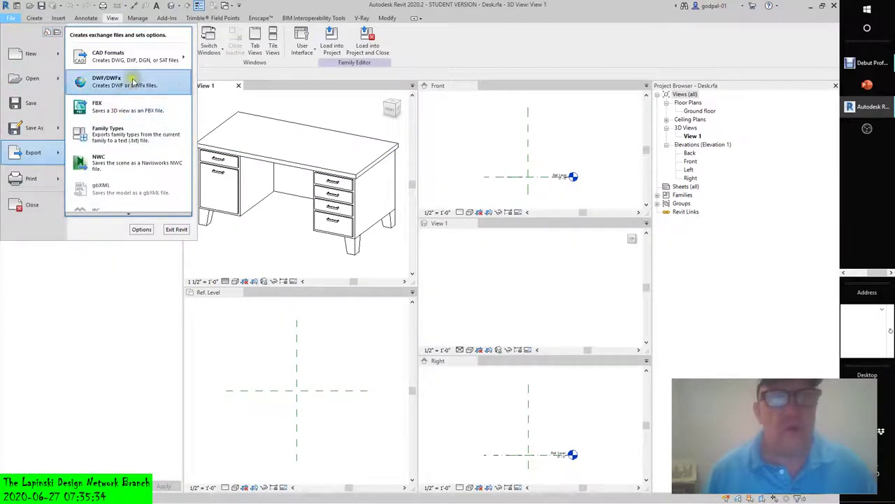
pyautogui.moveTo(142, 62)
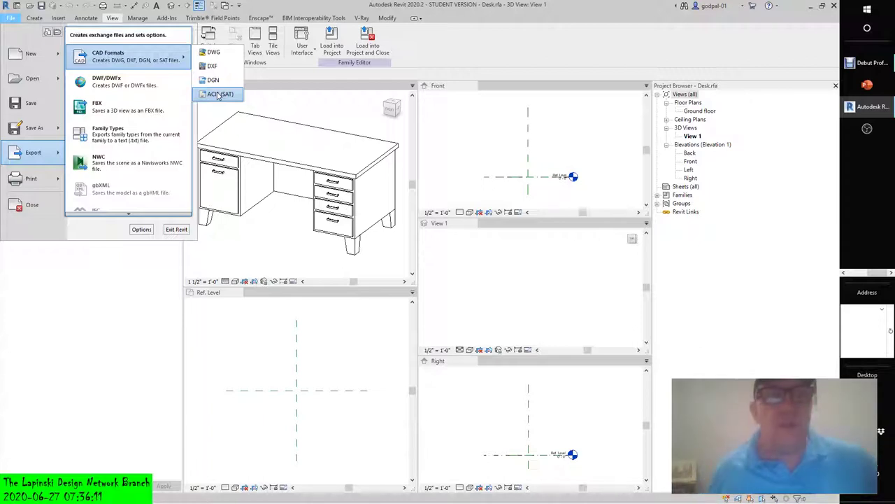
# Step: Export only the current desk 3D view as AutoCAD 2018 DWG 'Desk - 3D View - View 1' to Documents
pyautogui.click(214, 51)
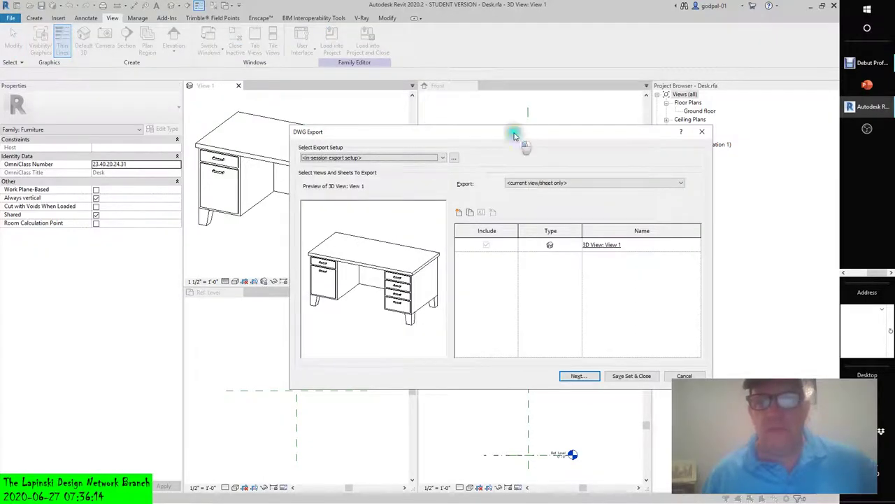
pyautogui.moveTo(525, 134); pyautogui.dragTo(435, 138)
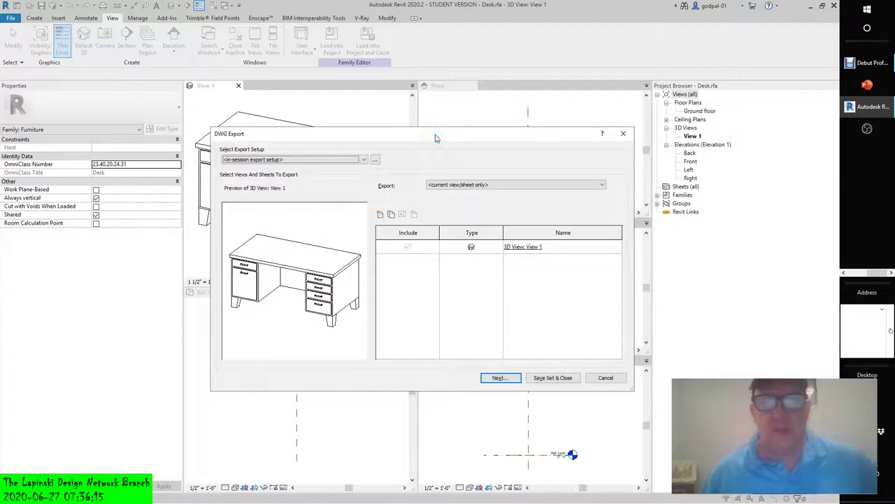
pyautogui.click(439, 186)
pyautogui.click(438, 190)
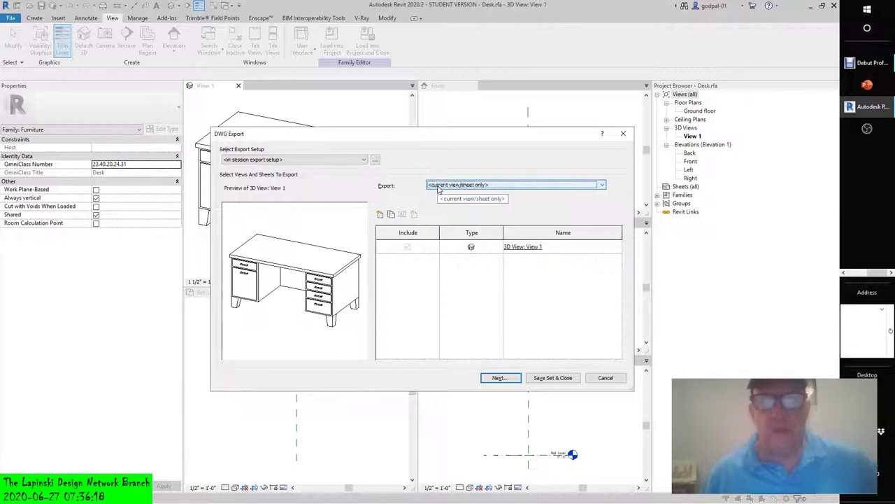
pyautogui.click(500, 376)
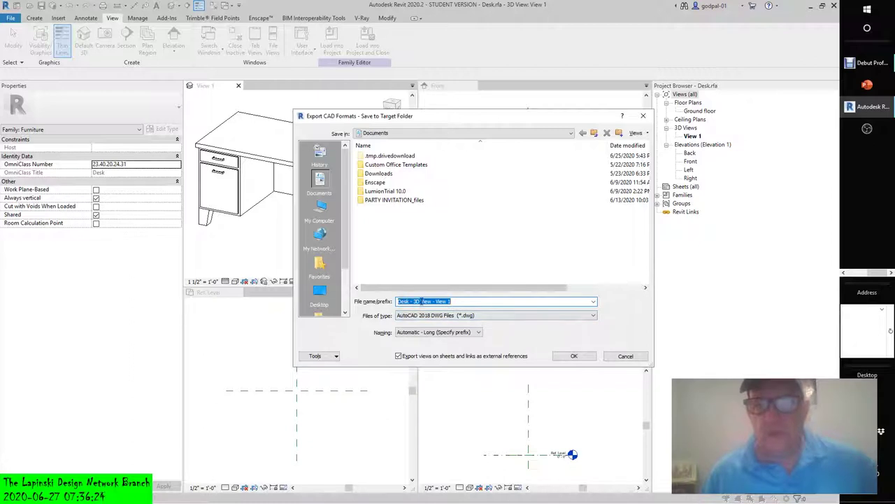
pyautogui.click(574, 356)
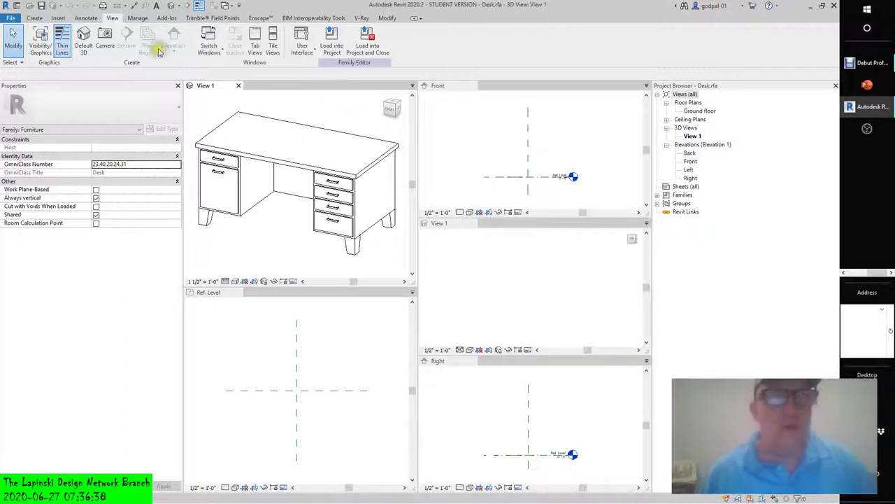
# Step: Start another DWG export and open its Modify DWG/DXF Export Setup
pyautogui.click(11, 18)
pyautogui.moveTo(35, 152)
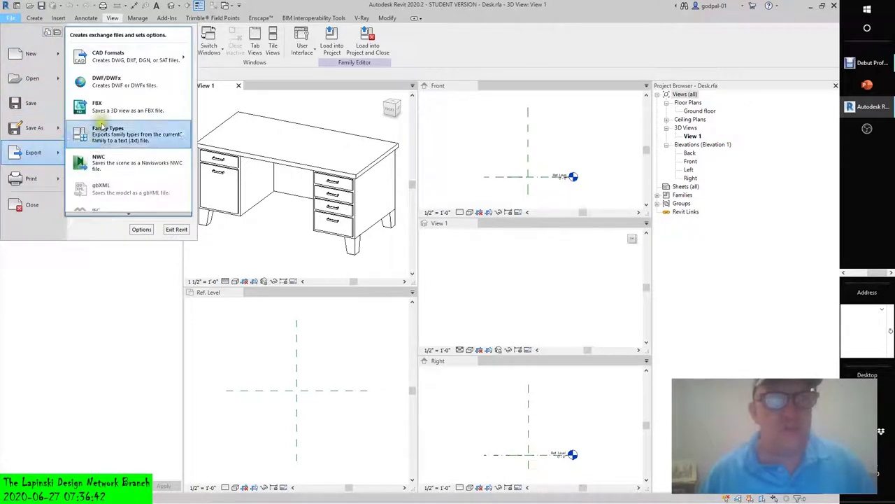
pyautogui.moveTo(138, 66)
pyautogui.click(226, 54)
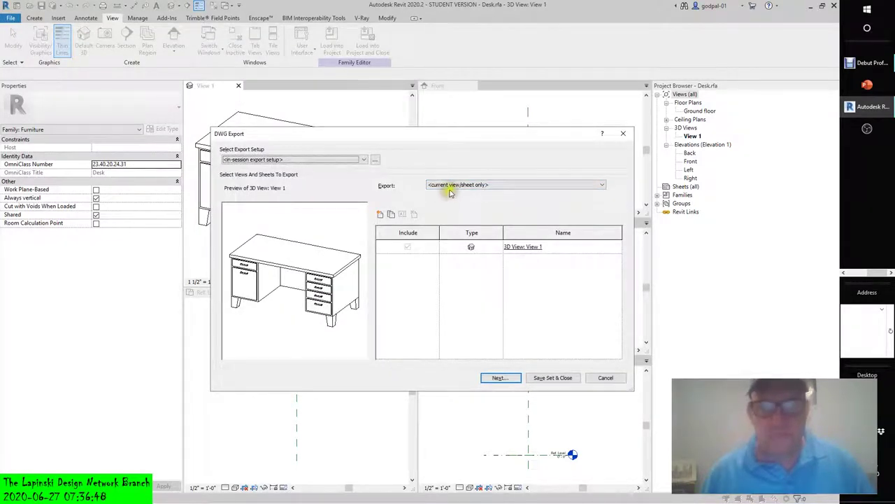
pyautogui.click(375, 159)
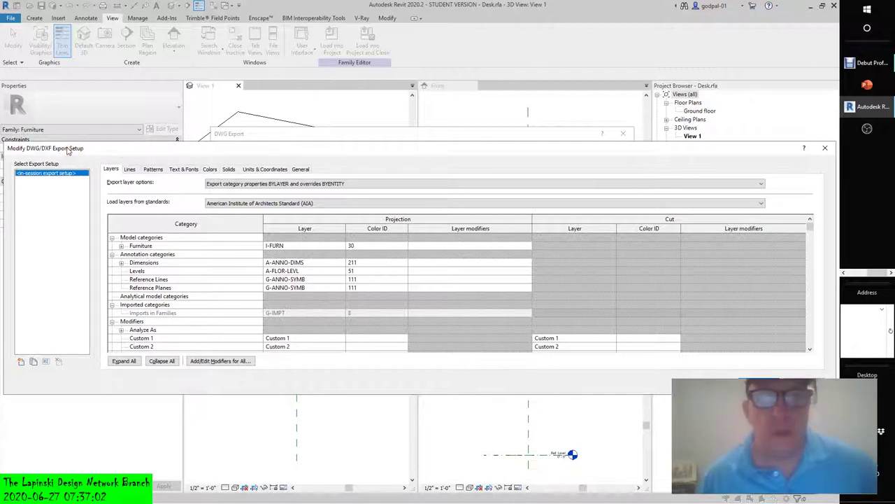
# Step: Review the layer settings, keeping the AIA standard and BYLAYER with BYENTITY overrides
pyautogui.click(348, 203)
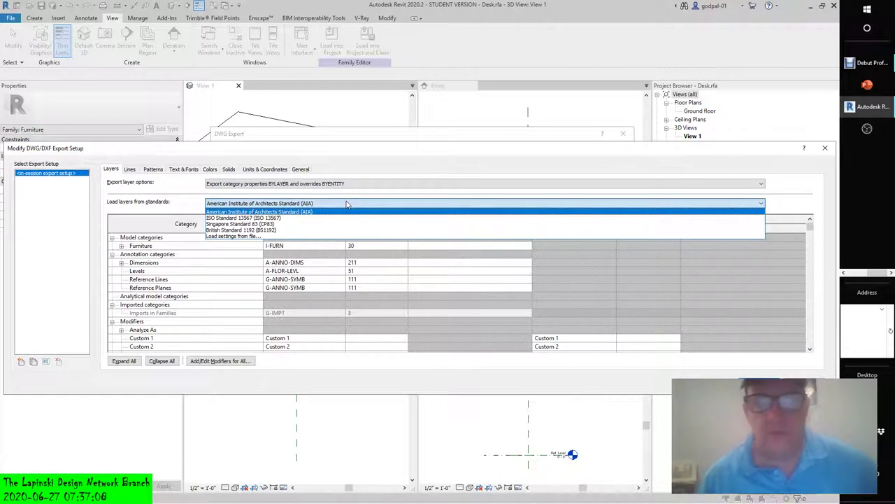
pyautogui.click(348, 202)
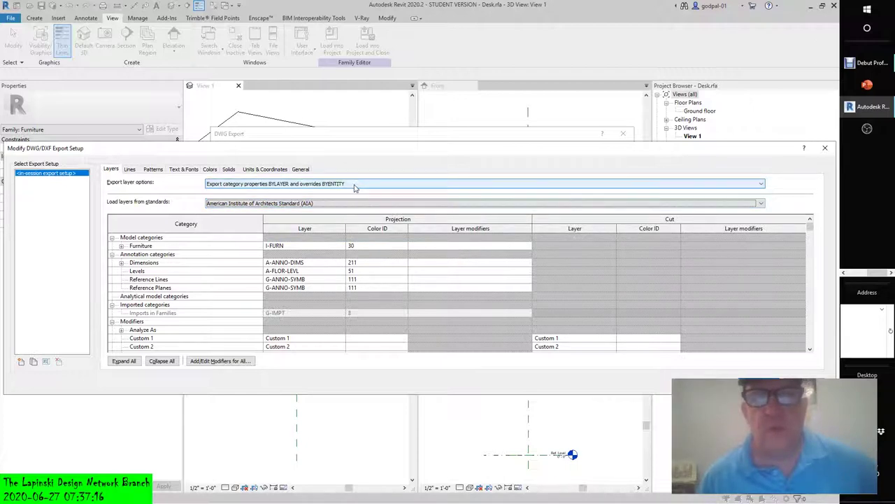
pyautogui.click(355, 186)
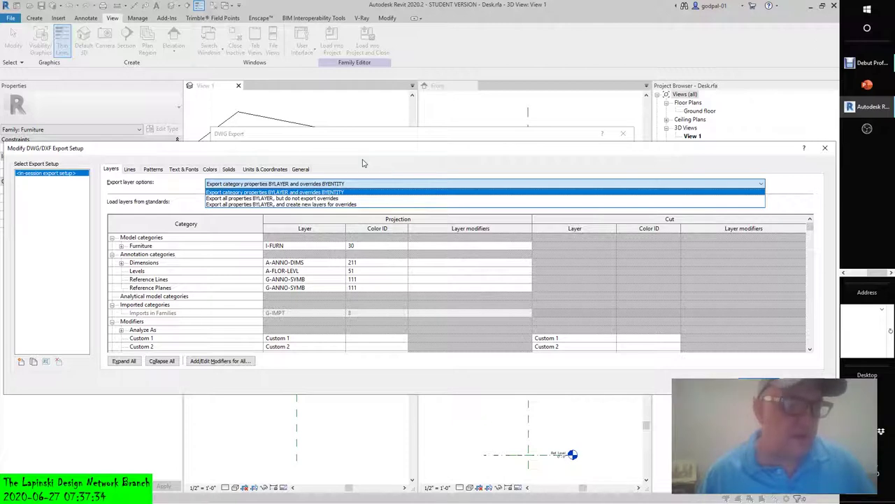
pyautogui.click(364, 162)
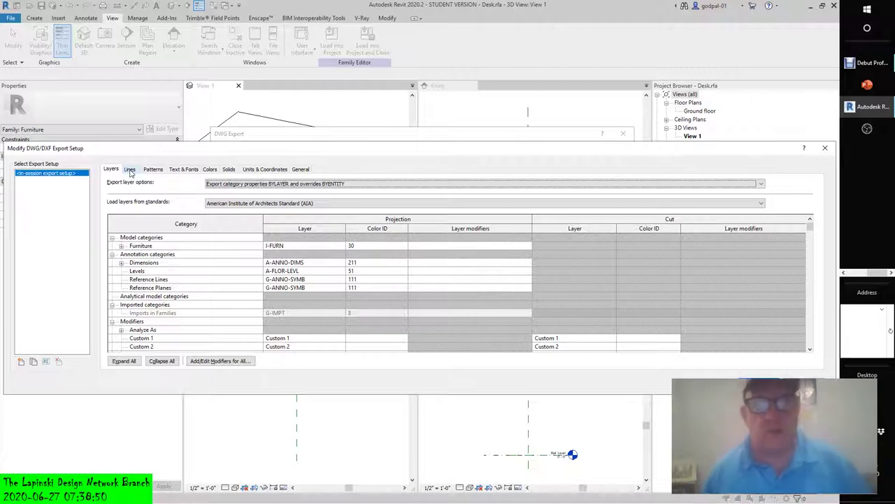
pyautogui.click(258, 204)
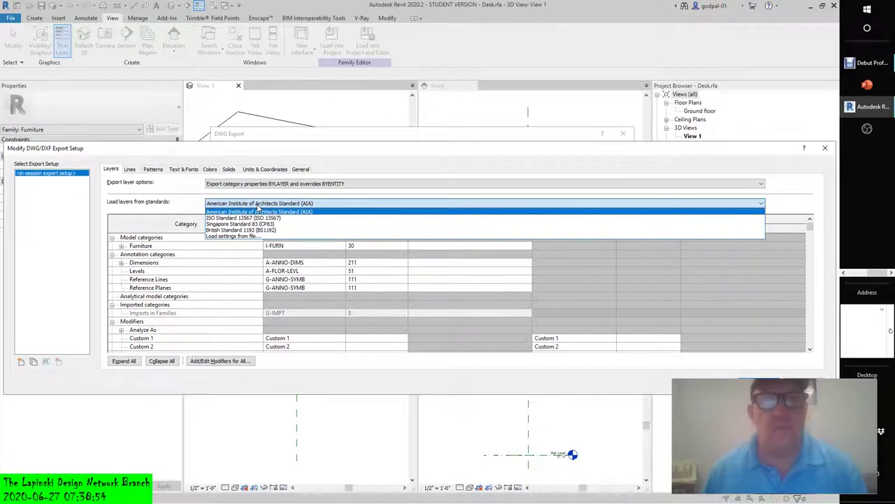
# Step: Browse the Lines, Patterns, Text & Fonts, Colors, Solids, Units & Coordinates and General settings, then close the setup
pyautogui.click(129, 171)
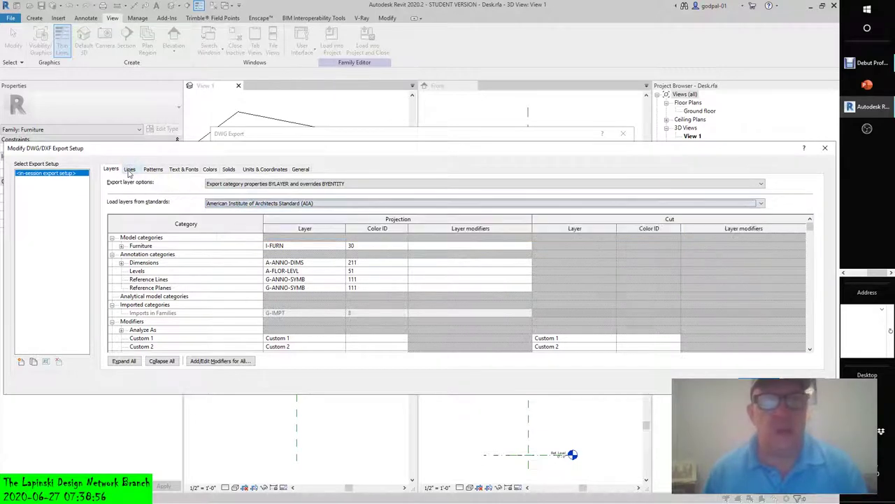
pyautogui.click(129, 172)
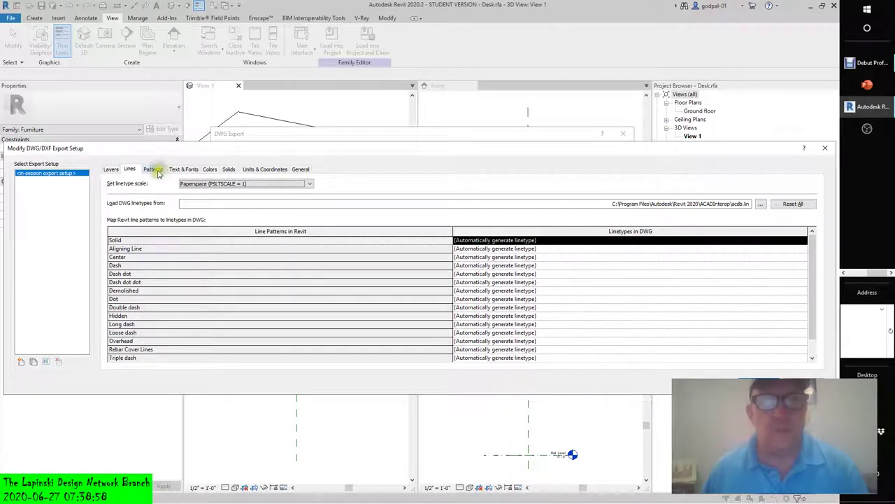
pyautogui.click(153, 170)
pyautogui.click(185, 170)
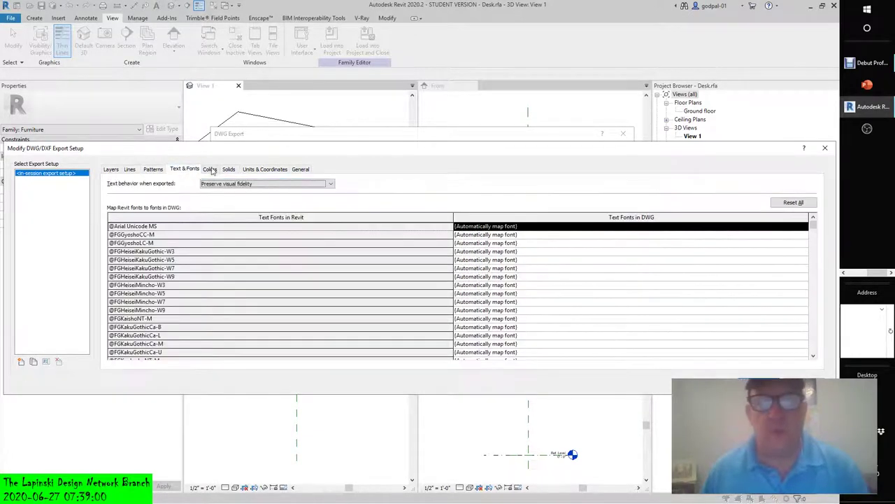
pyautogui.click(209, 170)
pyautogui.click(229, 170)
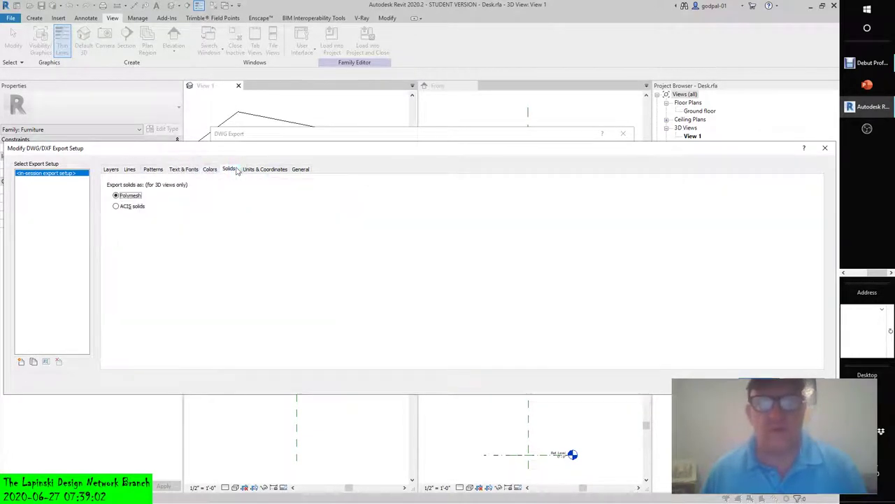
pyautogui.click(259, 170)
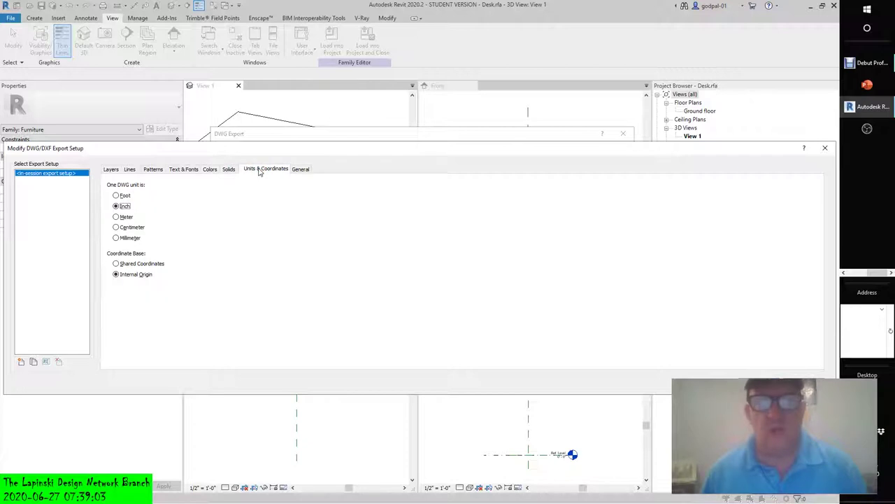
pyautogui.click(305, 172)
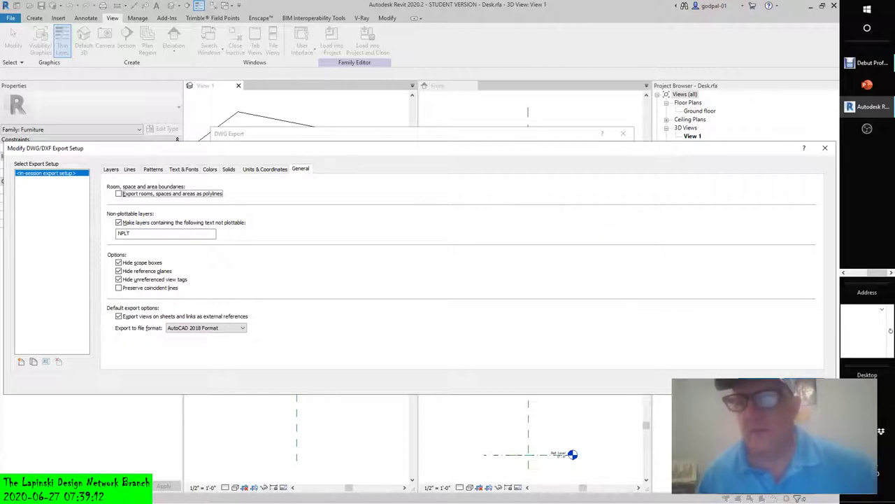
pyautogui.click(715, 383)
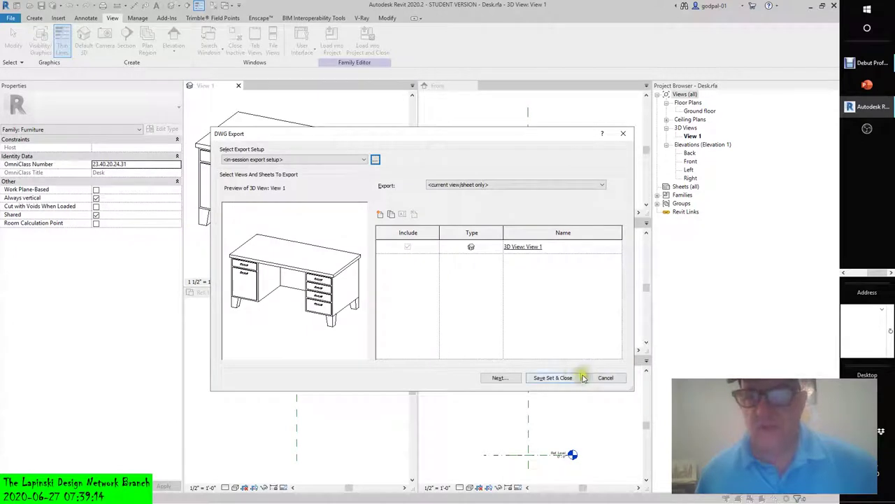
# Step: Cancel the DWG export, activate the Ref. Level plan, check Materials, then open Object Styles
pyautogui.click(606, 378)
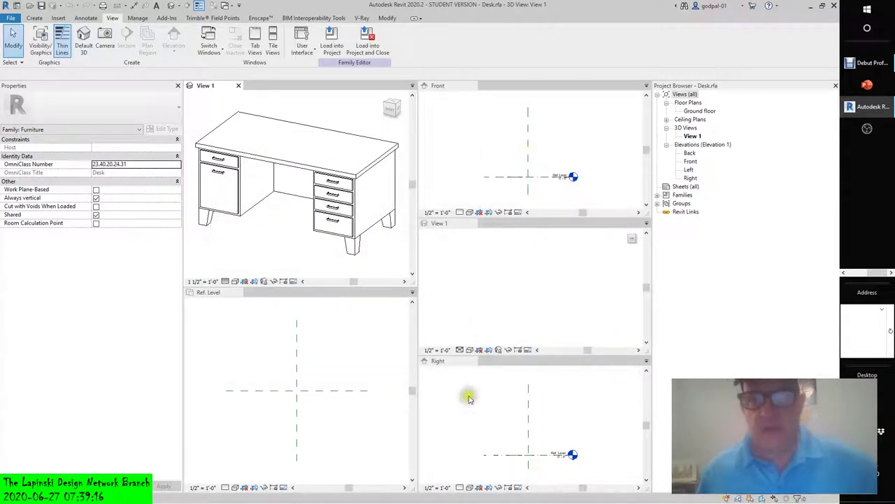
pyautogui.click(309, 352)
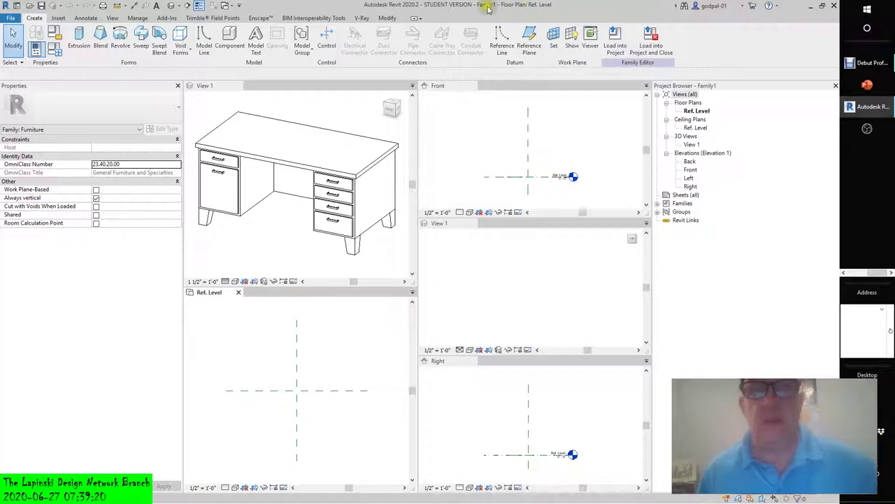
pyautogui.click(139, 19)
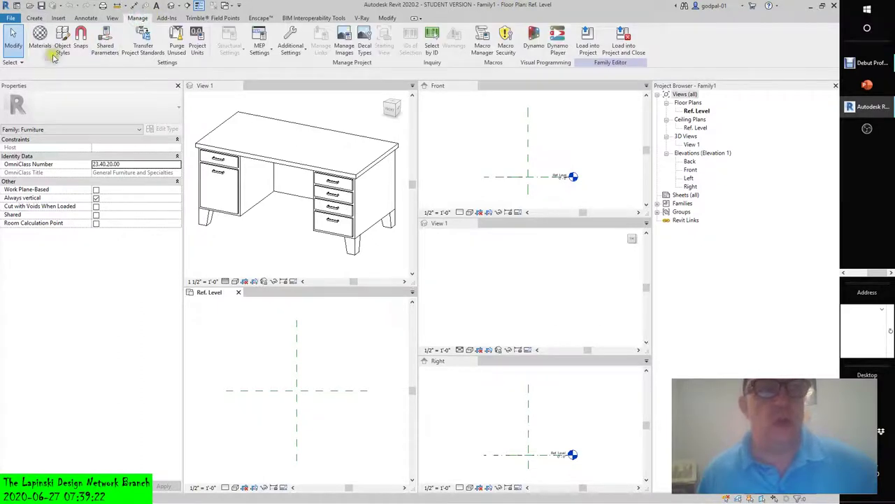
pyautogui.click(38, 43)
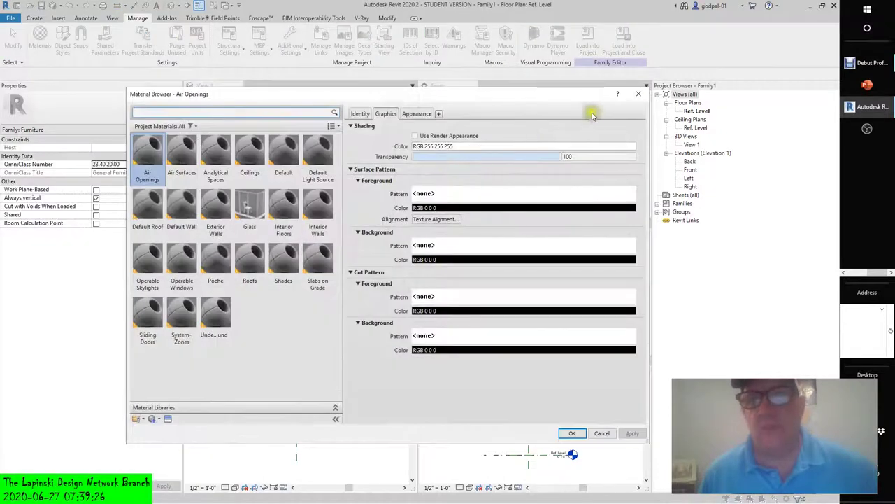
pyautogui.click(637, 94)
pyautogui.click(63, 44)
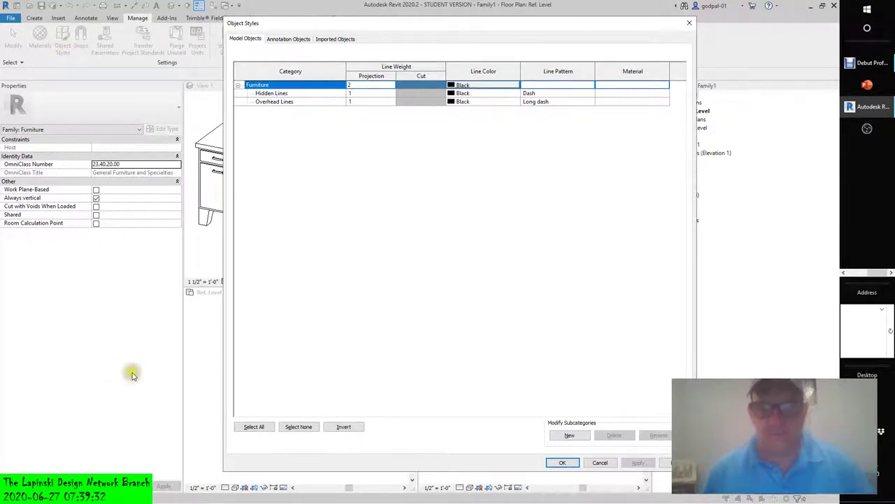
# Step: Create a Tables subcategory with Furniture as its parent, then select the Furniture row
pyautogui.click(568, 436)
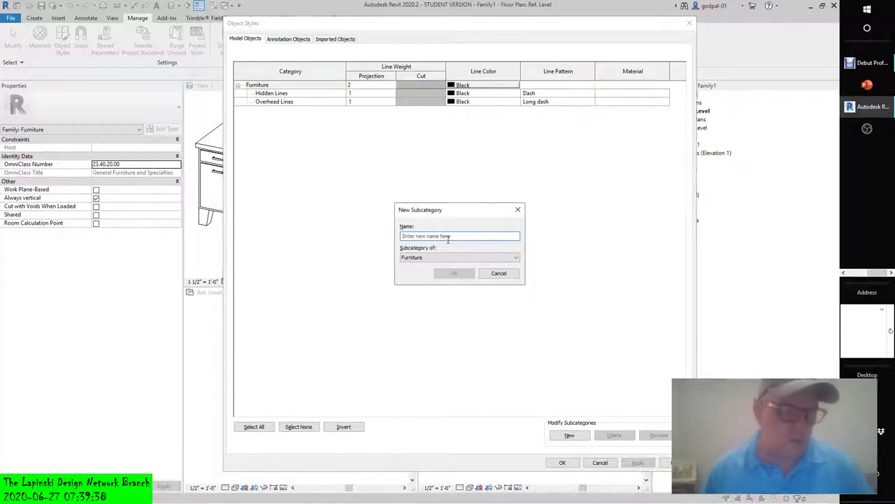
pyautogui.write('Ta')
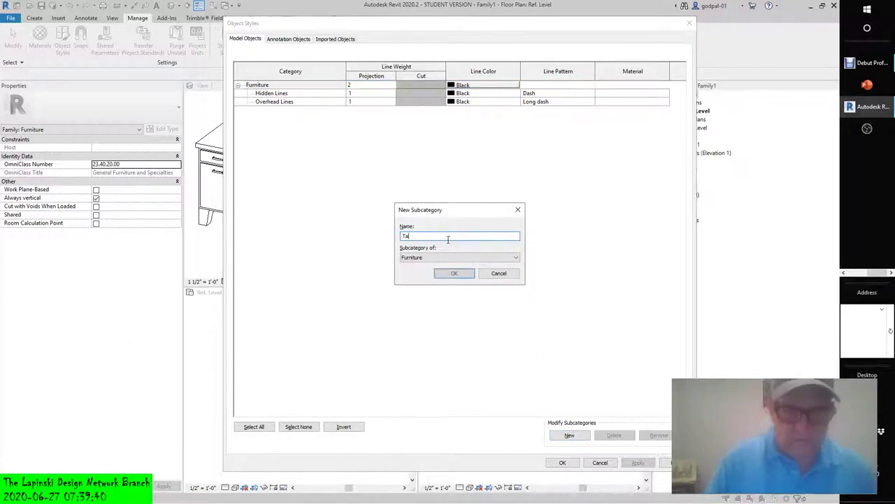
pyautogui.write('bles')
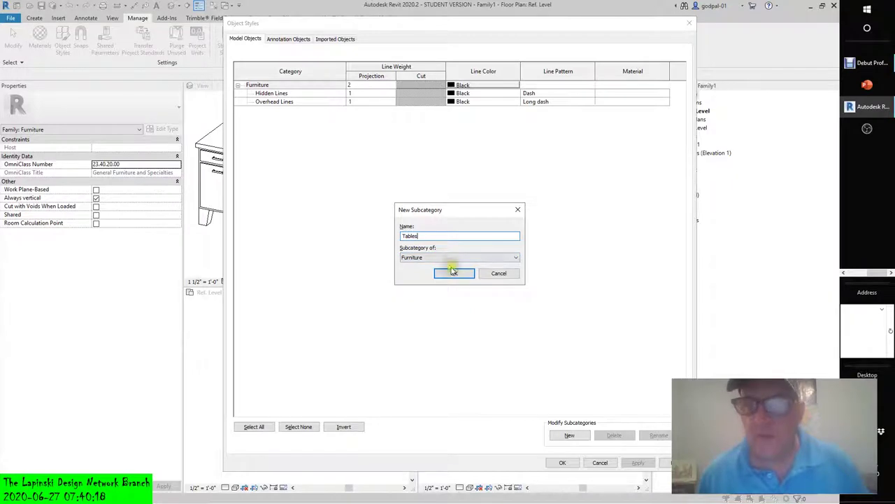
pyautogui.click(452, 258)
pyautogui.click(451, 259)
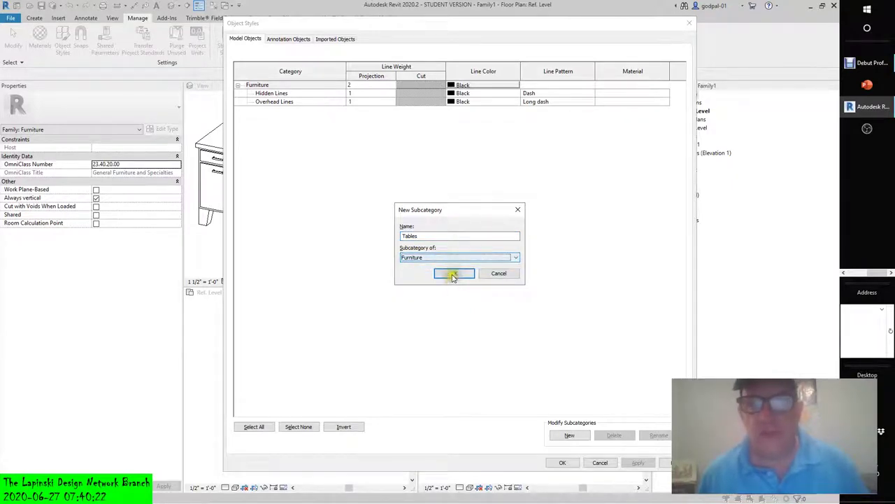
pyautogui.click(454, 274)
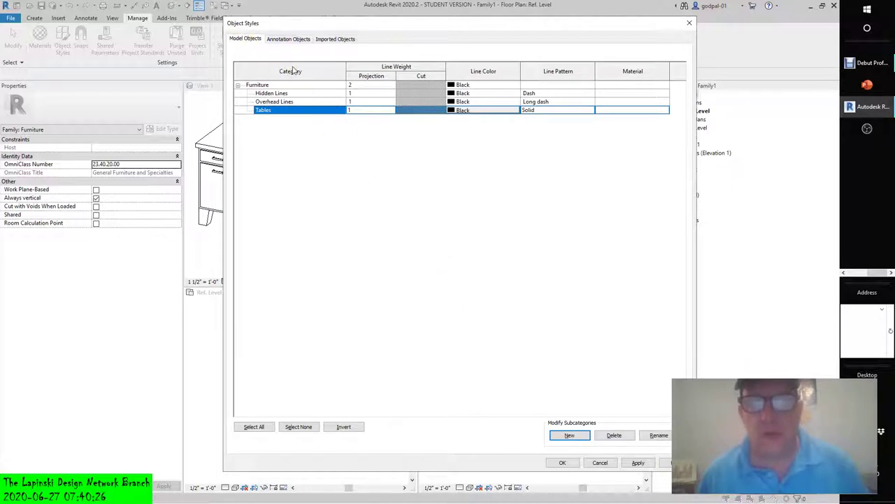
pyautogui.click(258, 86)
# Step: Review the Hidden Lines, Overhead Lines and Tables subcategories under Furniture, then apply the changes
pyautogui.click(270, 94)
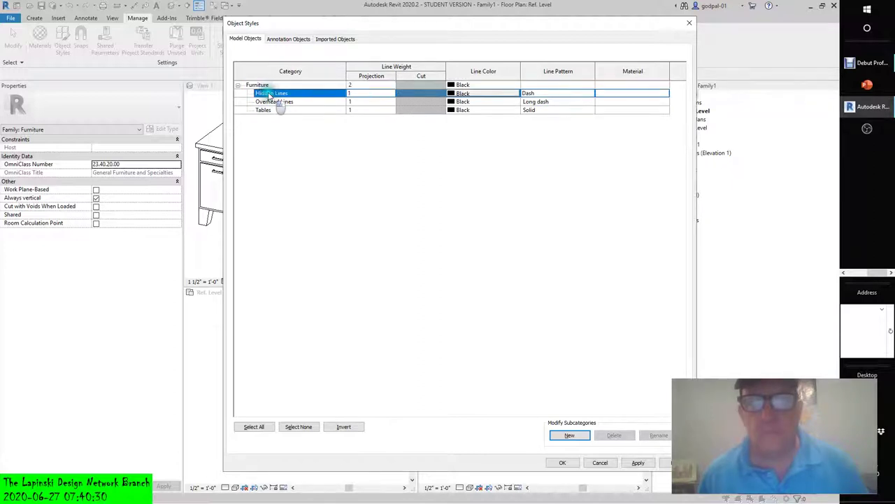
pyautogui.click(272, 101)
pyautogui.click(266, 110)
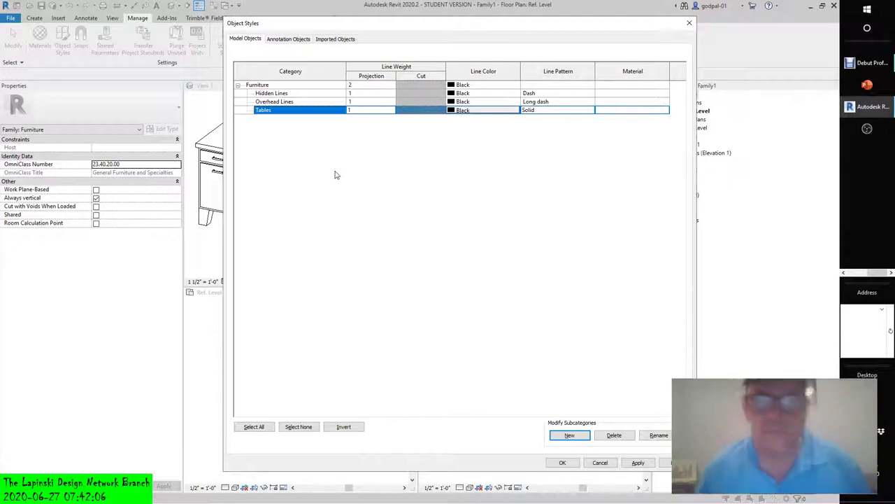
pyautogui.click(602, 463)
# Step: Apply and close Object Styles, then set the Desk family's 3D view to Fine detail
pyautogui.click(632, 462)
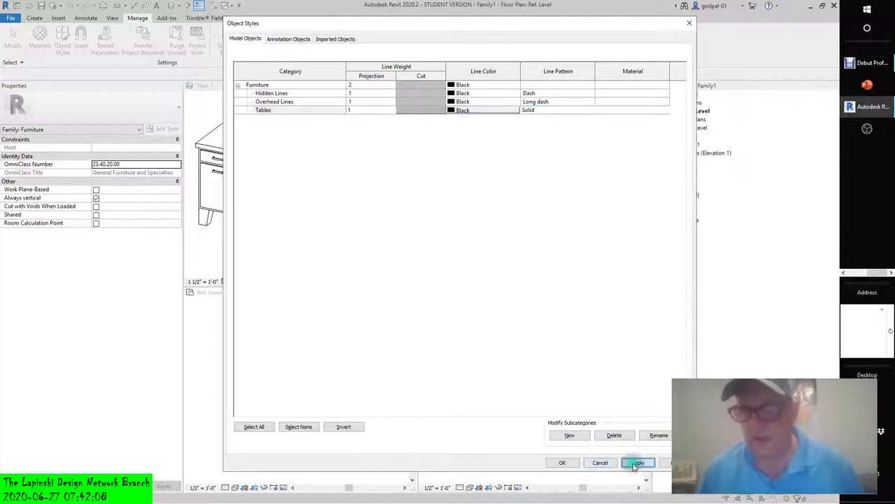
pyautogui.click(566, 462)
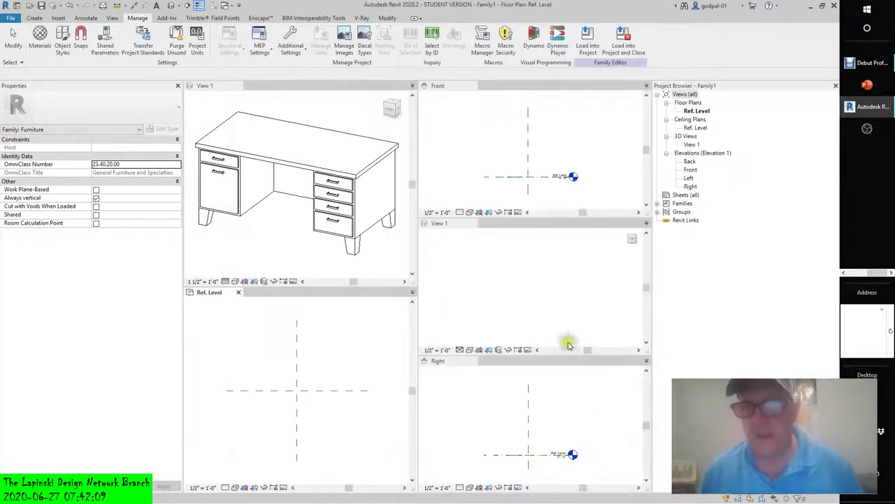
pyautogui.click(266, 240)
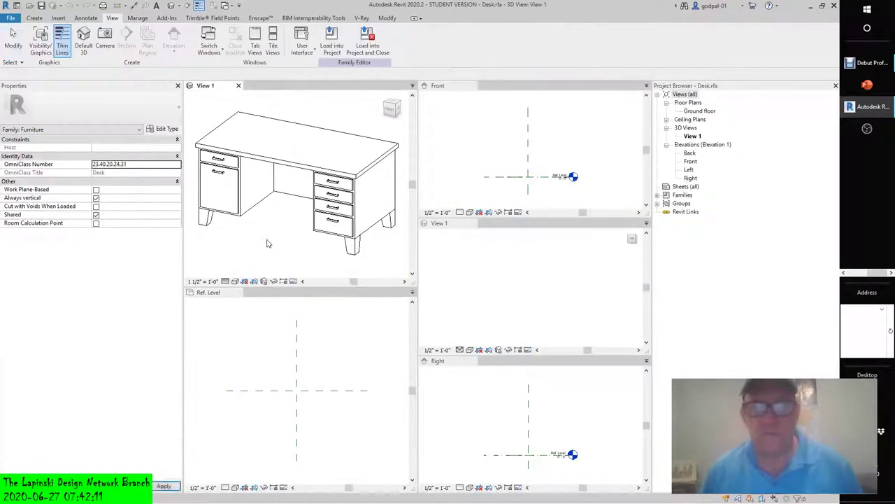
pyautogui.click(235, 281)
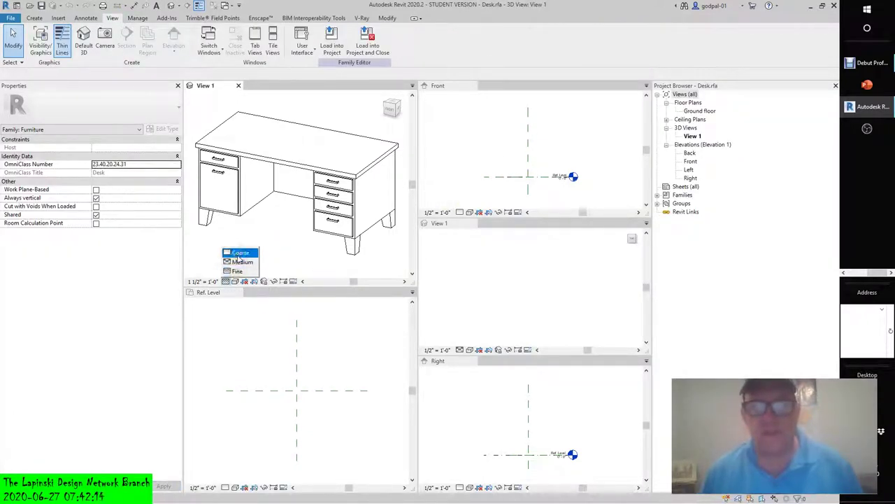
pyautogui.click(235, 272)
pyautogui.click(226, 280)
pyautogui.click(238, 270)
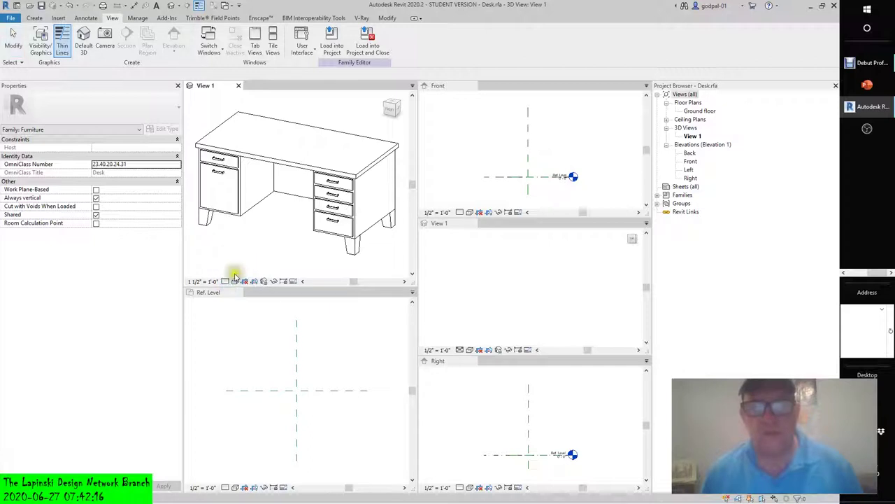
pyautogui.click(226, 281)
pyautogui.click(236, 272)
pyautogui.click(297, 197)
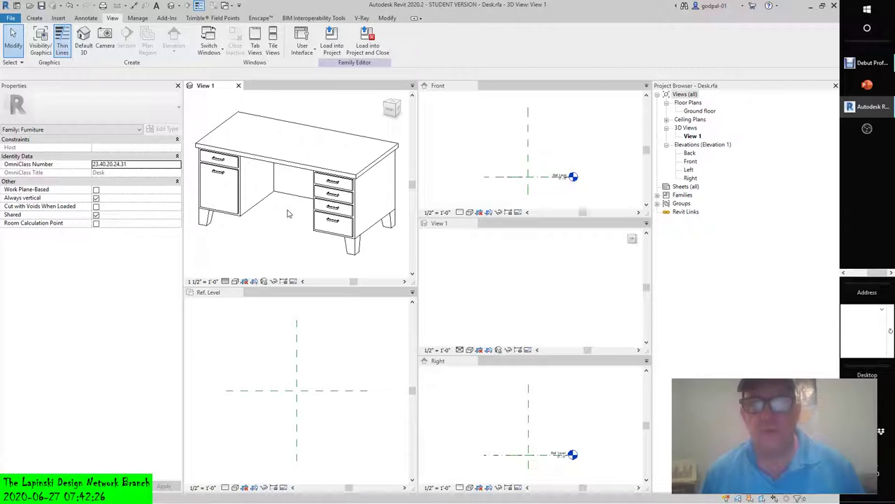
pyautogui.click(391, 103)
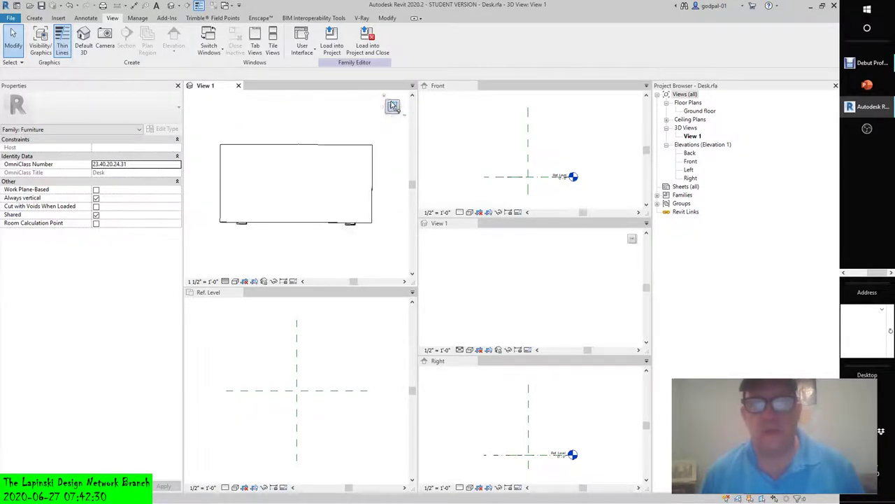
pyautogui.click(35, 19)
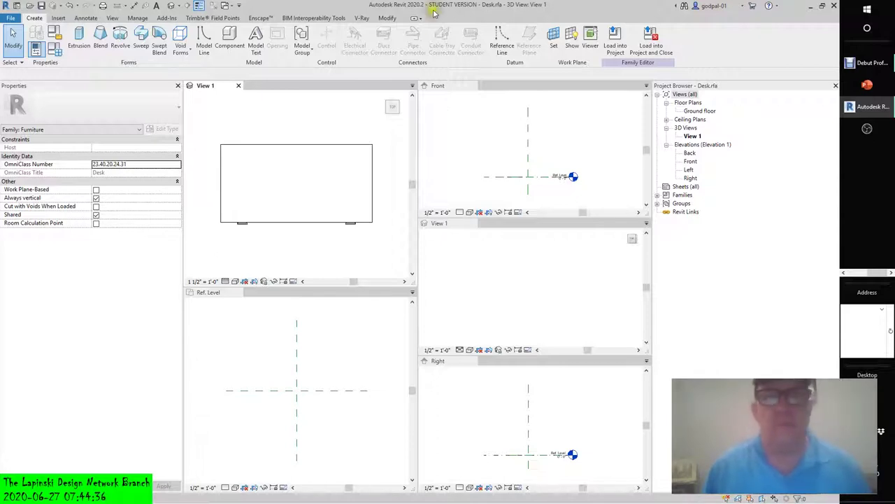
pyautogui.click(385, 98)
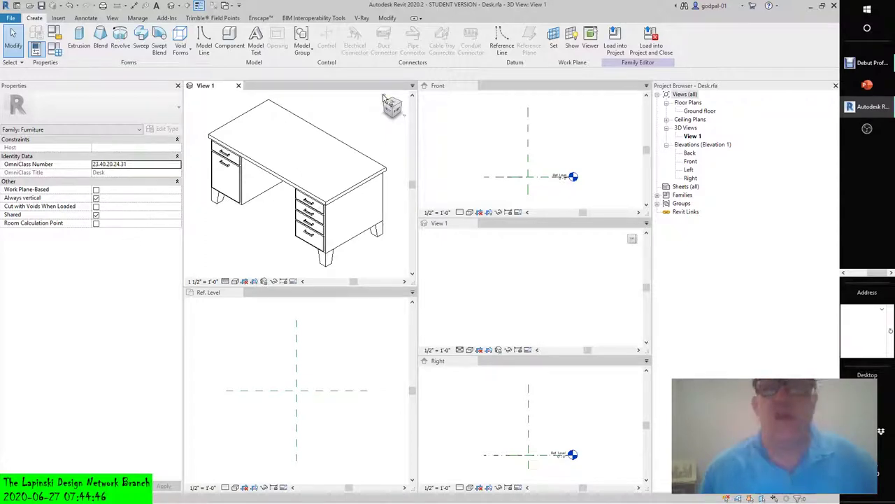
# Step: Close Desk.rfa's 3D view and discard its changes without saving
pyautogui.click(238, 86)
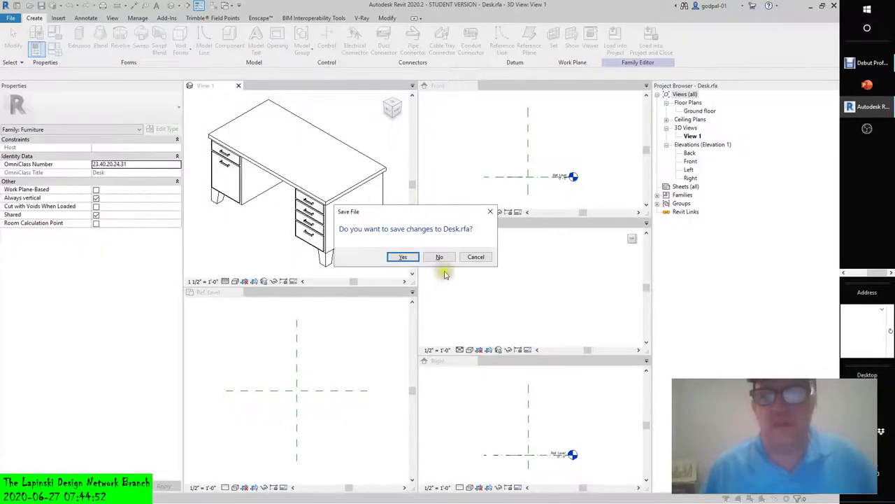
pyautogui.click(439, 257)
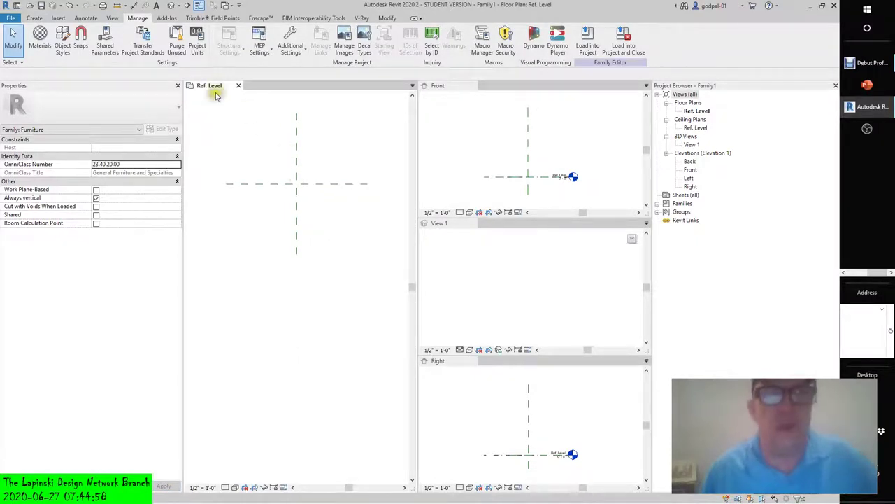
# Step: Open c15 Desk Project.rvt from DATA (D:) > 1_Revit Instructional Lecture & Lab Files > c15 Family Editor
pyautogui.click(29, 6)
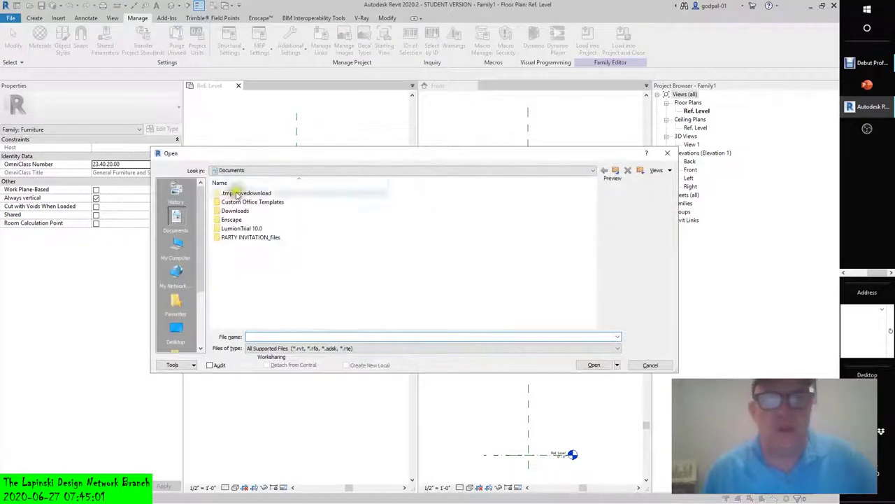
pyautogui.click(175, 247)
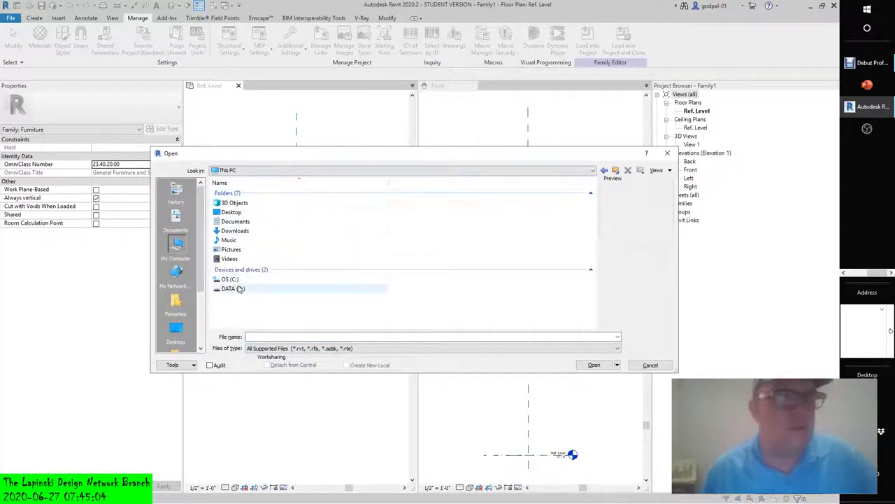
pyautogui.doubleClick(240, 289)
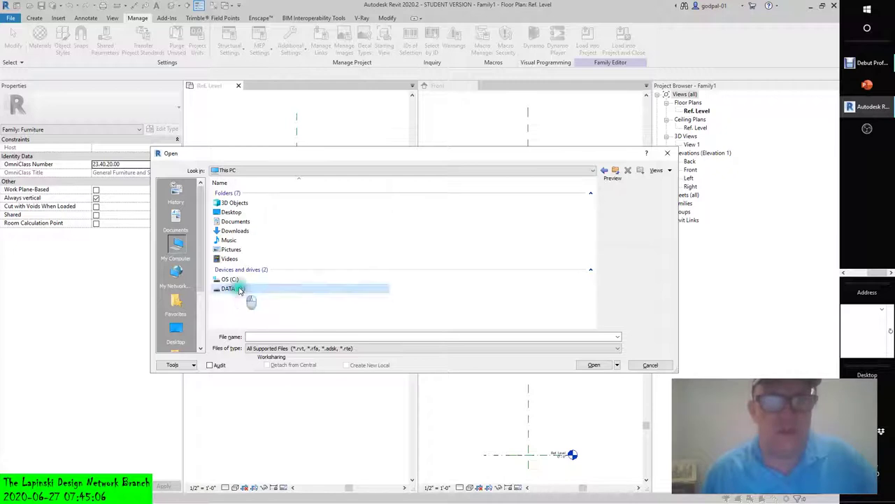
pyautogui.doubleClick(240, 193)
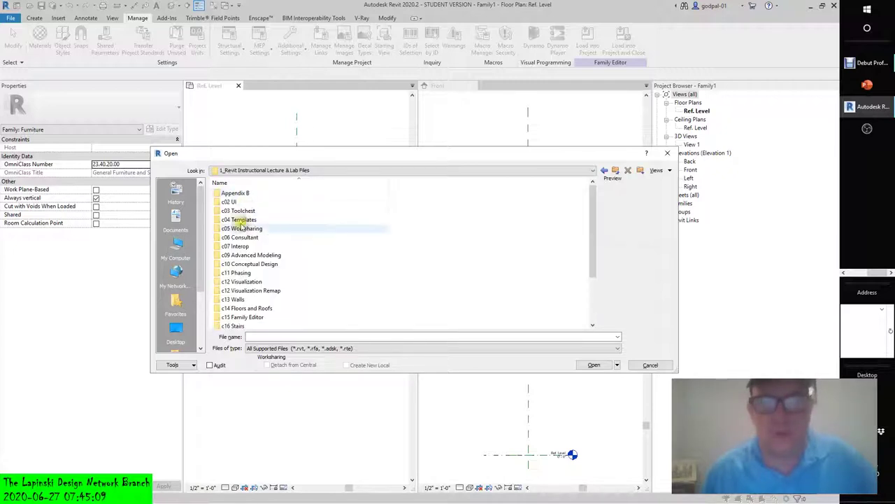
pyautogui.click(240, 318)
pyautogui.doubleClick(240, 319)
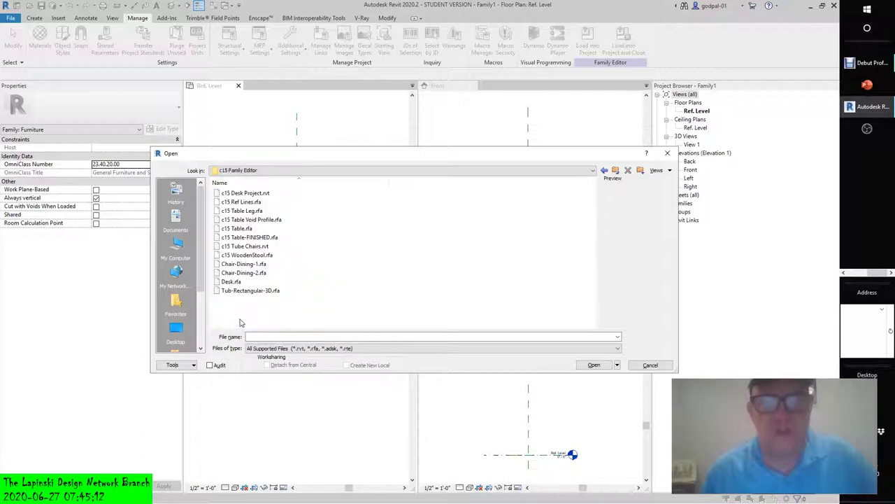
pyautogui.click(240, 193)
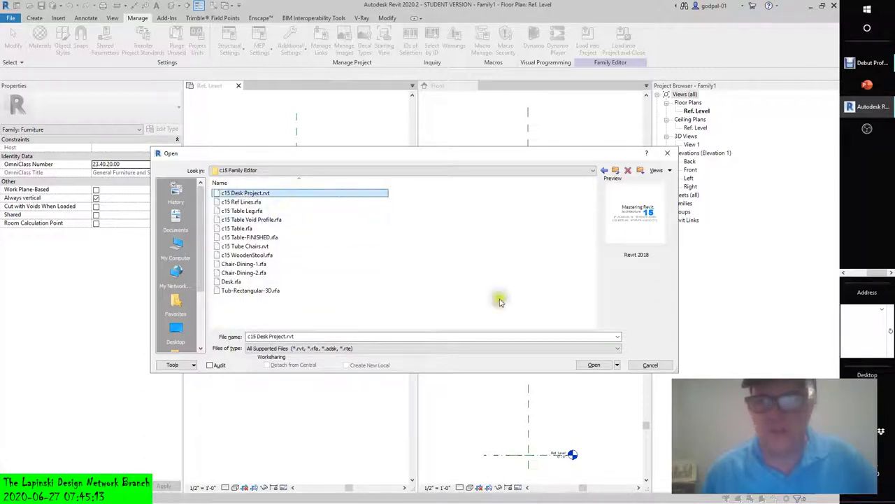
pyautogui.click(593, 365)
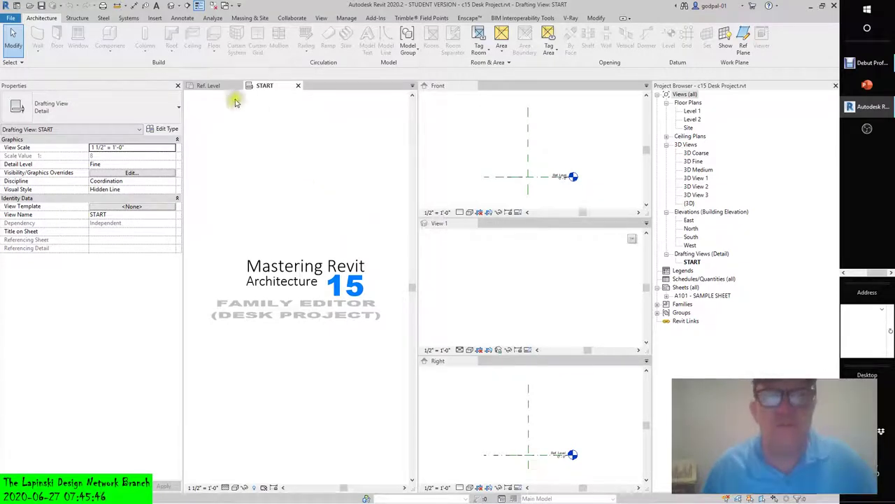
# Step: Open the project's Level 1 floor plan and its default {3D} view
pyautogui.click(694, 112)
pyautogui.doubleClick(693, 112)
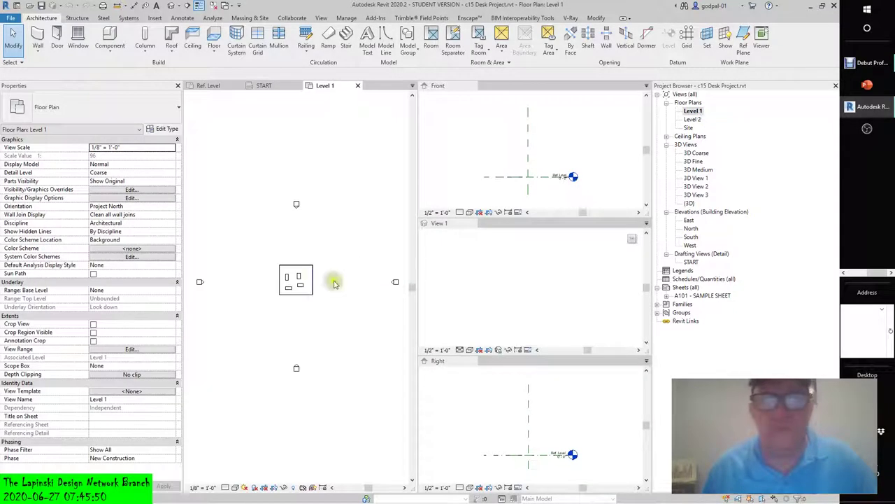
pyautogui.scroll(5, 285, 277)
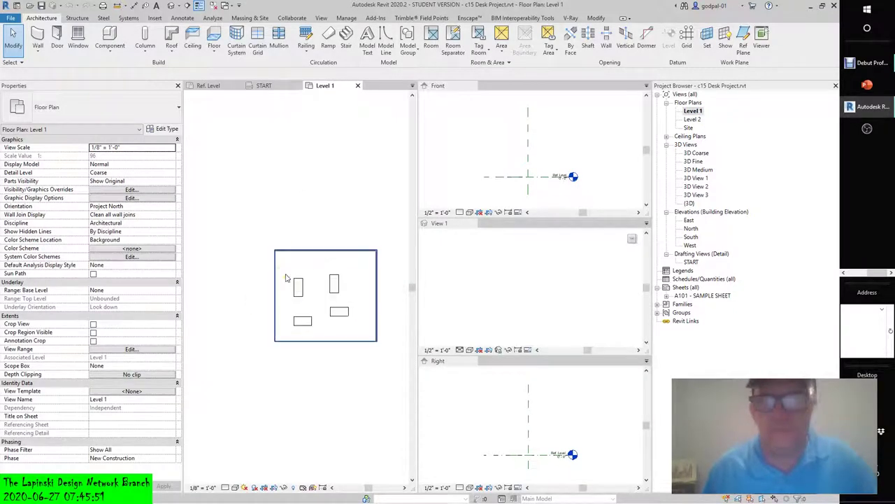
pyautogui.doubleClick(689, 203)
pyautogui.scroll(4, 280, 306)
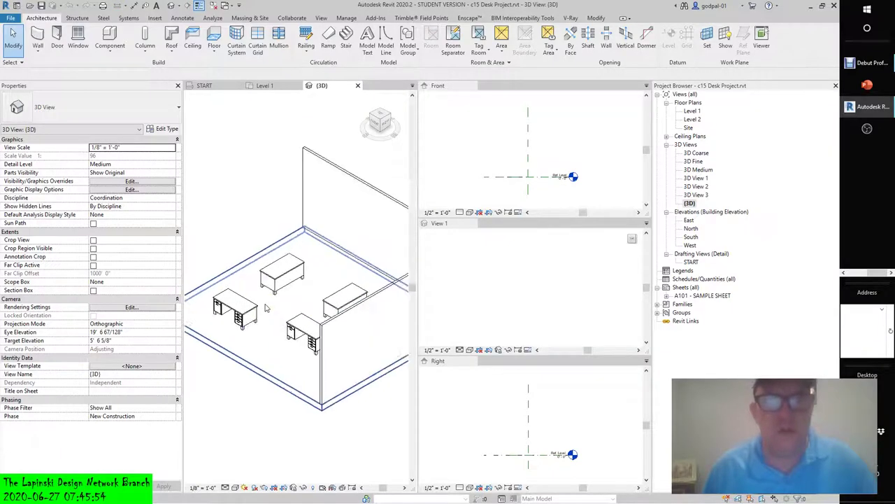
pyautogui.scroll(-1, 268, 306)
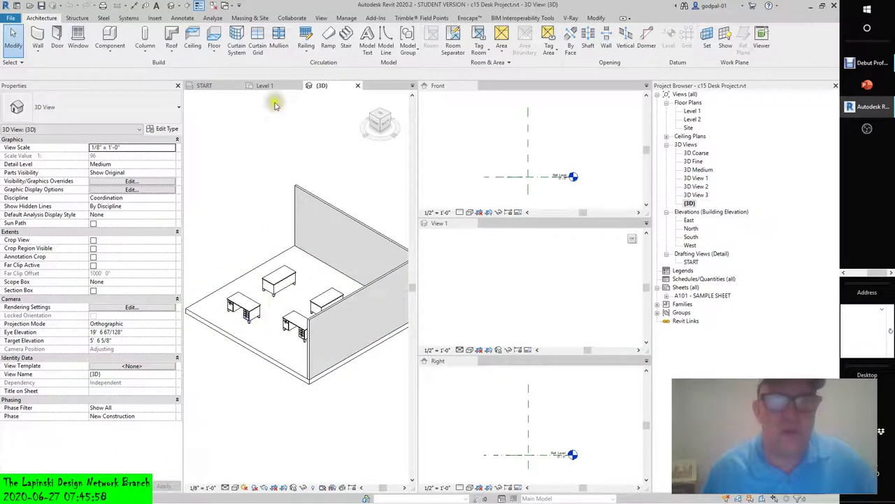
# Step: Close the START title view and pan the active Level 1 plan up and left
pyautogui.click(271, 86)
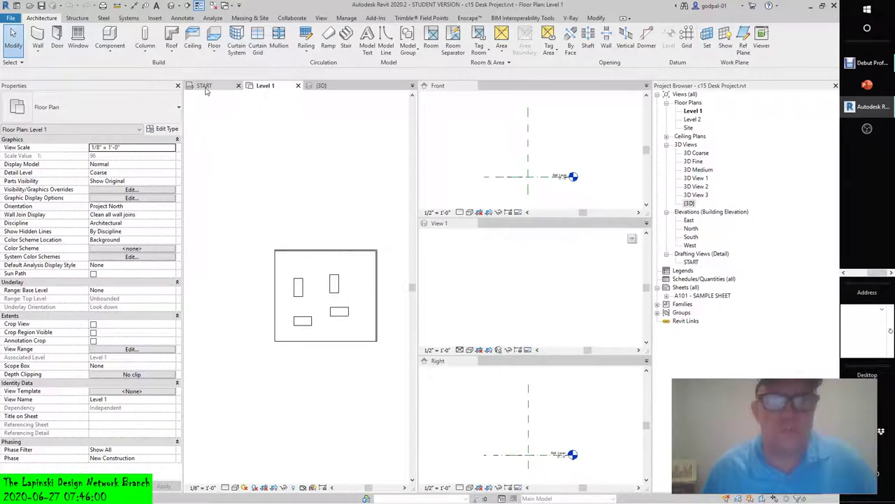
pyautogui.click(210, 86)
pyautogui.click(238, 86)
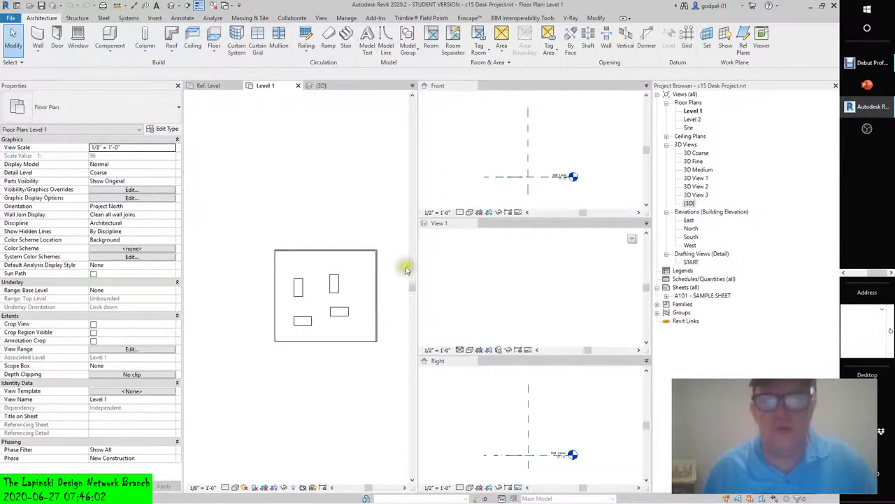
pyautogui.click(470, 176)
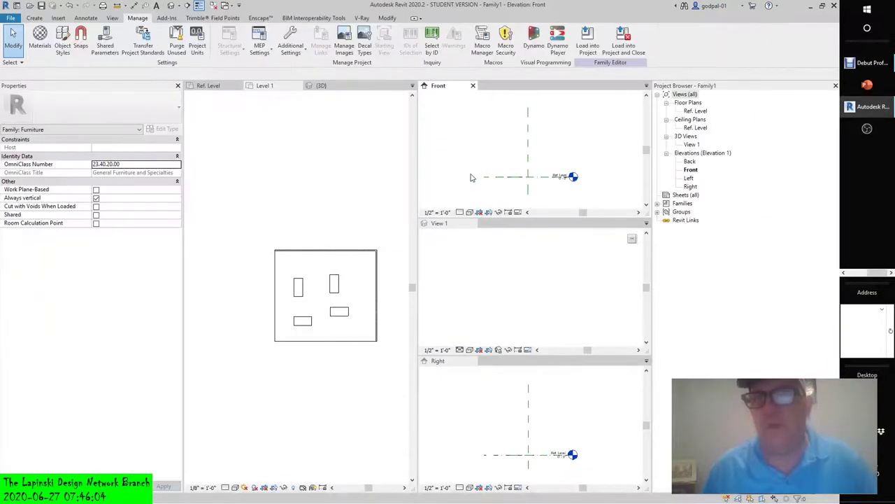
pyautogui.click(475, 133)
pyautogui.click(297, 199)
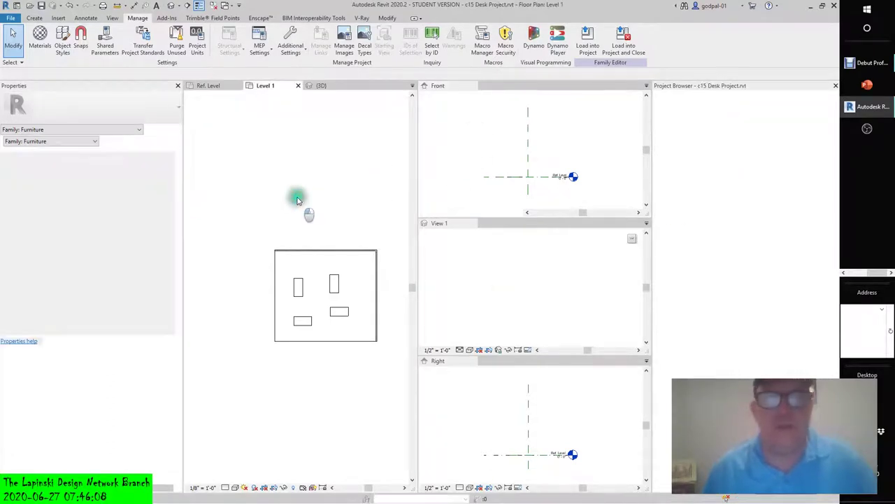
pyautogui.moveTo(302, 200); pyautogui.dragTo(289, 184, button='middle')
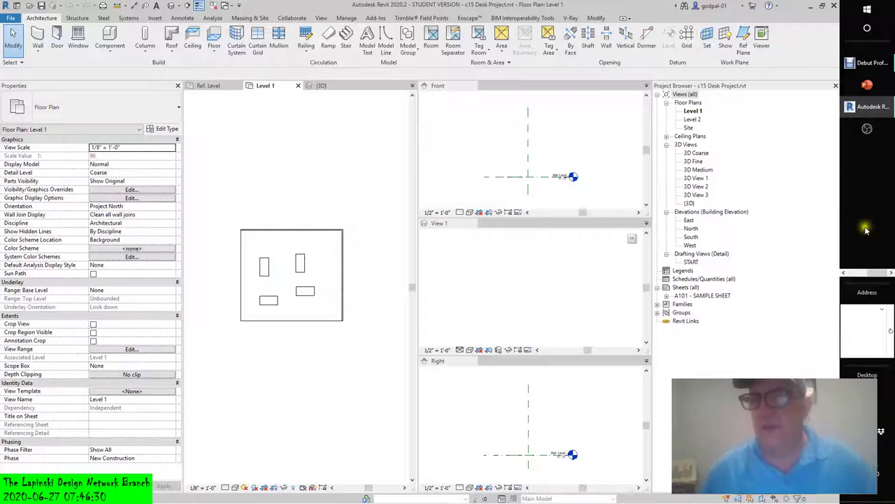
pyautogui.click(703, 178)
pyautogui.click(703, 187)
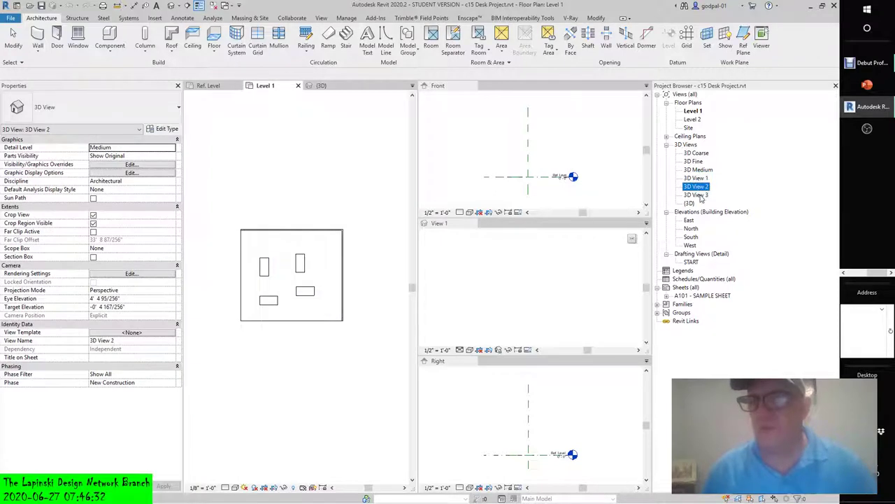
pyautogui.click(702, 196)
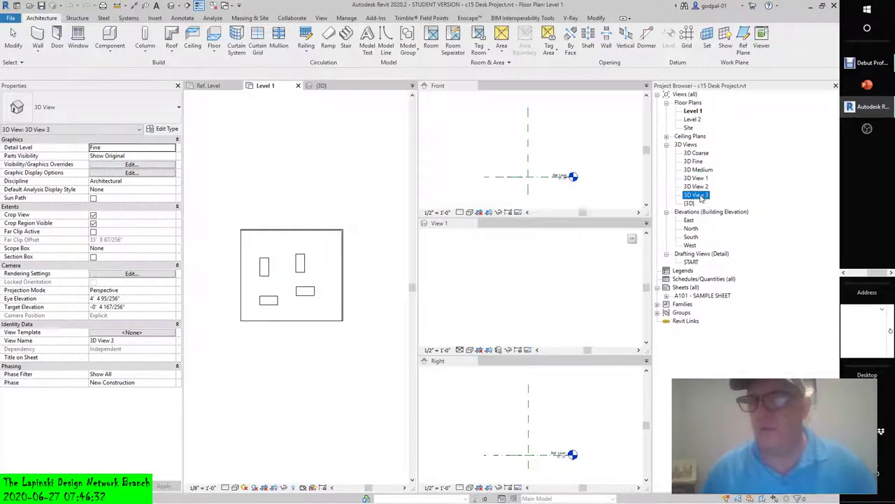
pyautogui.click(697, 153)
pyautogui.click(696, 161)
pyautogui.click(698, 170)
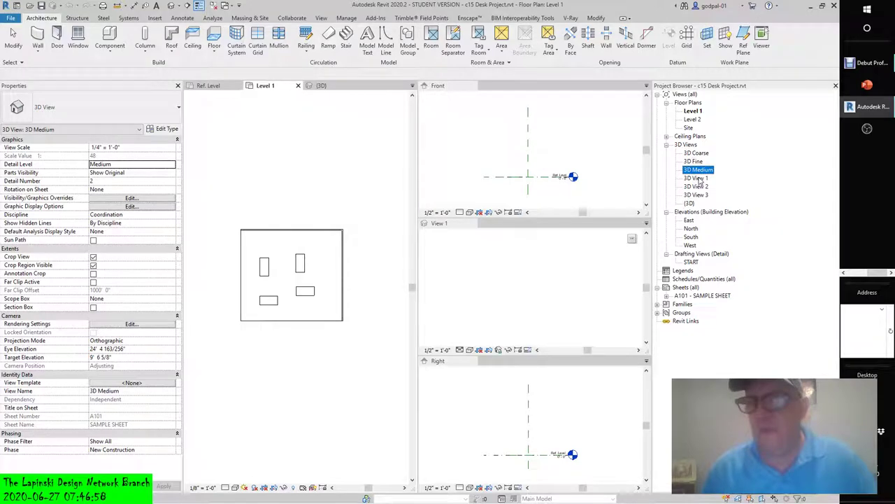
# Step: Open 3D Coarse, 3D Fine, 3D Medium, then 3D View 1, 2 and 3 in turn
pyautogui.doubleClick(695, 153)
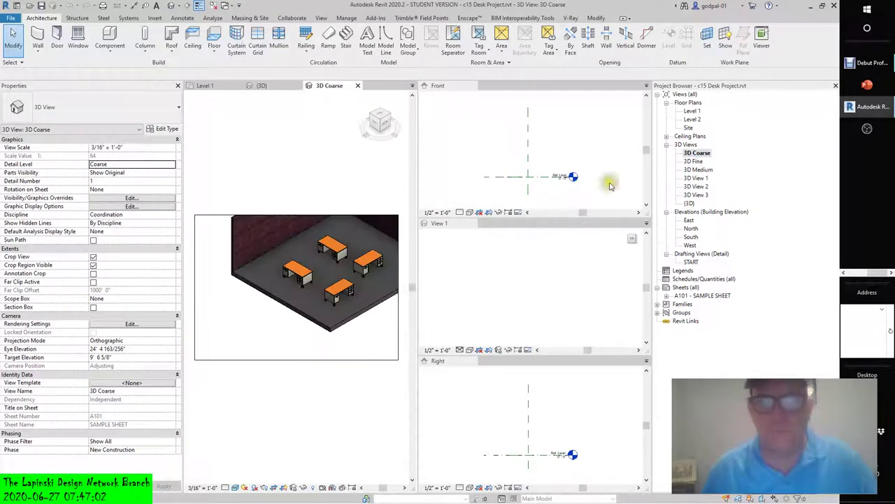
pyautogui.scroll(3, 356, 281)
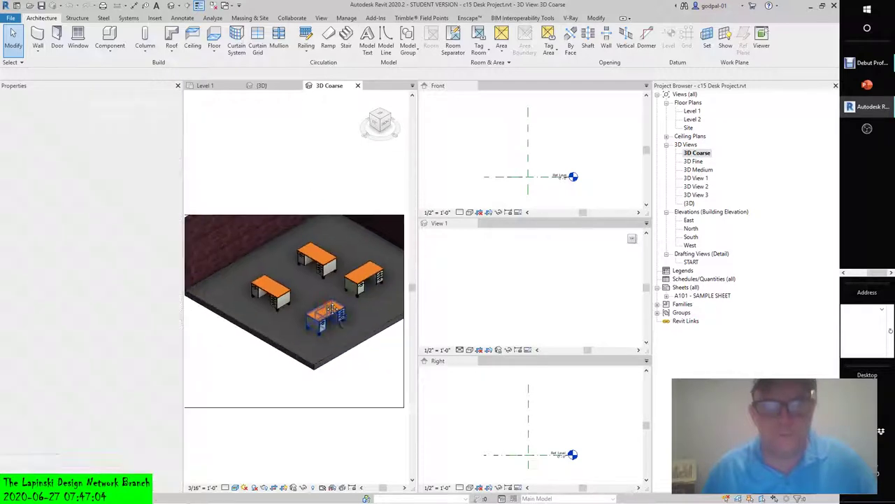
pyautogui.doubleClick(693, 161)
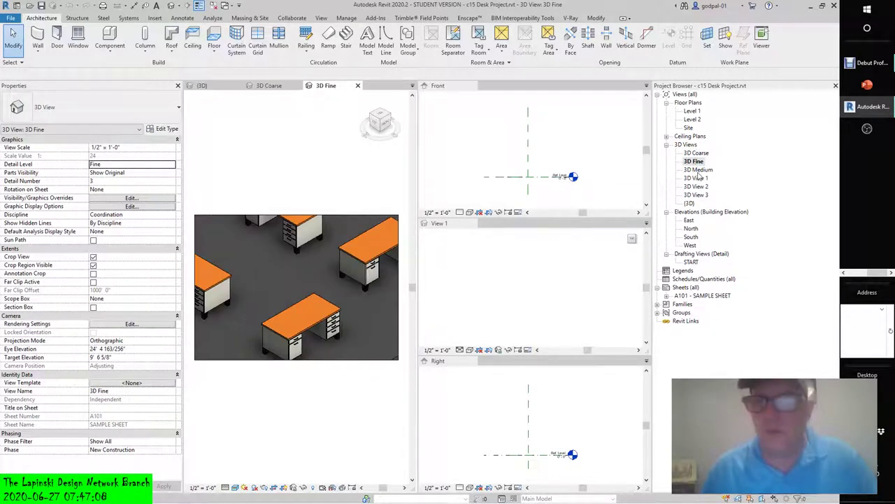
pyautogui.doubleClick(698, 170)
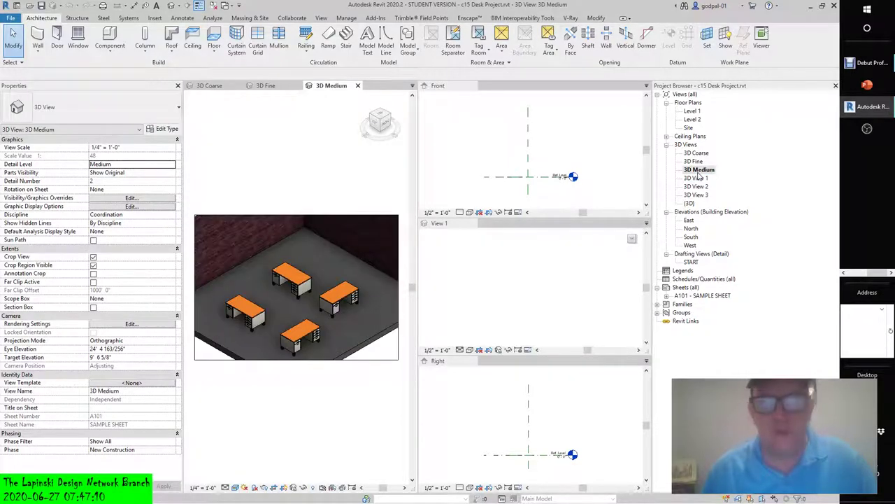
pyautogui.doubleClick(695, 178)
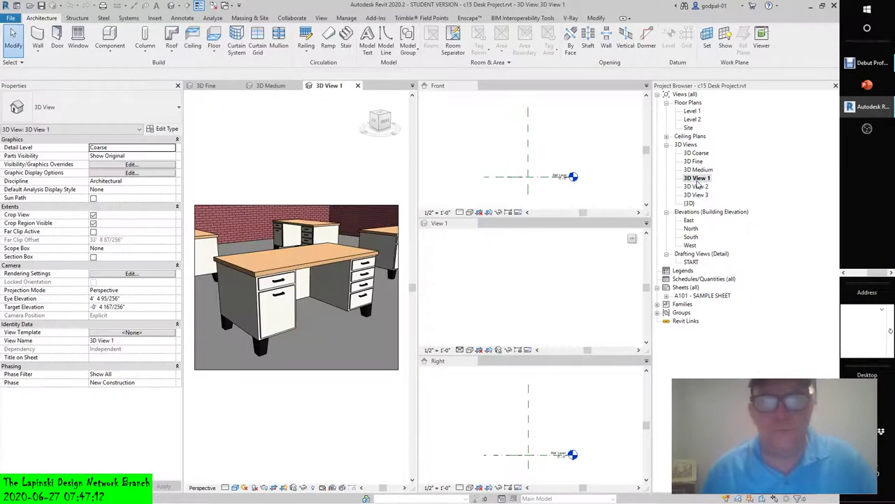
pyautogui.doubleClick(696, 189)
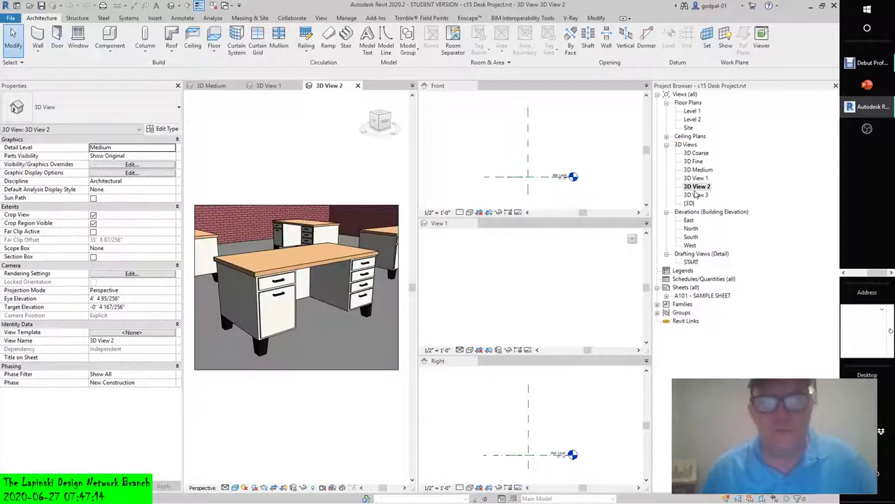
pyautogui.doubleClick(696, 195)
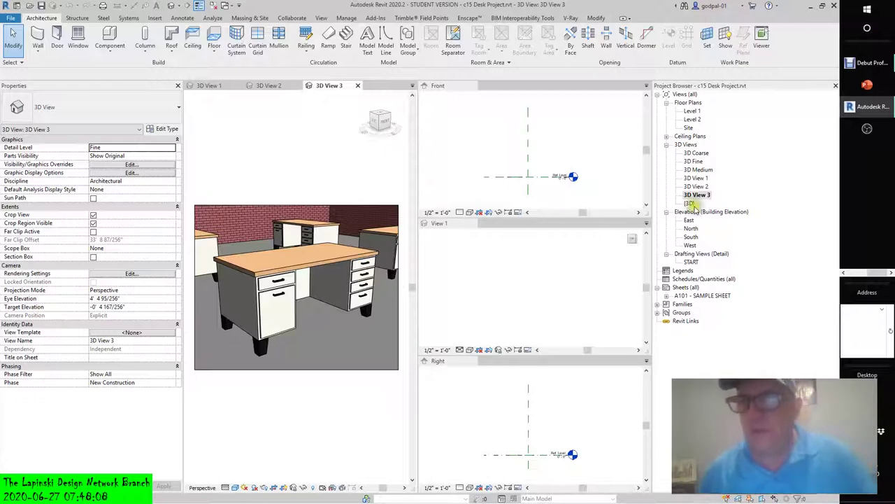
# Step: Open sheet A101 - SAMPLE SHEET and select its 3D Coarse viewport, exiting an accidental floor sketch
pyautogui.click(667, 295)
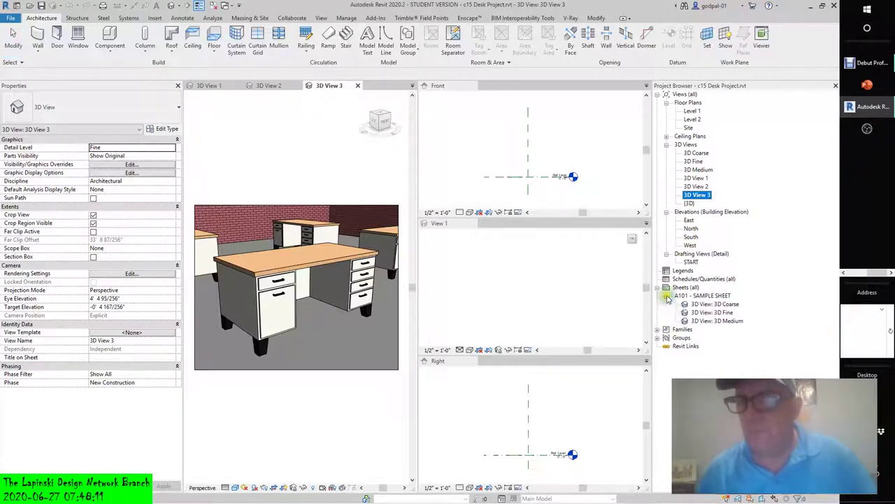
pyautogui.doubleClick(702, 295)
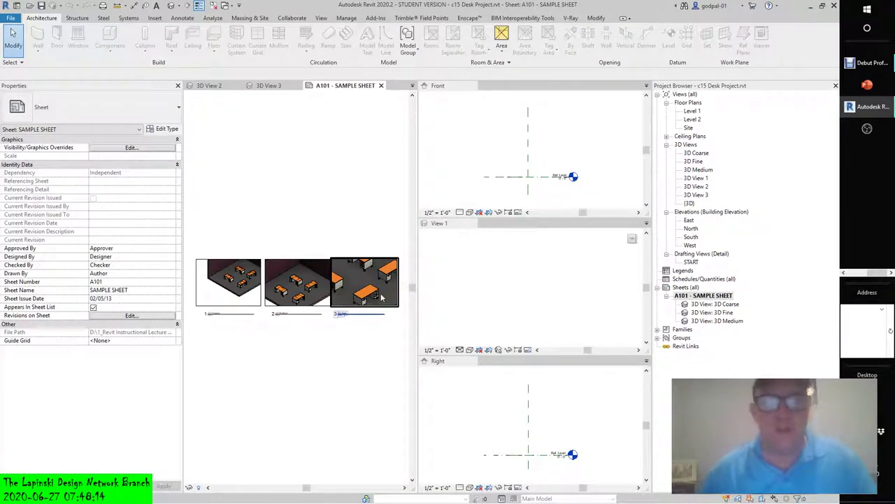
pyautogui.doubleClick(219, 287)
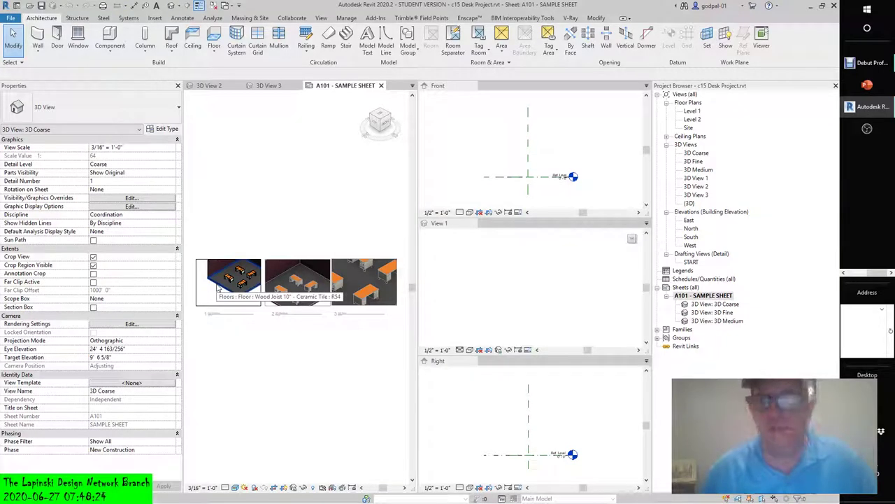
pyautogui.doubleClick(218, 287)
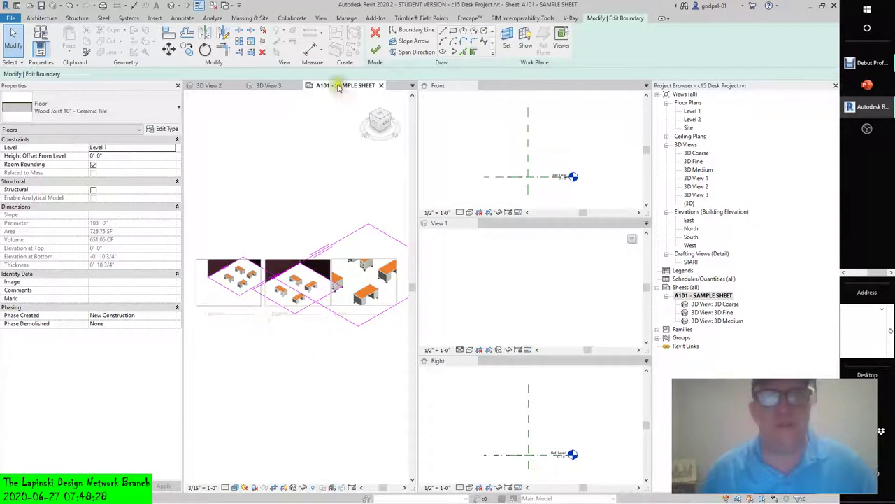
pyautogui.click(376, 50)
pyautogui.doubleClick(212, 304)
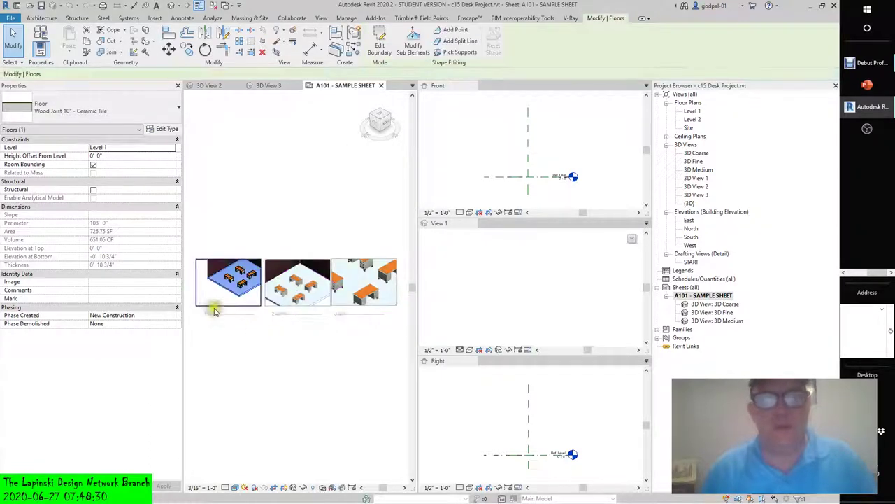
pyautogui.click(212, 305)
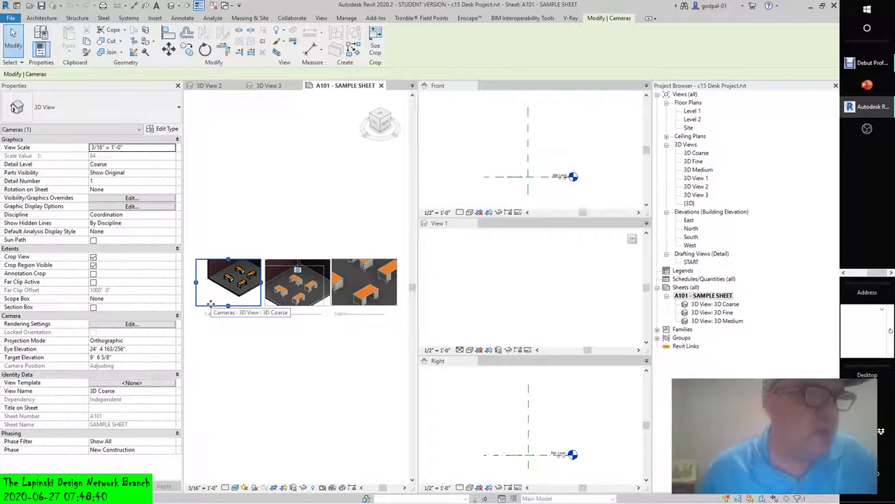
# Step: Activate the 3D Coarse viewport and orbit it around a selected desk
pyautogui.doubleClick(234, 282)
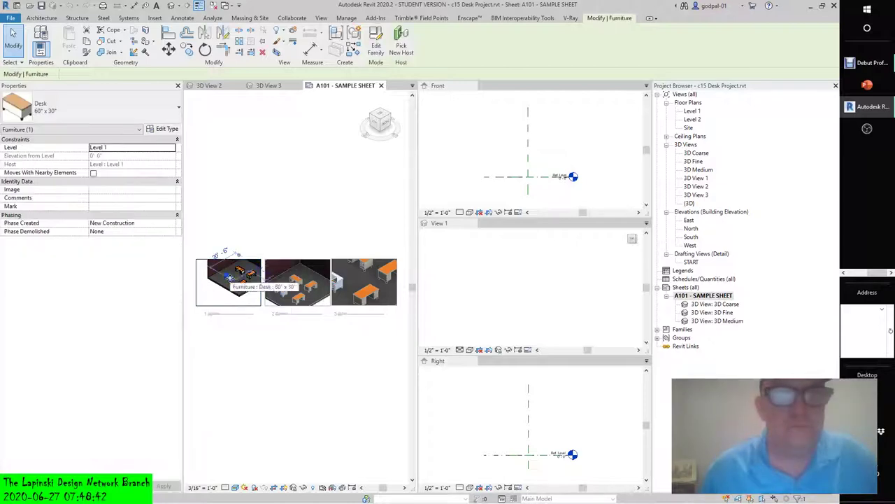
pyautogui.scroll(6, 235, 285)
pyautogui.keyDown('shift'); pyautogui.moveTo(235, 287); pyautogui.dragTo(352, 330, button='middle'); pyautogui.keyUp('shift')
pyautogui.scroll(-3, 352, 329)
pyautogui.scroll(-4, 352, 329)
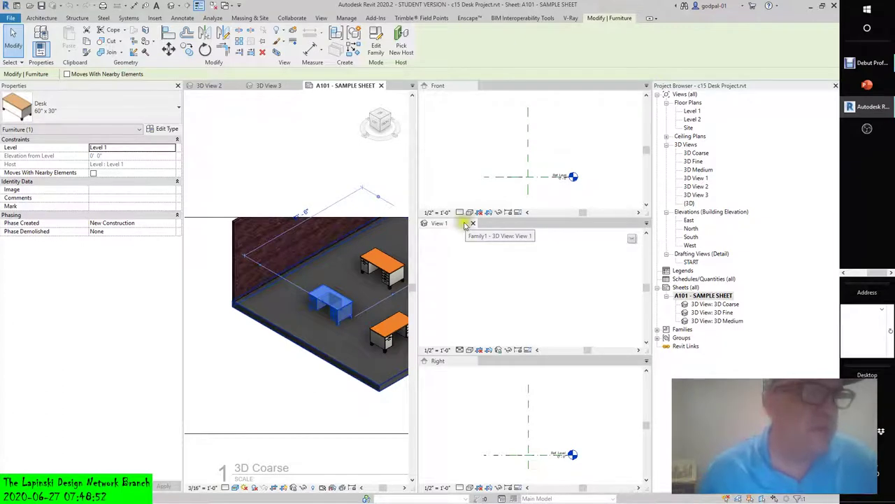
# Step: Edit the Desk family and select both drawer handle sweeps in its 3D view
pyautogui.click(384, 36)
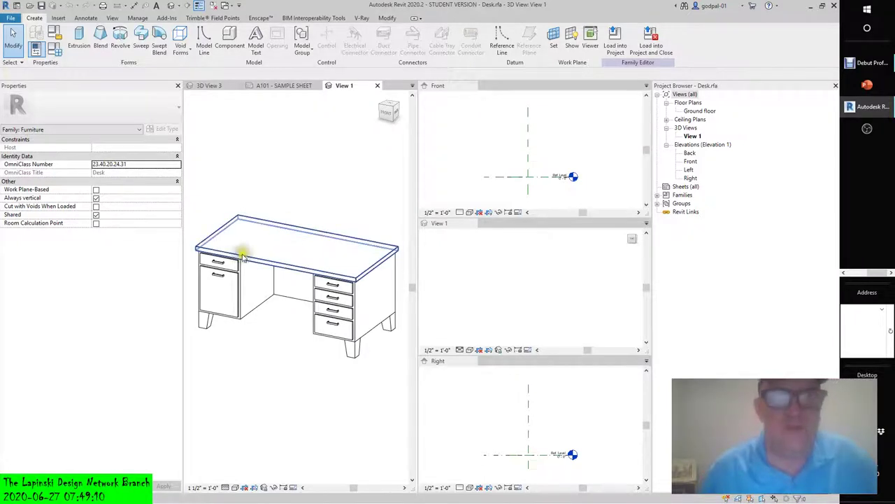
pyautogui.click(221, 265)
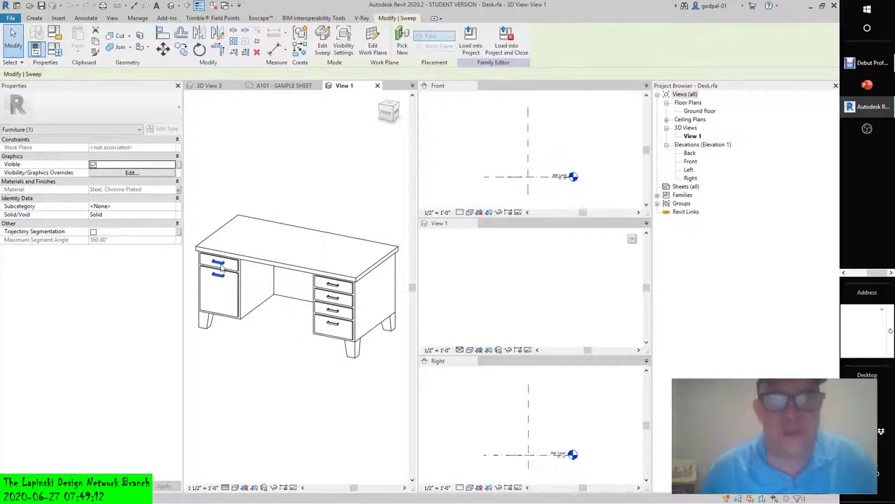
pyautogui.keyDown('ctrl'); pyautogui.click(338, 291); pyautogui.keyUp('ctrl')
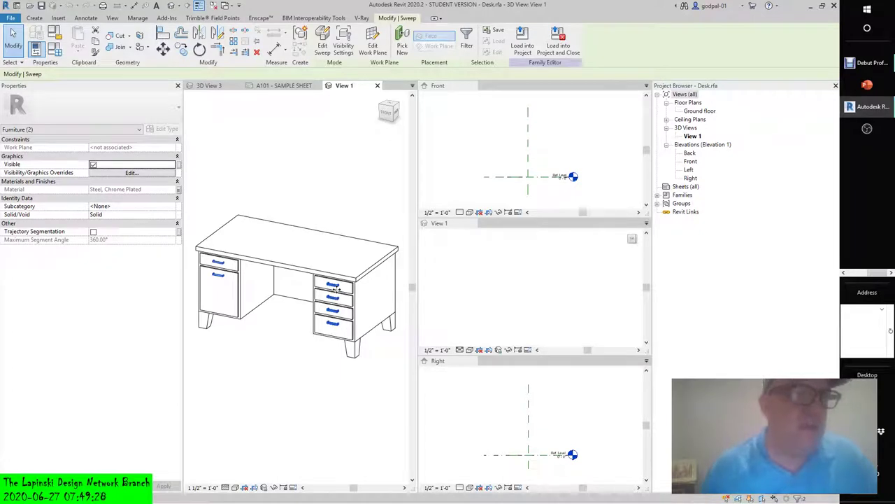
pyautogui.click(316, 226)
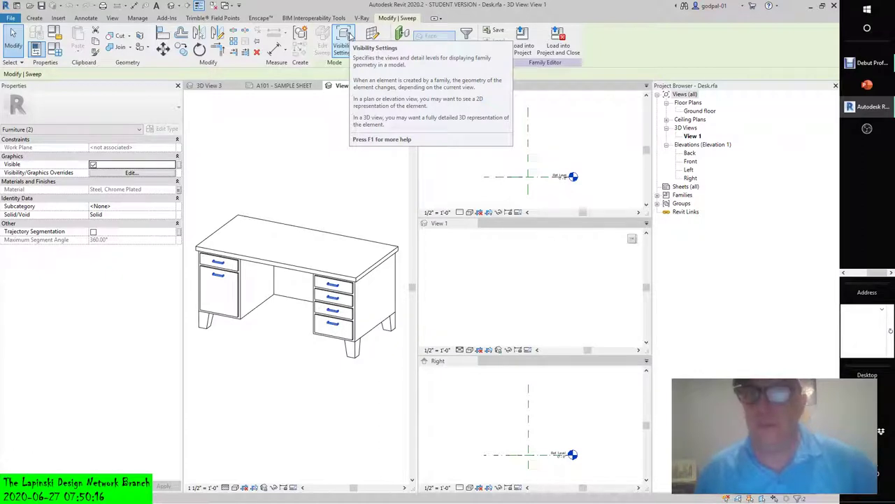
# Step: Check the detail level choices, then open the drawer-handle sweeps' Family Element Visibility Settings
pyautogui.click(225, 488)
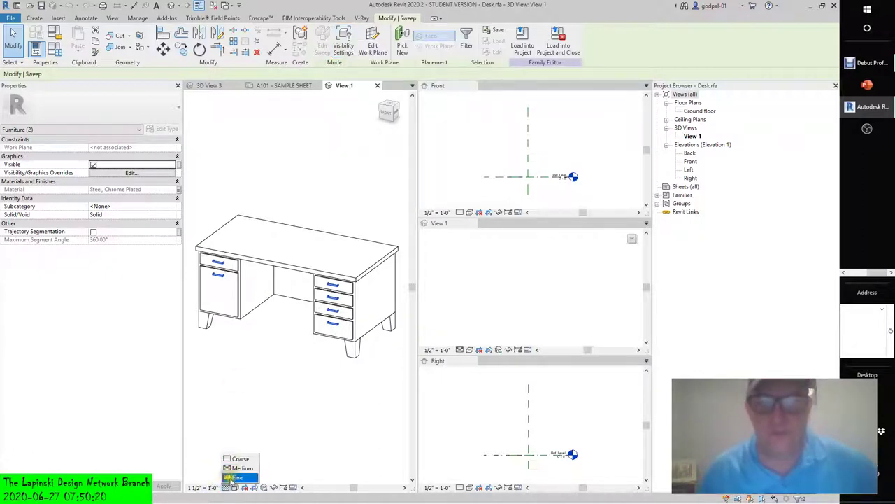
pyautogui.click(343, 45)
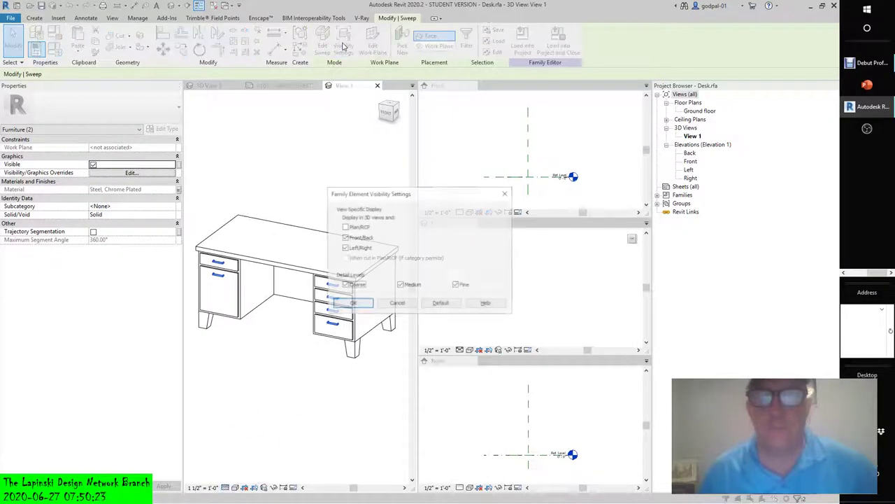
pyautogui.click(397, 302)
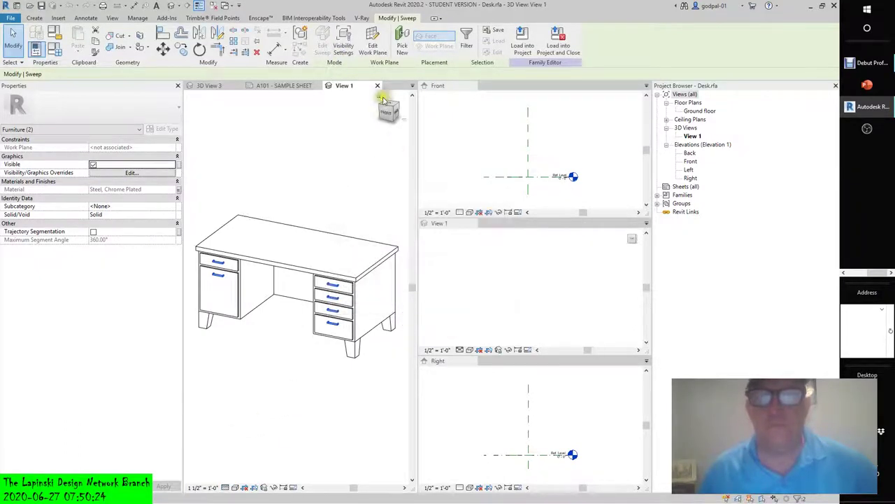
pyautogui.click(343, 47)
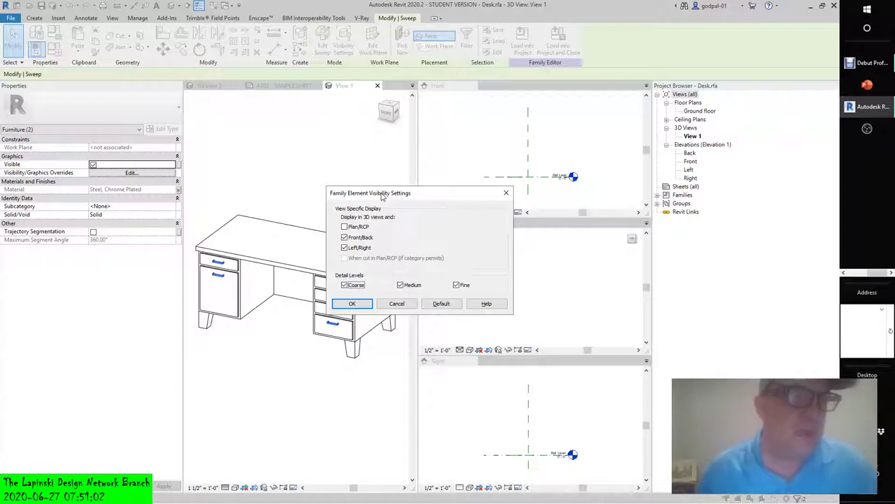
# Step: Hide the handle sweeps in Left/Right views and at Coarse and Medium, keeping Fine only
pyautogui.click(345, 249)
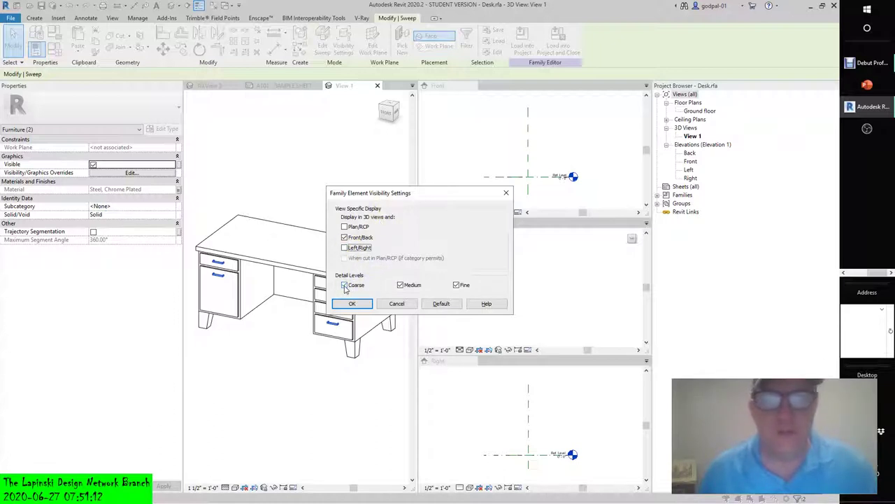
pyautogui.click(344, 286)
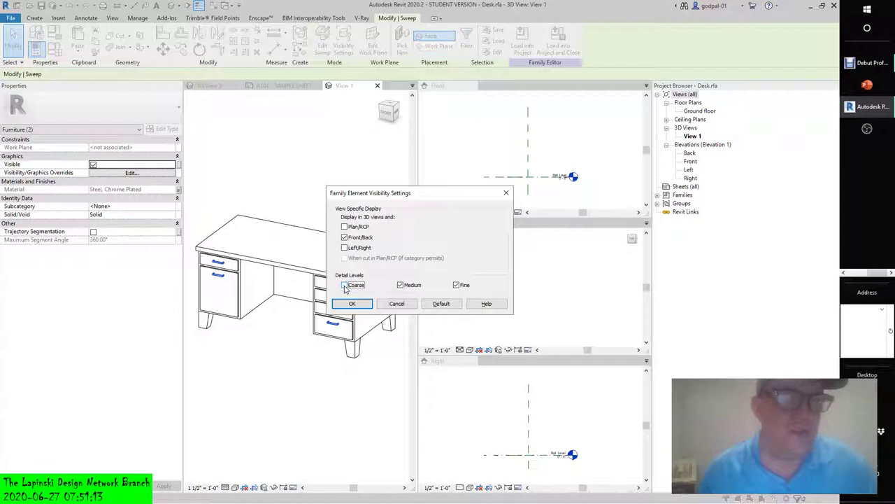
pyautogui.click(401, 285)
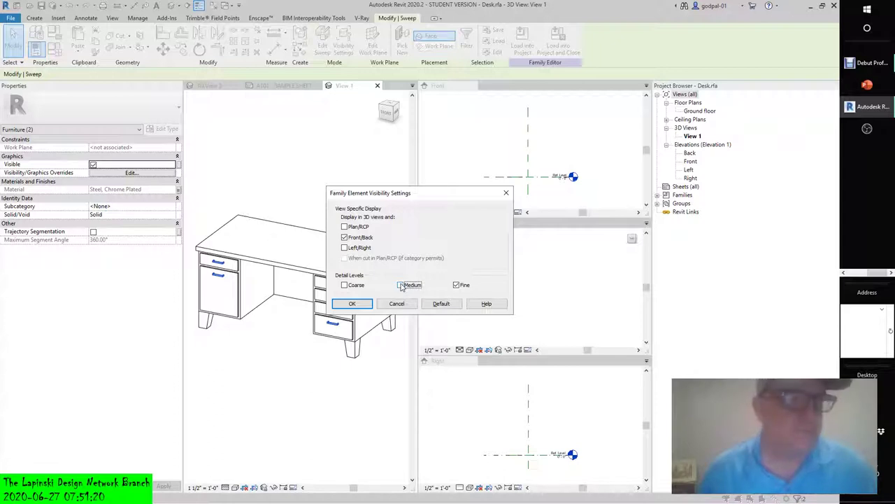
pyautogui.click(359, 306)
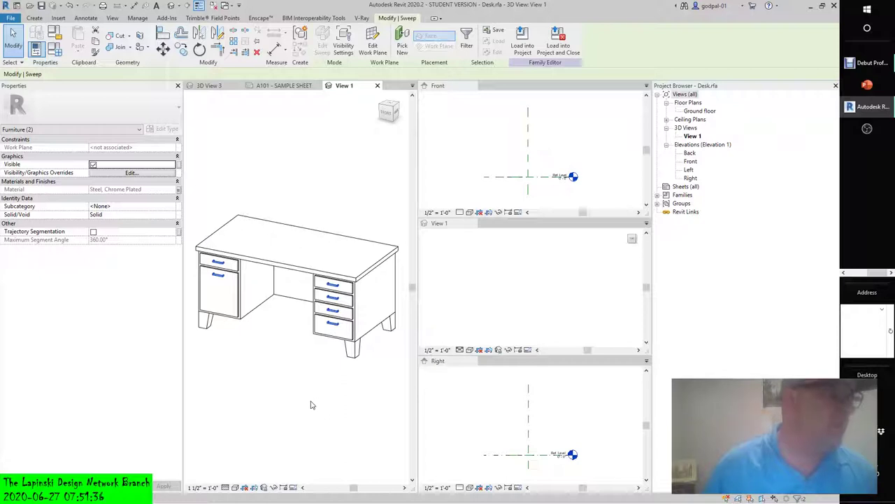
pyautogui.click(343, 36)
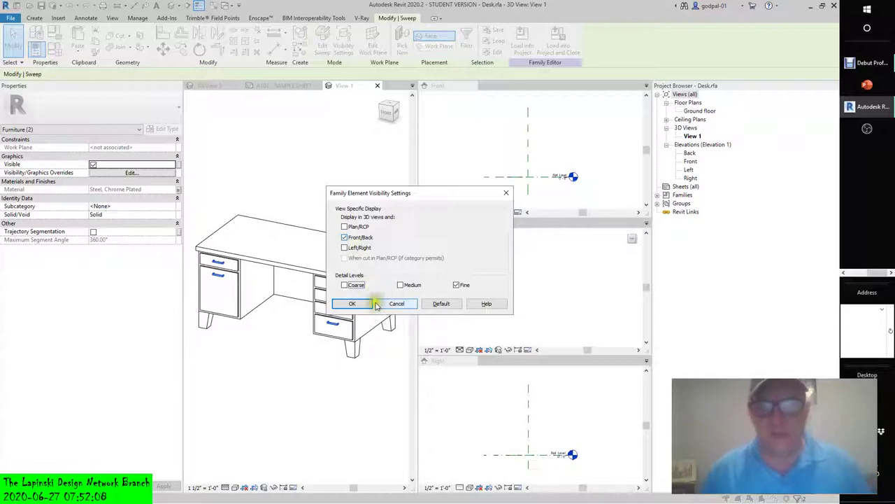
pyautogui.click(353, 303)
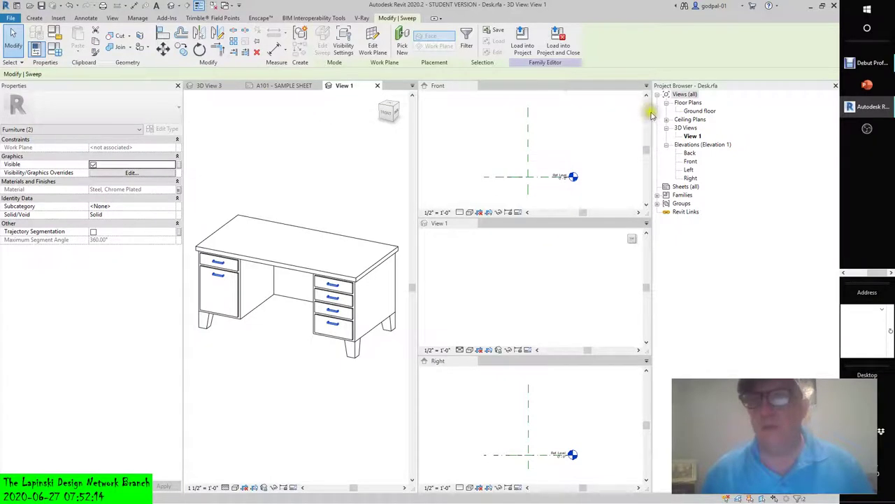
pyautogui.click(303, 87)
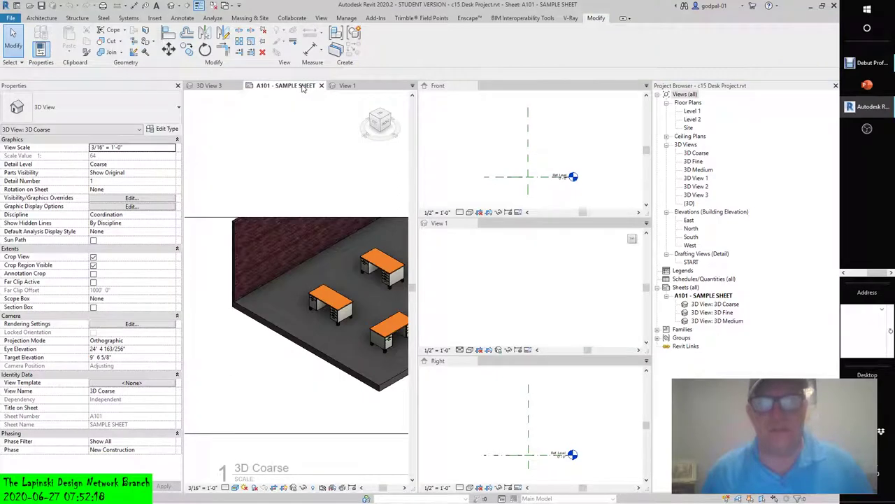
pyautogui.click(345, 86)
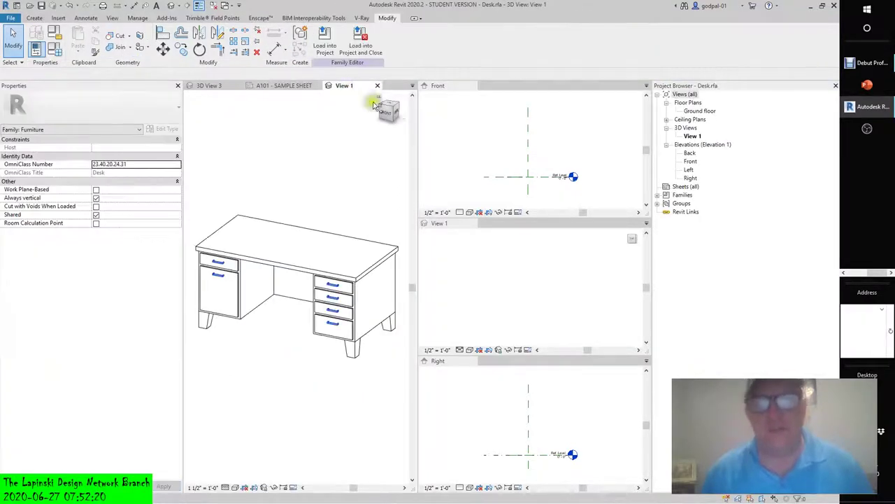
pyautogui.doubleClick(696, 111)
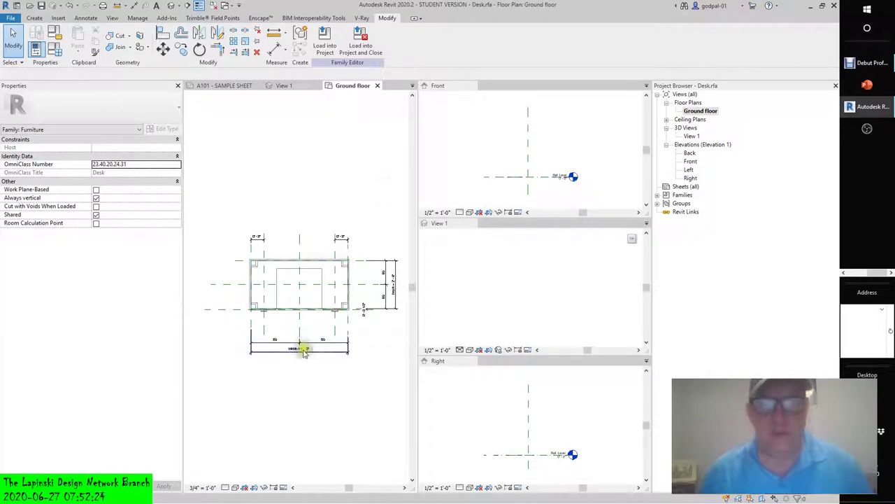
pyautogui.scroll(2, 300, 349)
pyautogui.scroll(2, 297, 318)
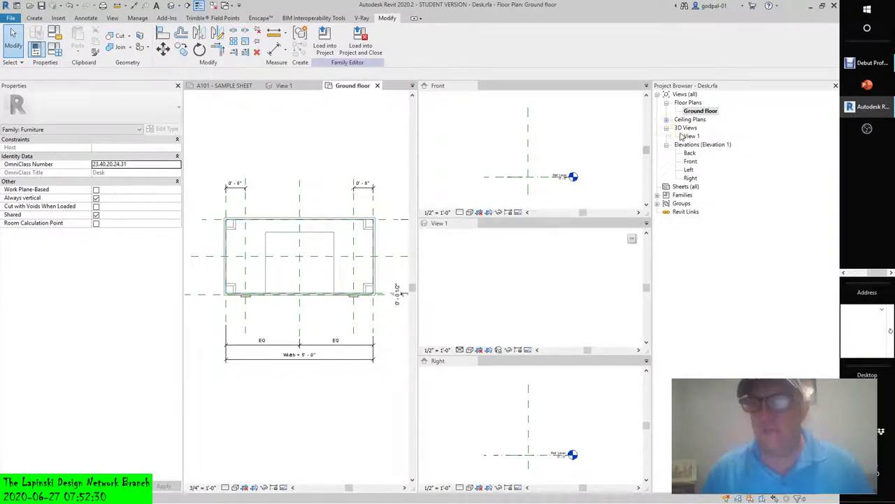
pyautogui.doubleClick(689, 170)
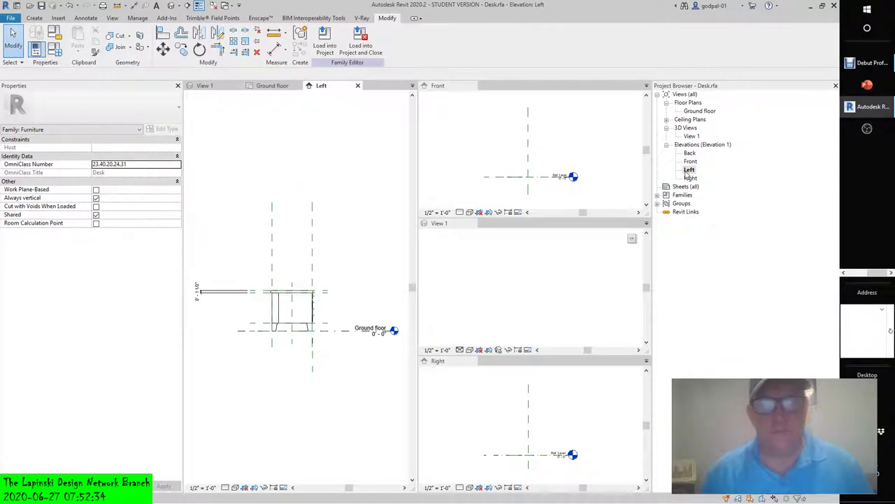
pyautogui.scroll(3, 302, 303)
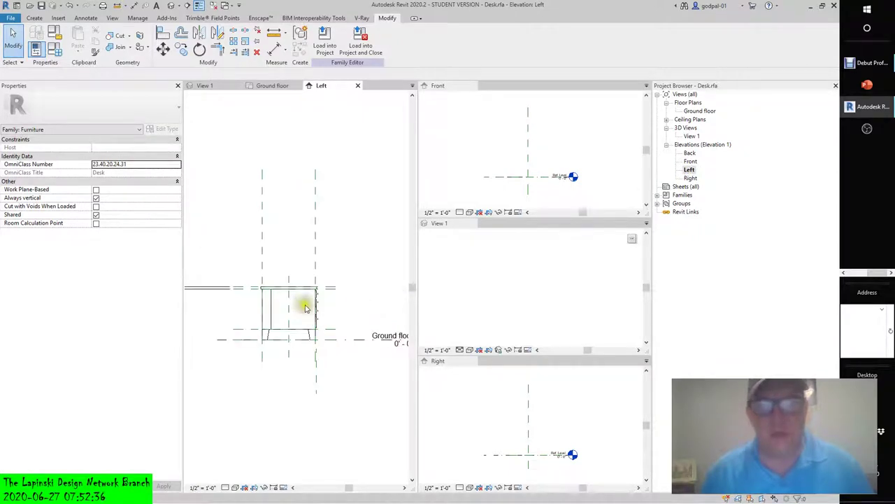
pyautogui.click(690, 177)
pyautogui.doubleClick(690, 178)
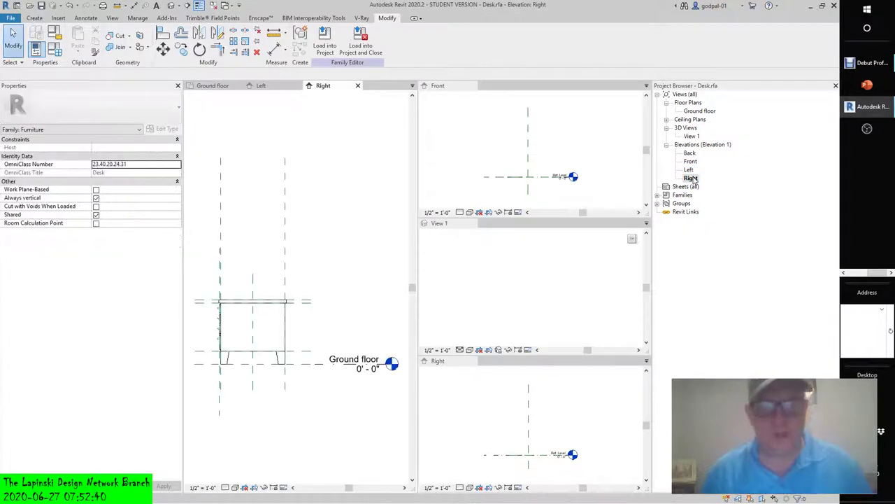
pyautogui.click(691, 135)
pyautogui.doubleClick(691, 136)
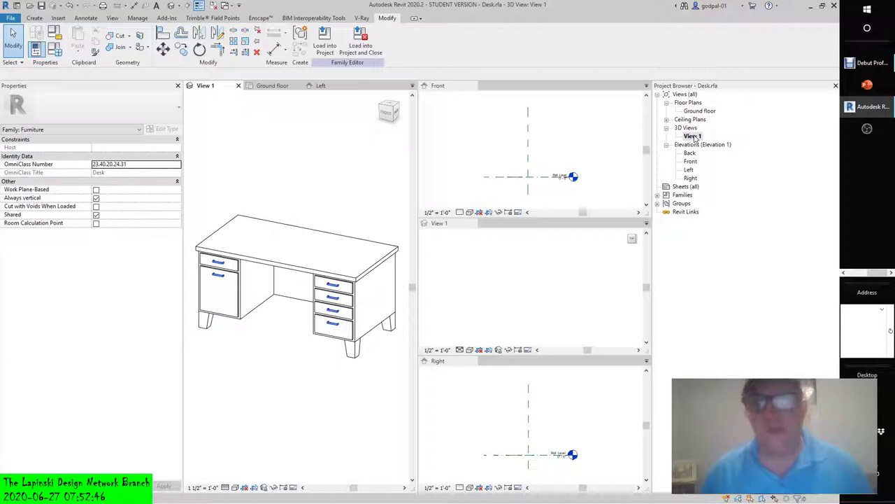
pyautogui.click(225, 488)
pyautogui.click(310, 436)
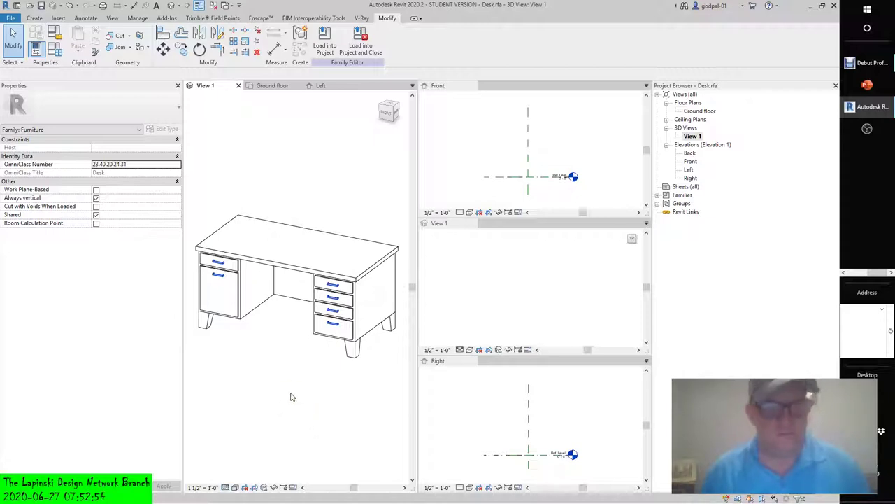
pyautogui.click(291, 396)
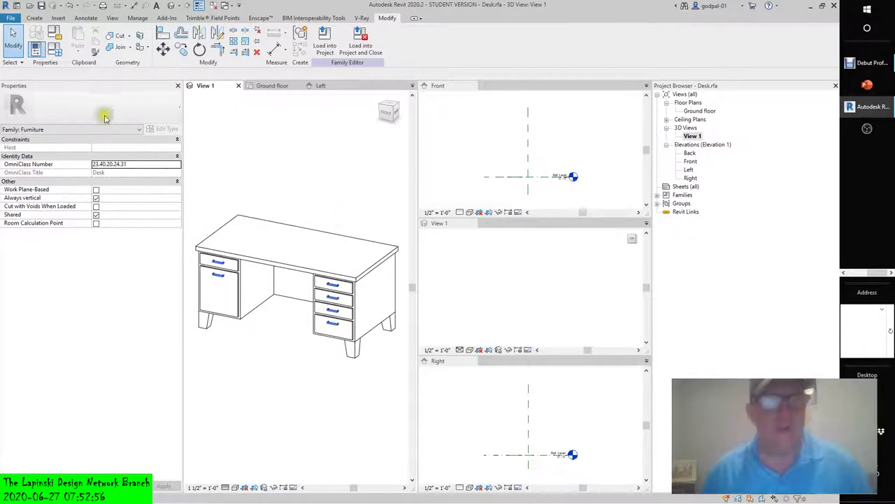
pyautogui.click(203, 156)
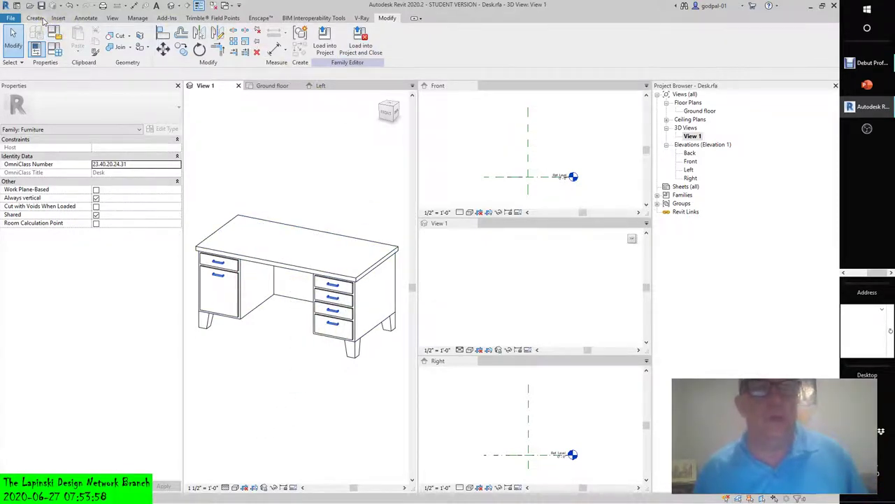
# Step: Load the edited desk family into c15 Desk Project.rvt, overwriting the existing version and parameters
pyautogui.click(119, 19)
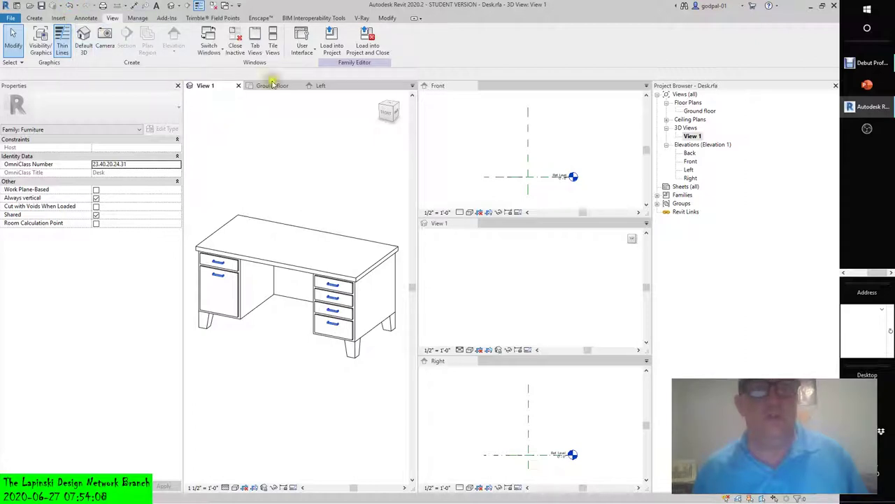
pyautogui.click(331, 44)
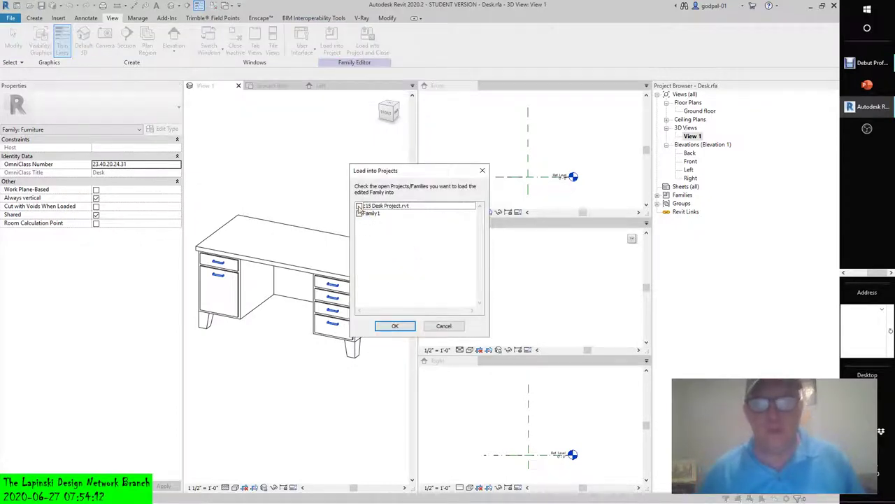
pyautogui.click(360, 206)
pyautogui.click(394, 326)
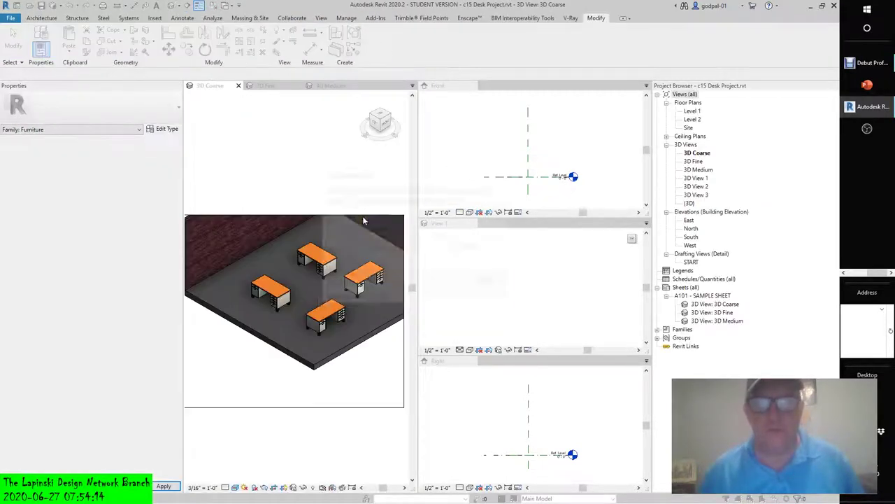
pyautogui.click(353, 256)
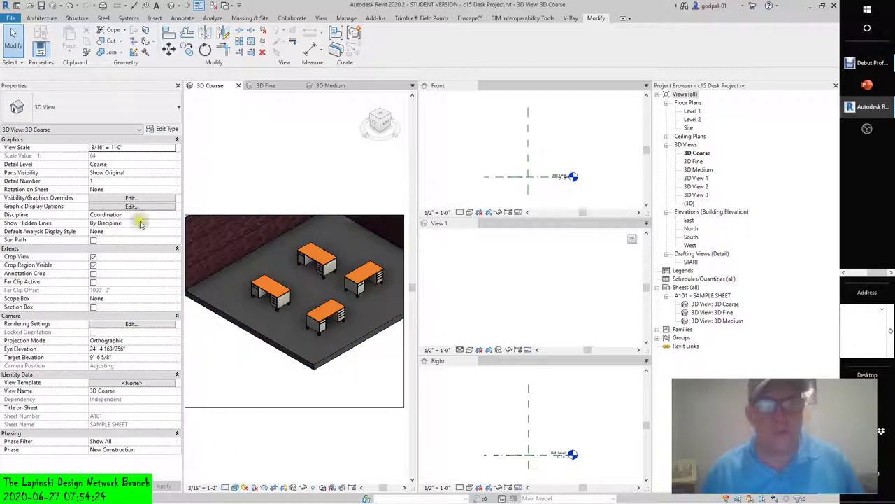
# Step: Compare the desks in the 3D Fine and 3D Medium views, then open the East elevation
pyautogui.scroll(6, 241, 335)
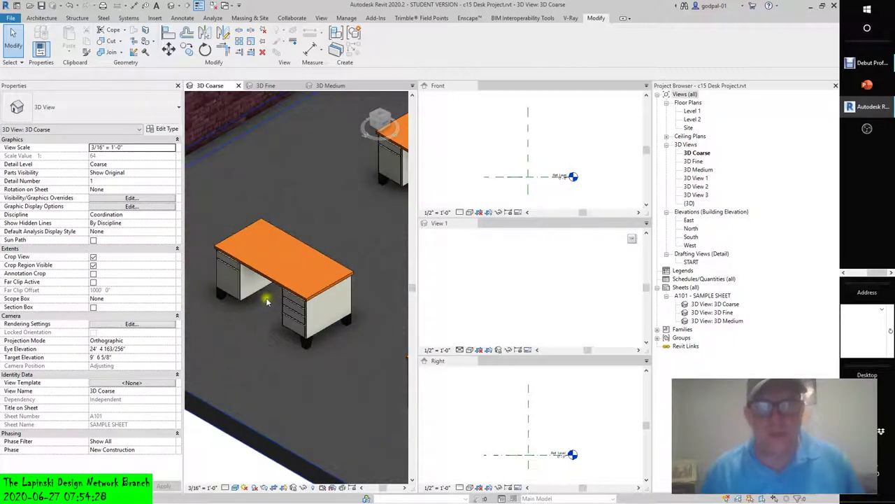
pyautogui.scroll(1, 269, 302)
pyautogui.scroll(-3, 268, 303)
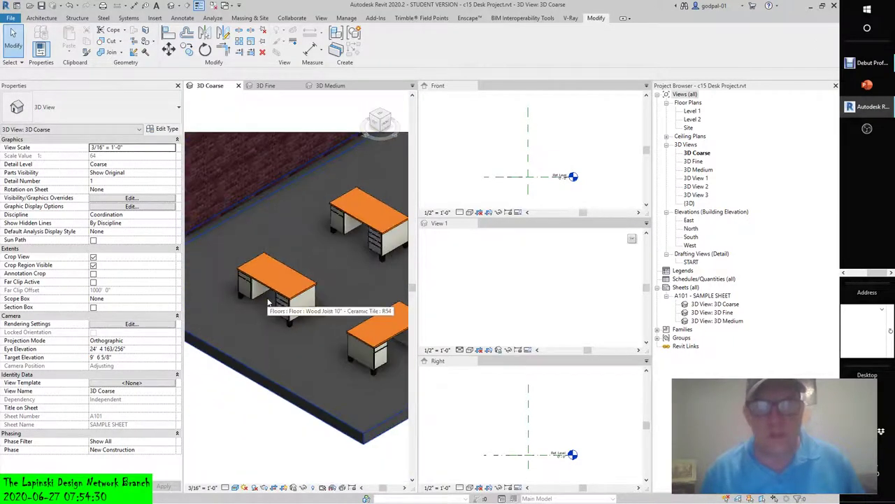
pyautogui.click(271, 86)
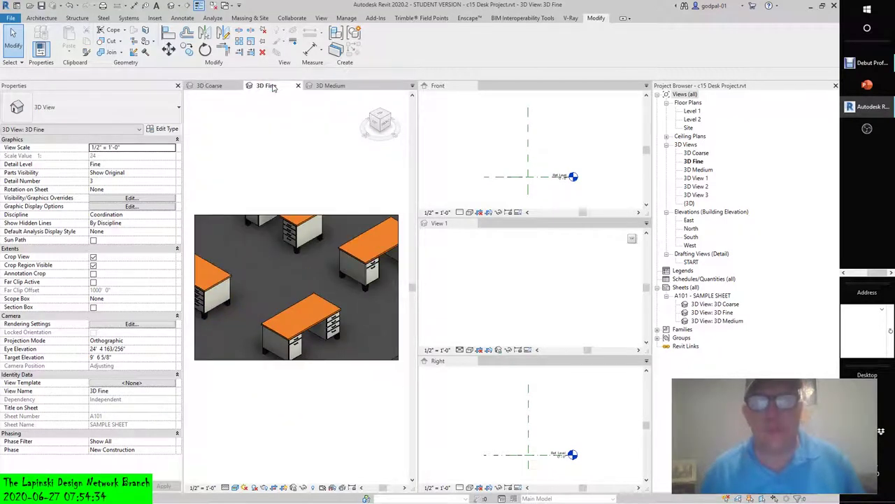
pyautogui.click(328, 85)
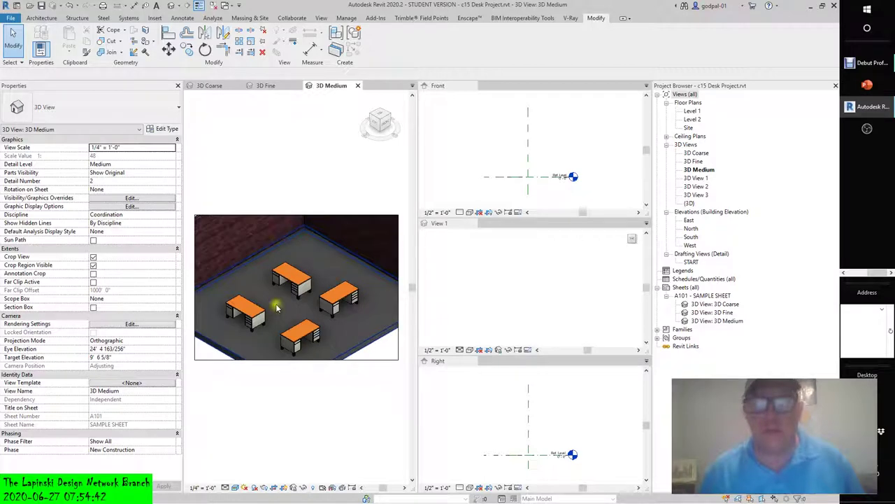
pyautogui.doubleClick(689, 220)
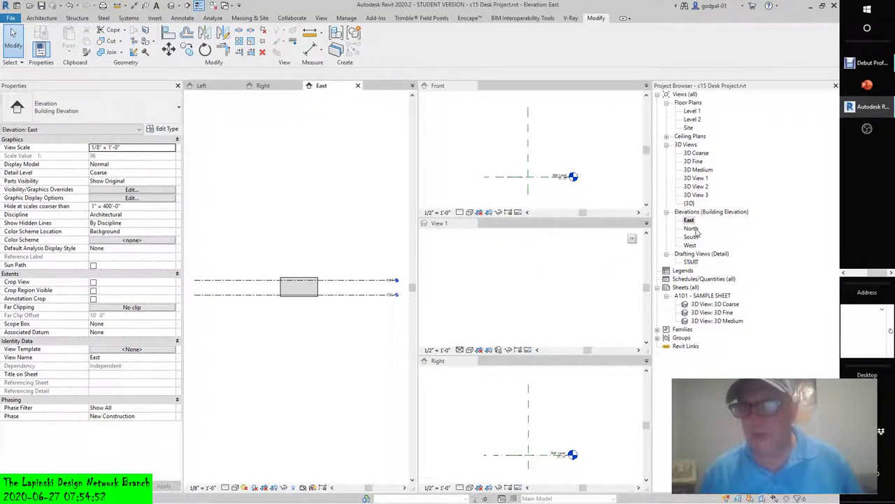
# Step: Draw a building section across the room in the Level 1 floor plan
pyautogui.doubleClick(692, 110)
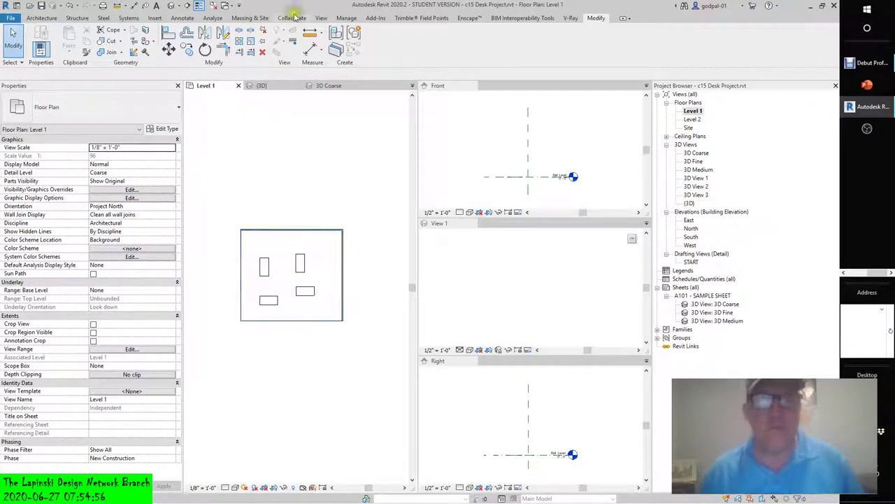
pyautogui.click(321, 17)
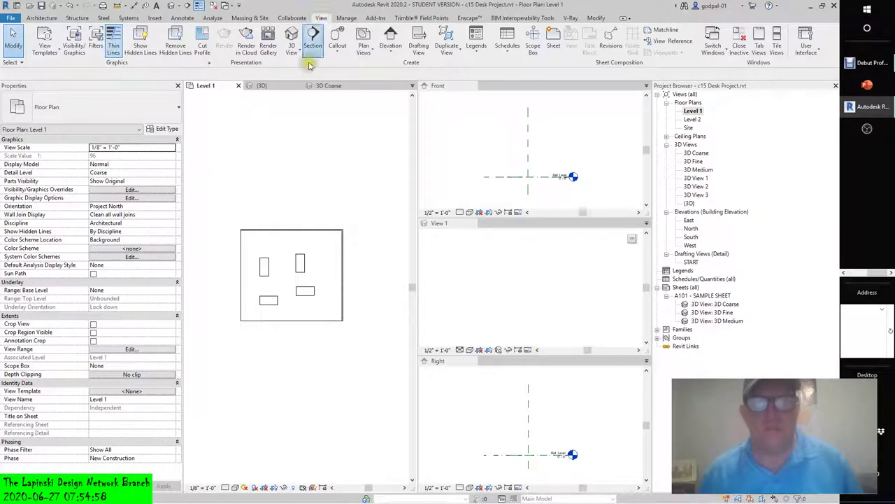
pyautogui.click(313, 45)
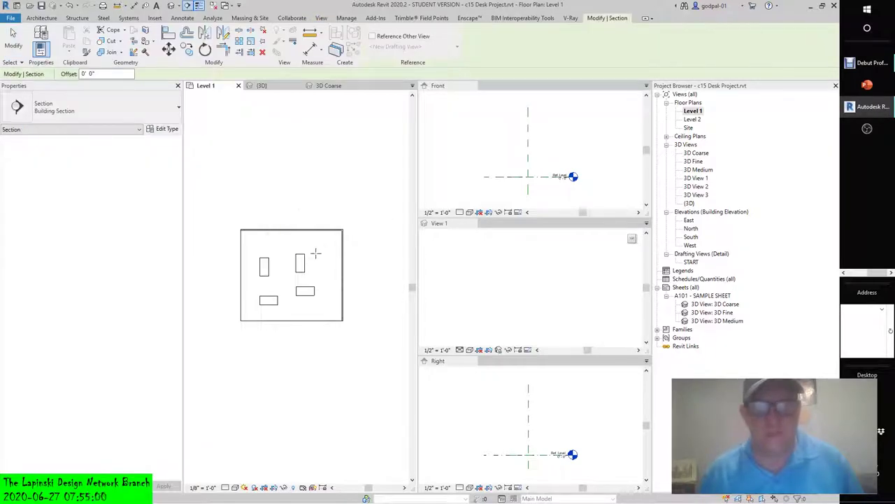
pyautogui.click(331, 204)
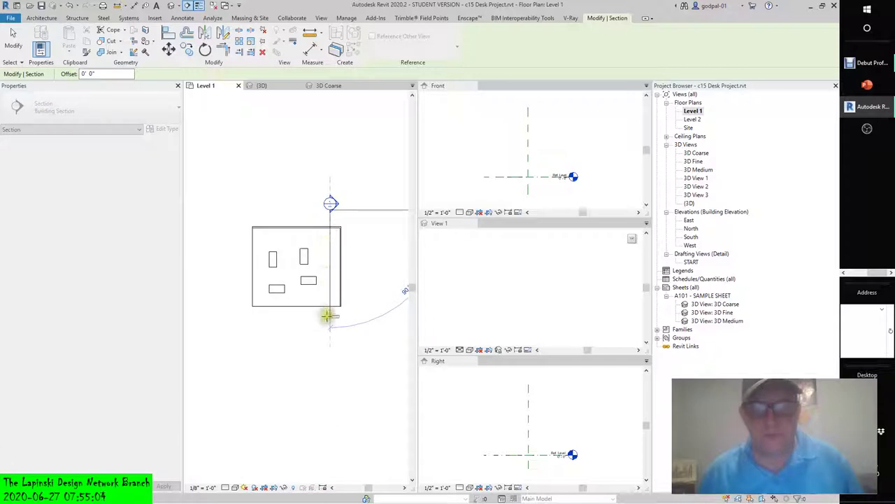
pyautogui.click(330, 316)
pyautogui.press('Escape')
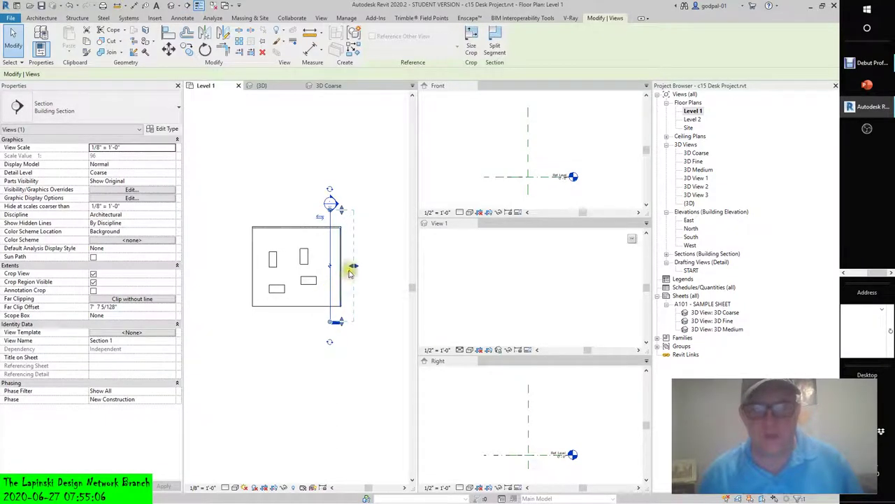
# Step: Flip the section, extend its far clip slightly, and go to Section 1
pyautogui.click(354, 267)
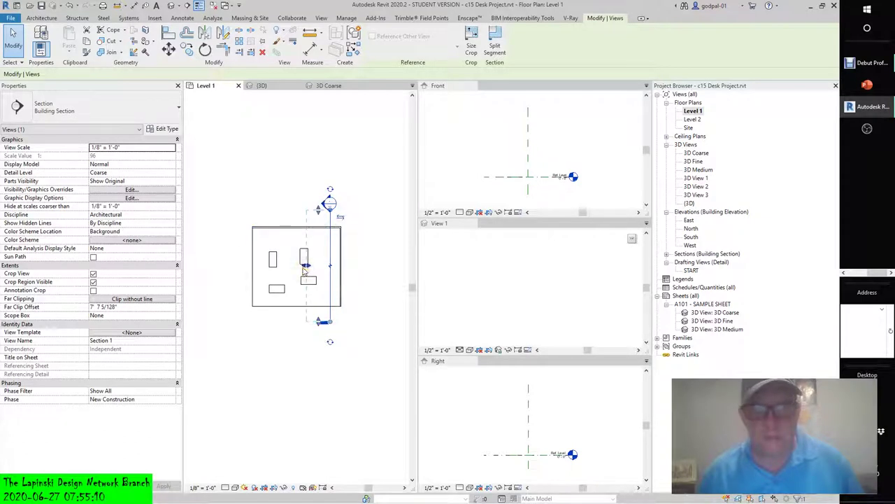
pyautogui.moveTo(305, 271); pyautogui.dragTo(304, 259)
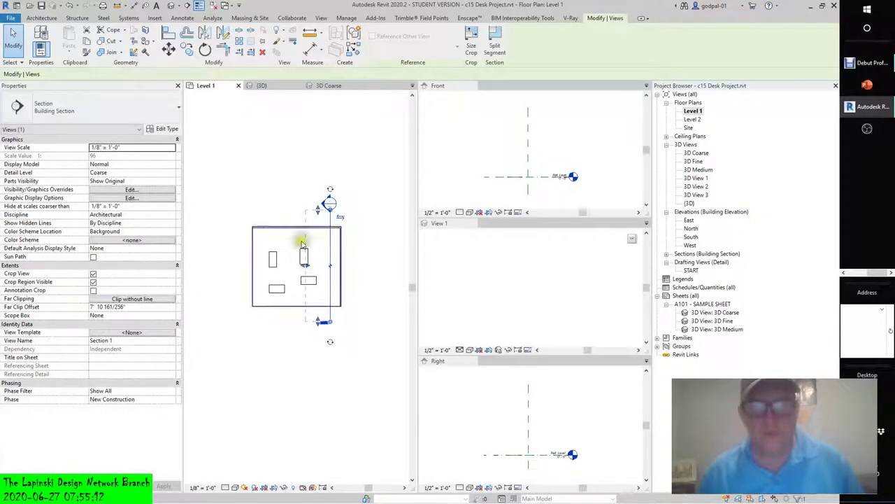
pyautogui.rightClick(328, 214)
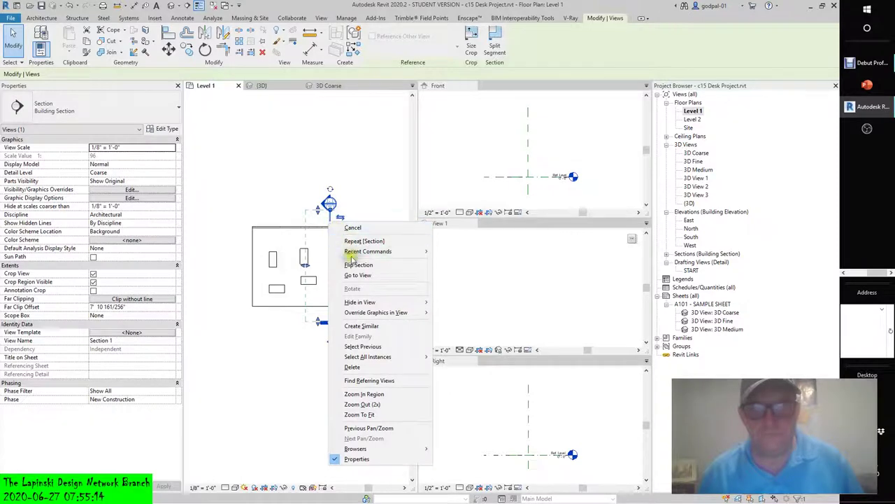
pyautogui.click(351, 277)
# Step: Zoom in on the desk in Section 1 and set its detail level to Medium, then Fine
pyautogui.scroll(6, 274, 302)
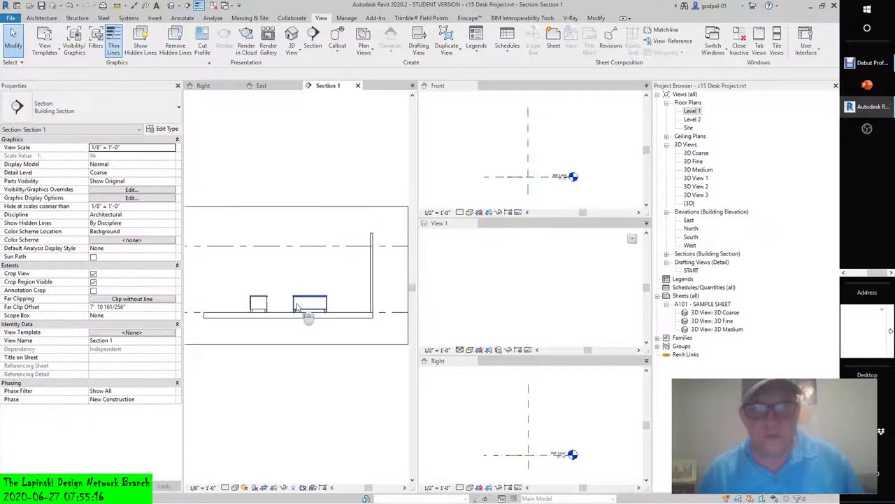
pyautogui.scroll(2, 232, 320)
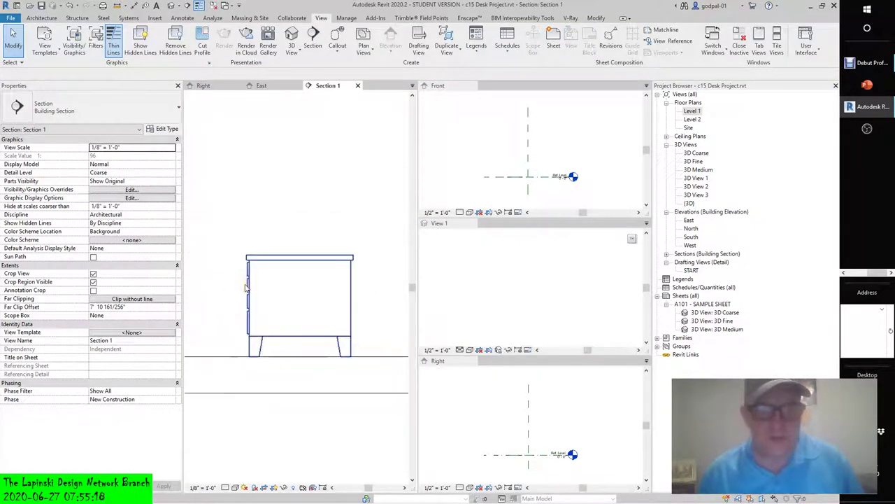
pyautogui.click(226, 488)
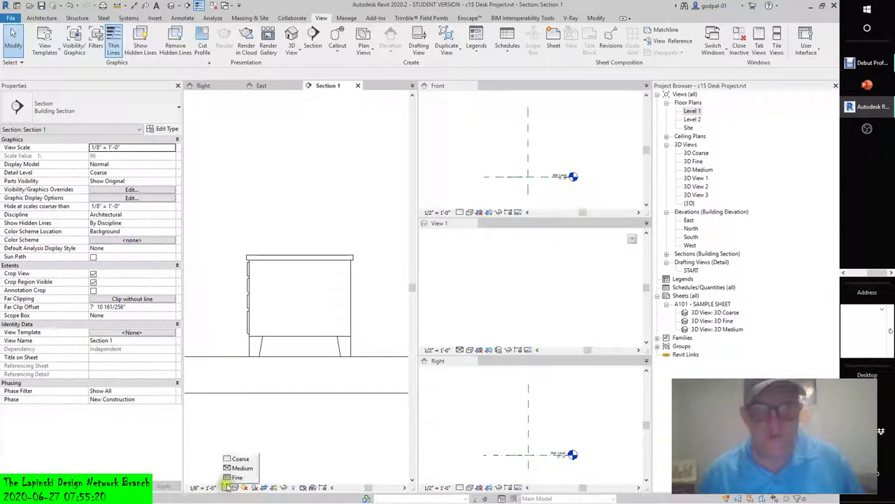
pyautogui.click(242, 467)
pyautogui.click(226, 488)
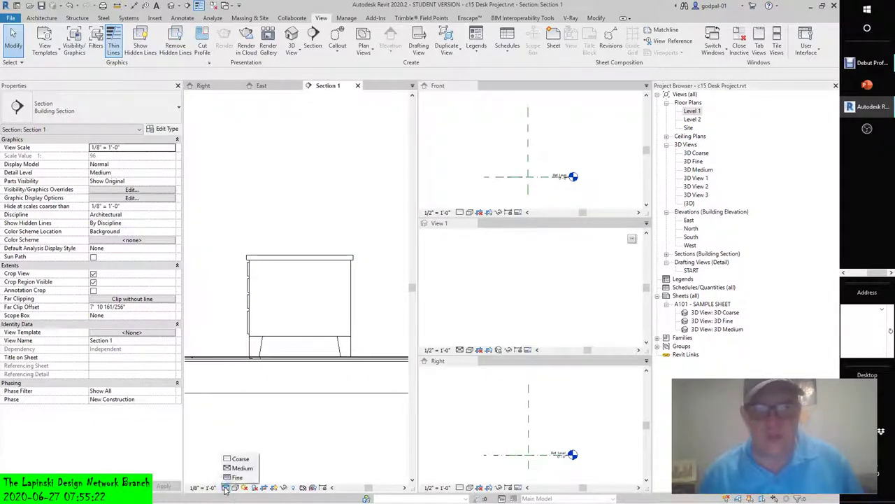
pyautogui.click(237, 477)
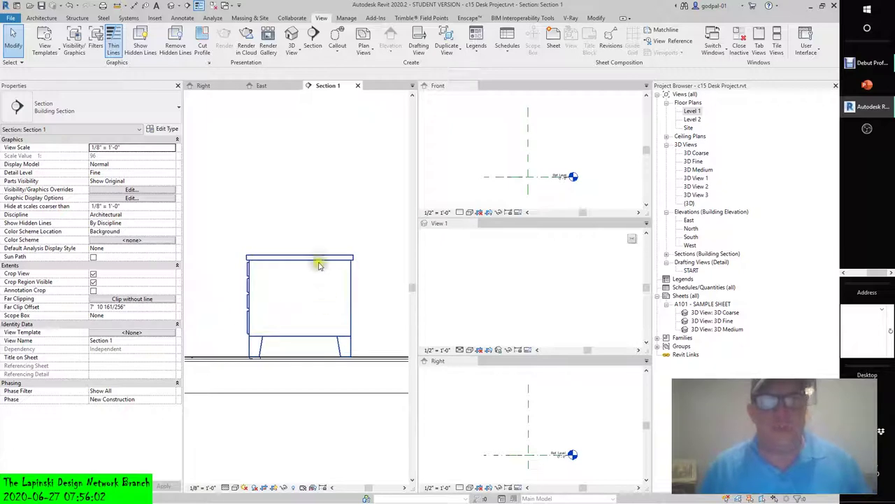
# Step: Close Section 1, the East elevation and other open view tabs
pyautogui.click(357, 86)
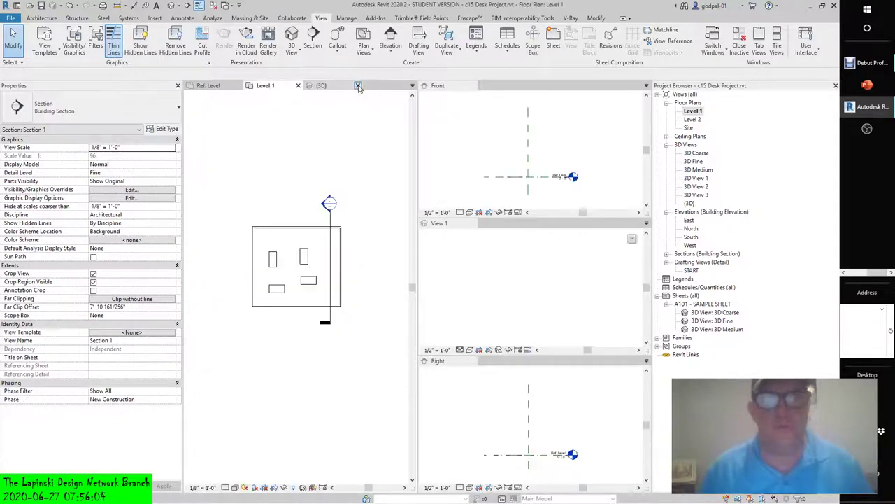
pyautogui.click(358, 85)
pyautogui.click(299, 85)
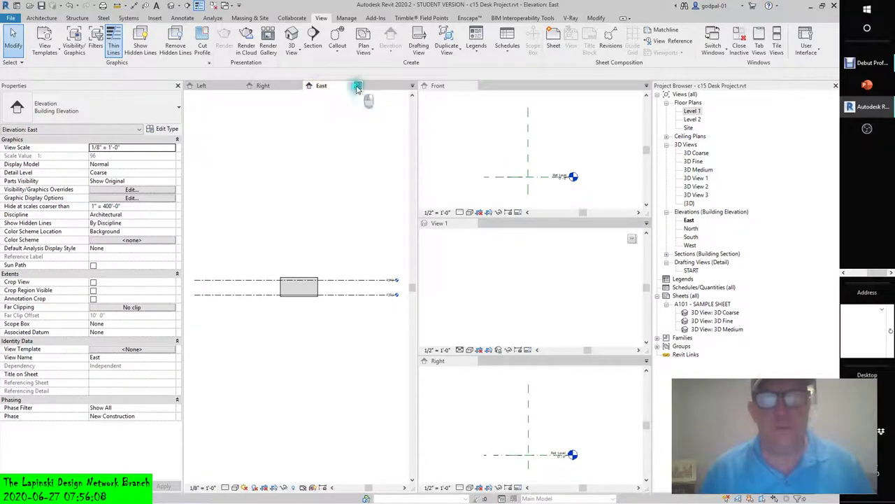
pyautogui.click(358, 86)
pyautogui.scroll(5, 251, 322)
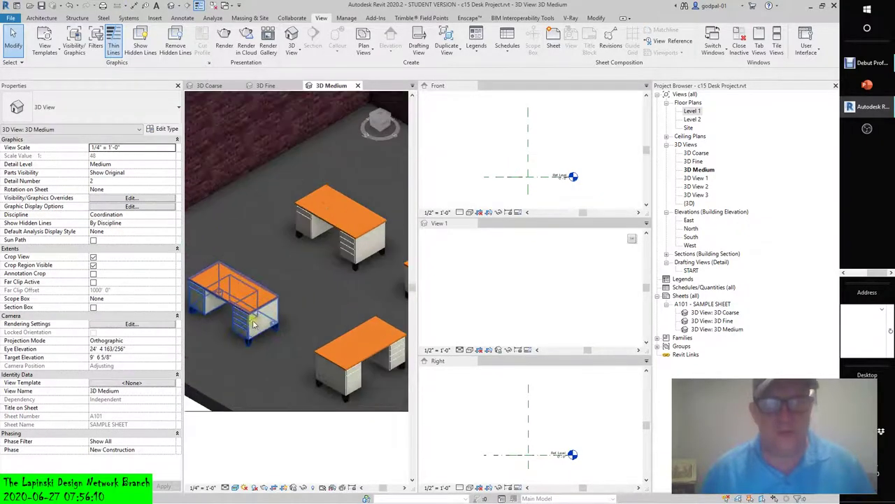
# Step: Select a desk in the 3D Medium view and open its family for editing
pyautogui.click(253, 323)
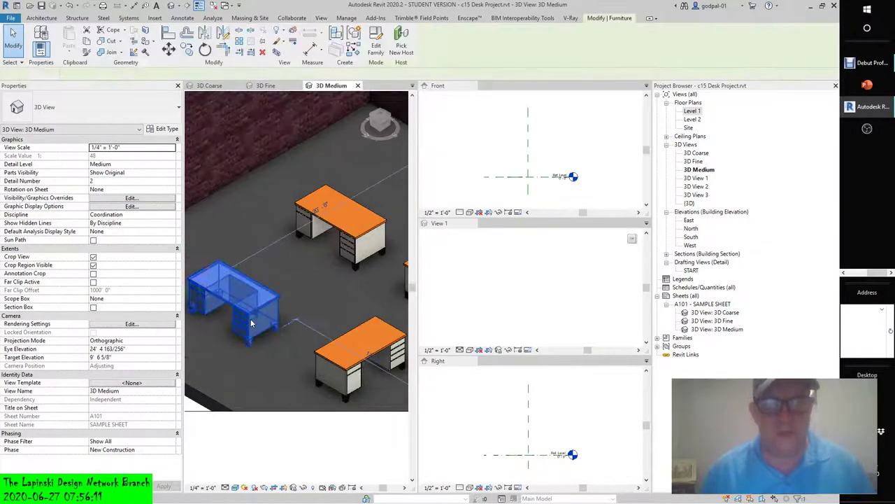
pyautogui.click(376, 45)
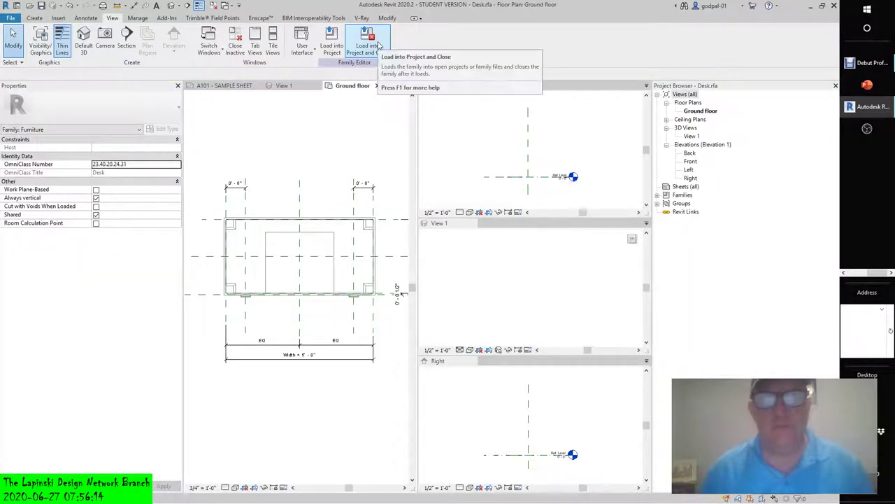
pyautogui.click(387, 19)
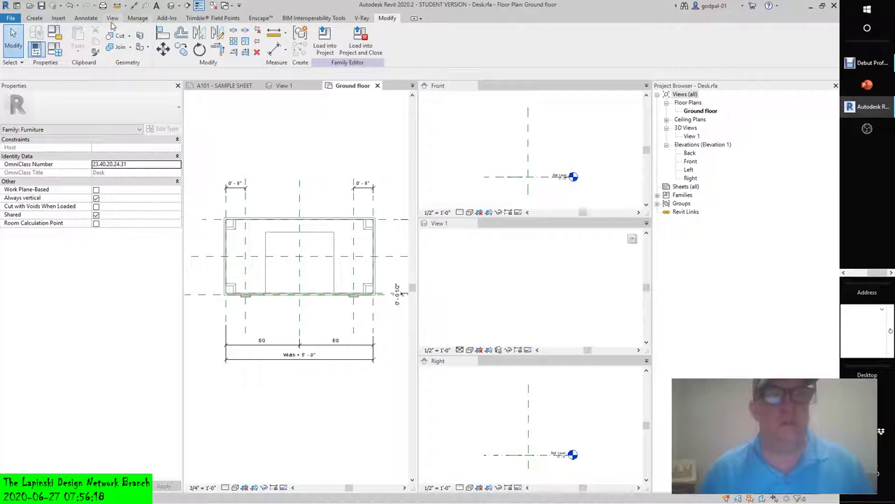
pyautogui.click(111, 19)
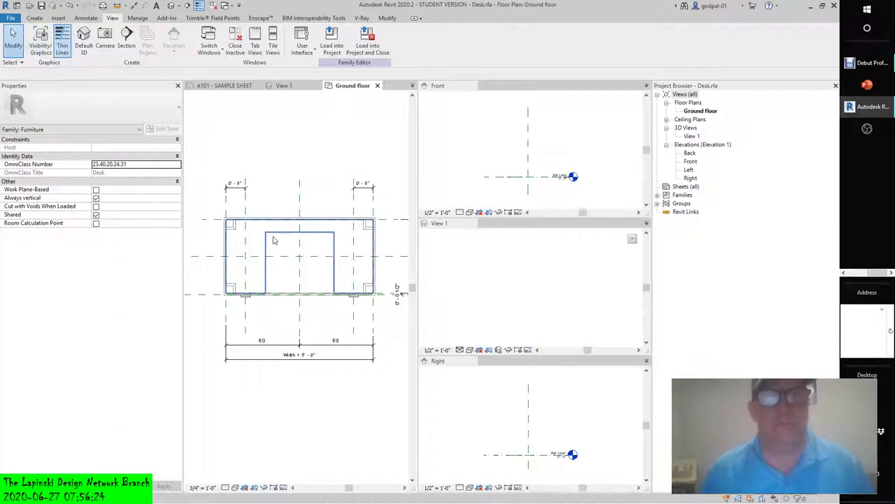
pyautogui.click(324, 145)
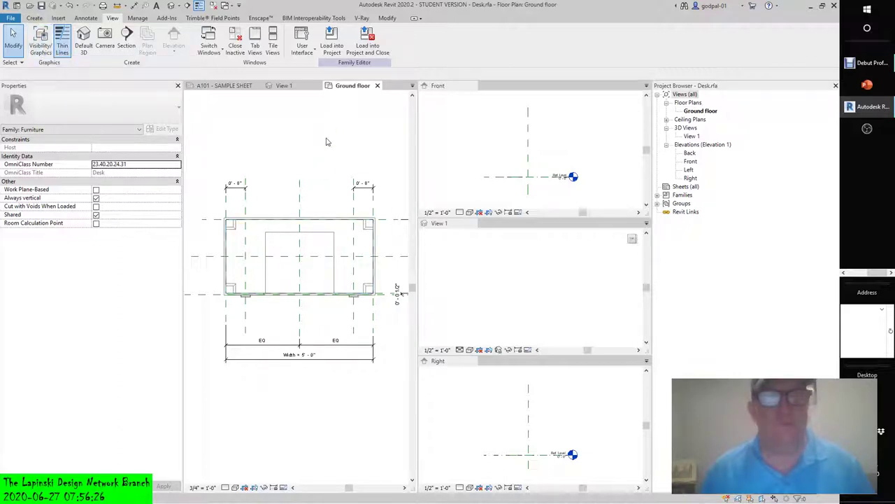
pyautogui.click(326, 142)
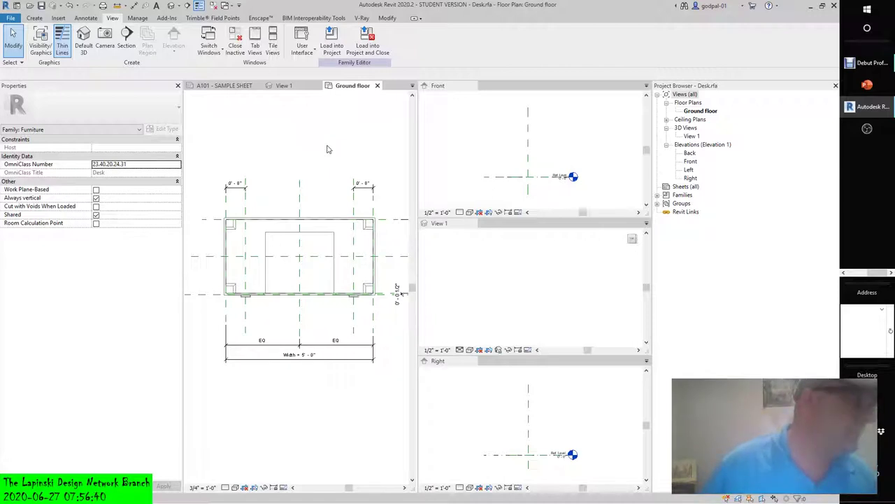
# Step: Switch to the family's View 1 and select both drawer units
pyautogui.click(285, 86)
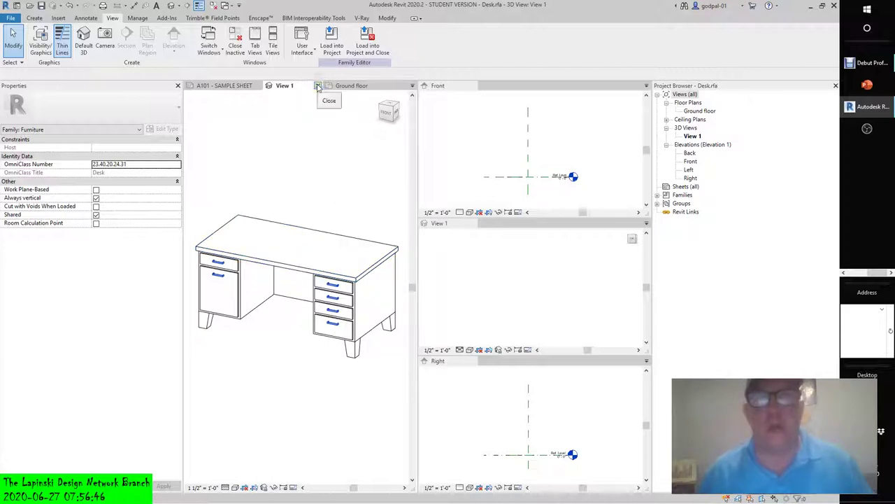
pyautogui.scroll(1, 349, 288)
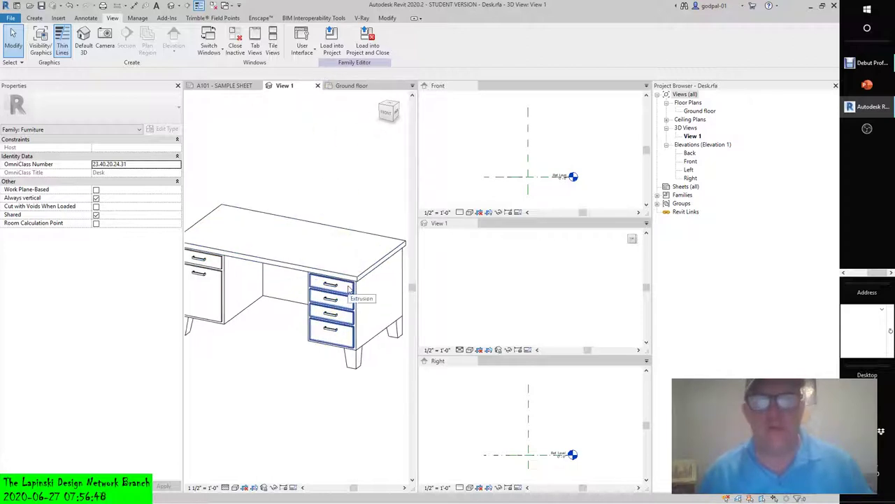
pyautogui.click(349, 287)
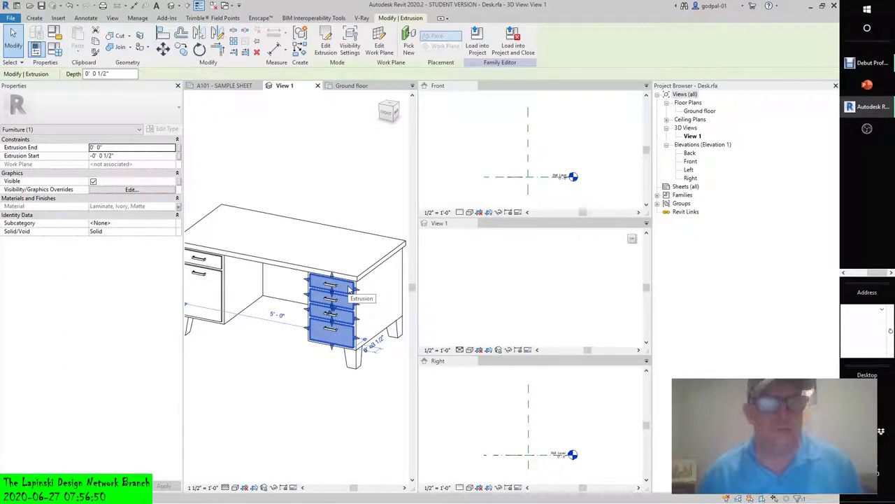
pyautogui.keyDown('ctrl'); pyautogui.click(207, 285); pyautogui.keyUp('ctrl')
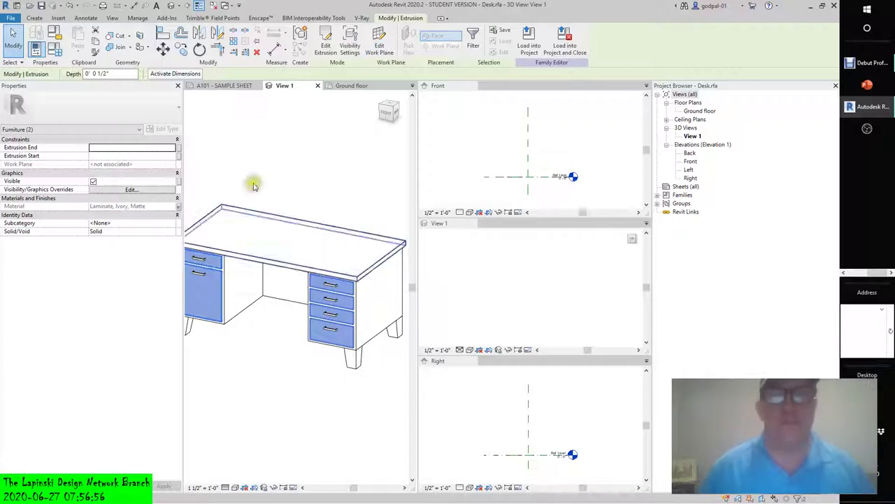
# Step: Hide the drawer units in Left/Right views and at Coarse detail, then preview at Coarse
pyautogui.click(349, 40)
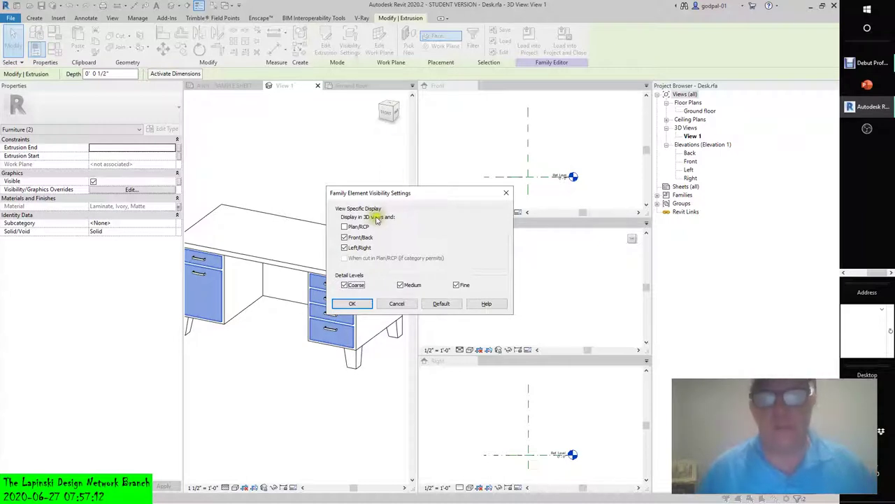
pyautogui.click(345, 237)
pyautogui.click(344, 249)
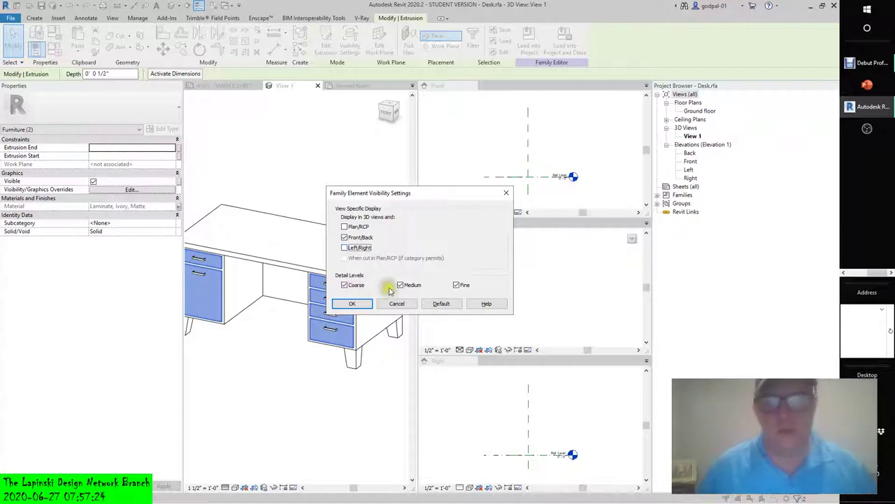
pyautogui.click(345, 285)
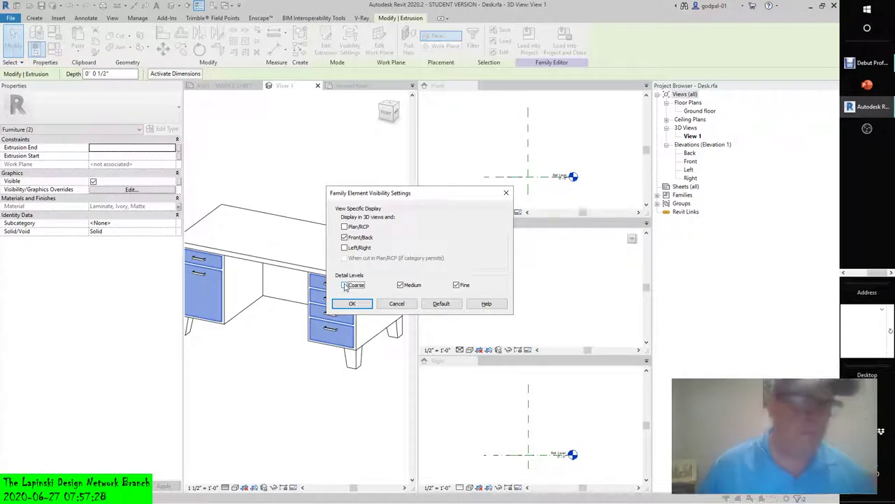
pyautogui.click(354, 305)
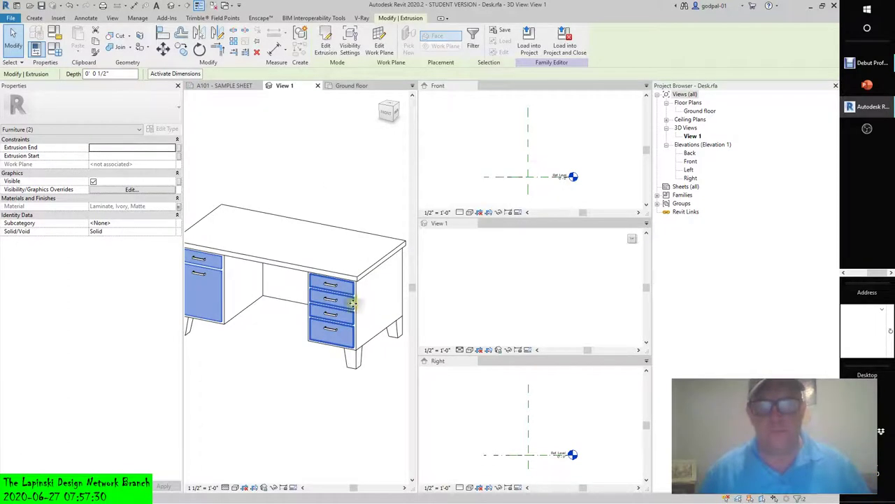
pyautogui.click(225, 487)
pyautogui.click(239, 460)
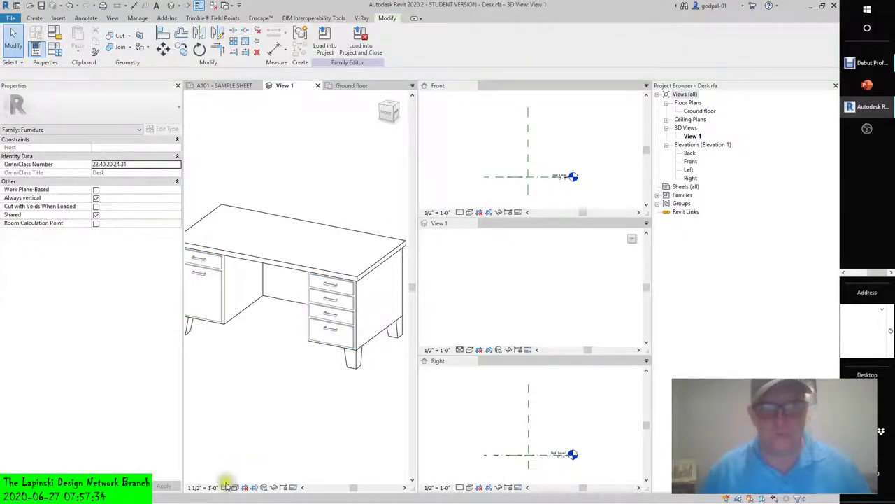
# Step: Set the family's View 1 to Fine detail level
pyautogui.click(225, 486)
pyautogui.click(237, 475)
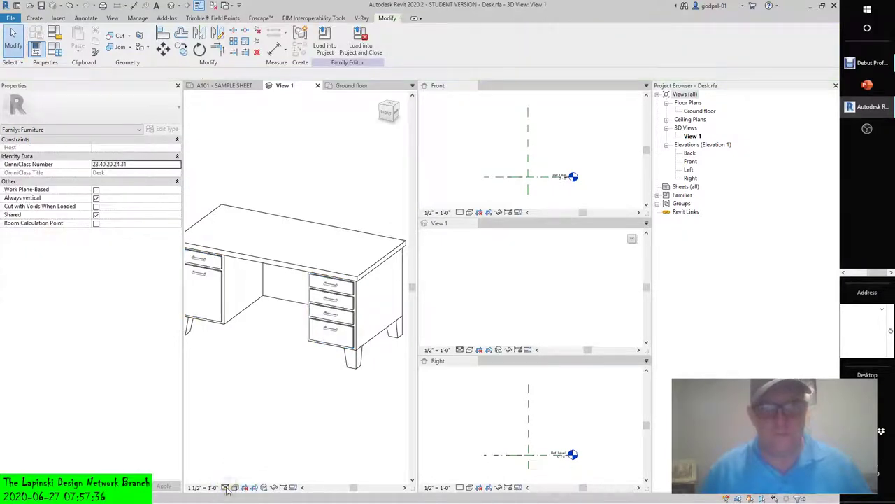
pyautogui.click(226, 487)
pyautogui.click(235, 477)
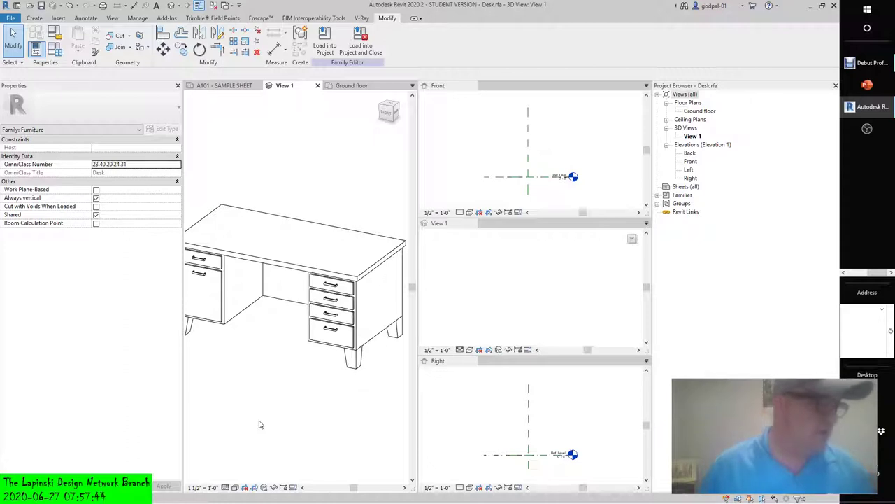
pyautogui.click(291, 181)
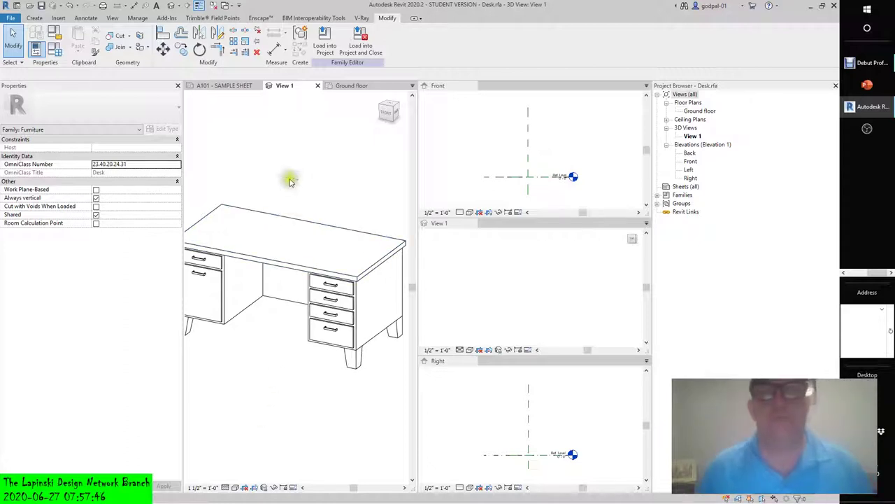
# Step: Load the Desk family into c15 Desk Project, overwriting the existing version and parameter values
pyautogui.click(325, 41)
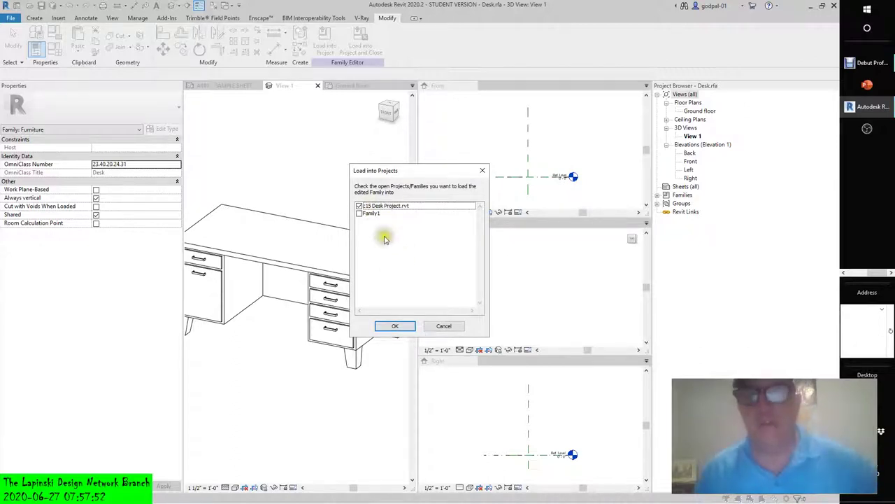
pyautogui.click(396, 326)
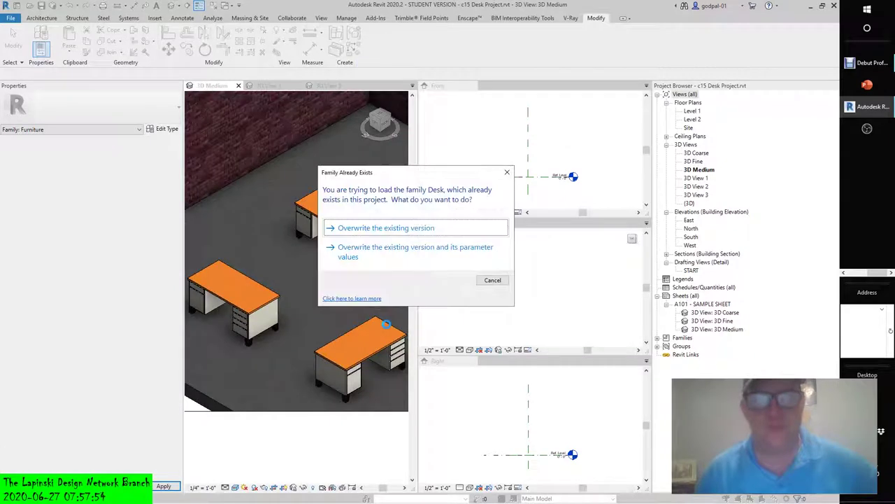
pyautogui.click(363, 253)
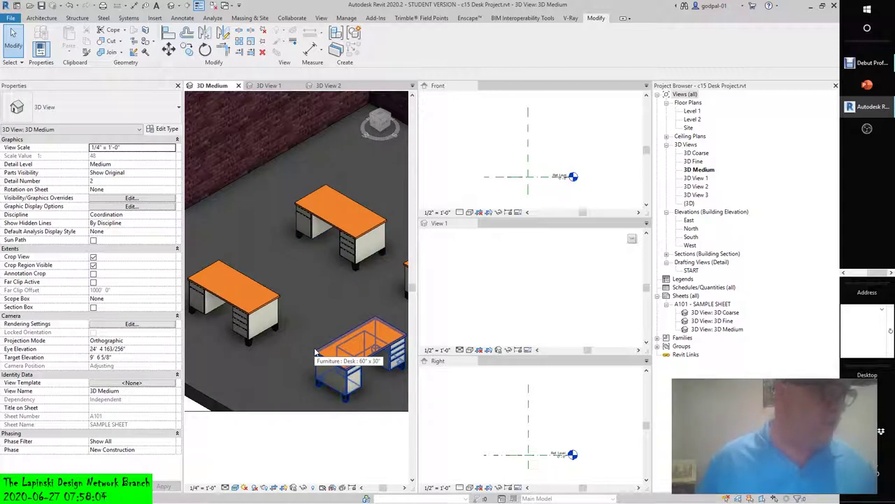
# Step: Close the project's 3D views and the family's View 1, Ground floor plan and elevations
pyautogui.click(240, 86)
pyautogui.click(240, 86)
pyautogui.click(239, 85)
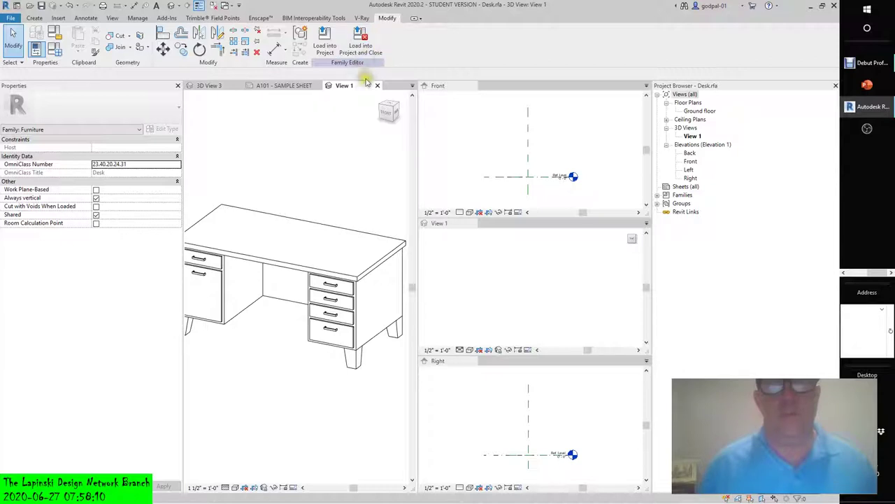
pyautogui.click(377, 86)
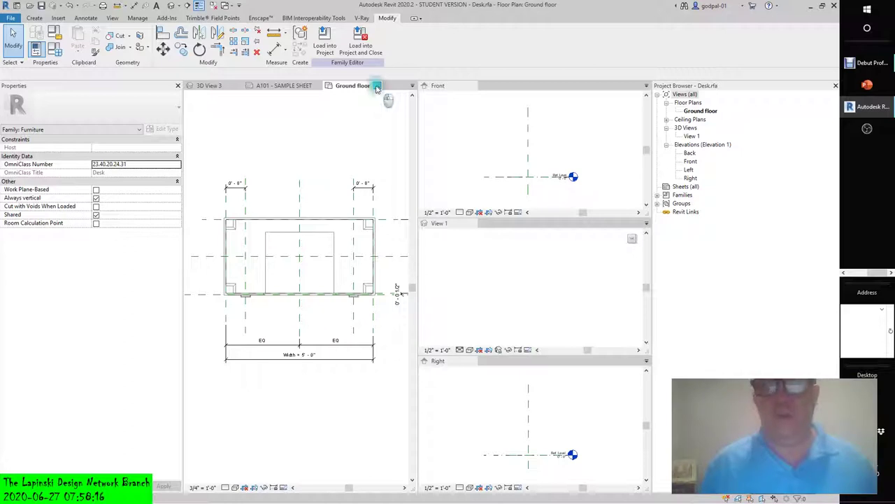
pyautogui.click(377, 85)
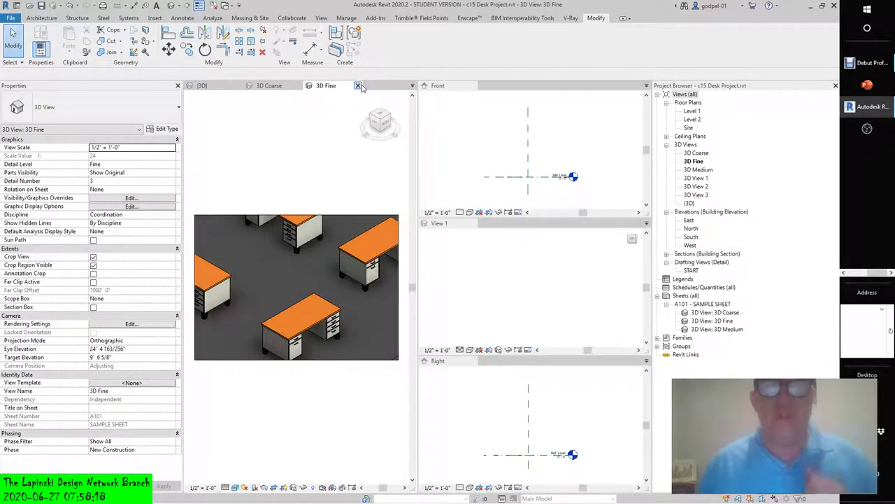
pyautogui.click(357, 85)
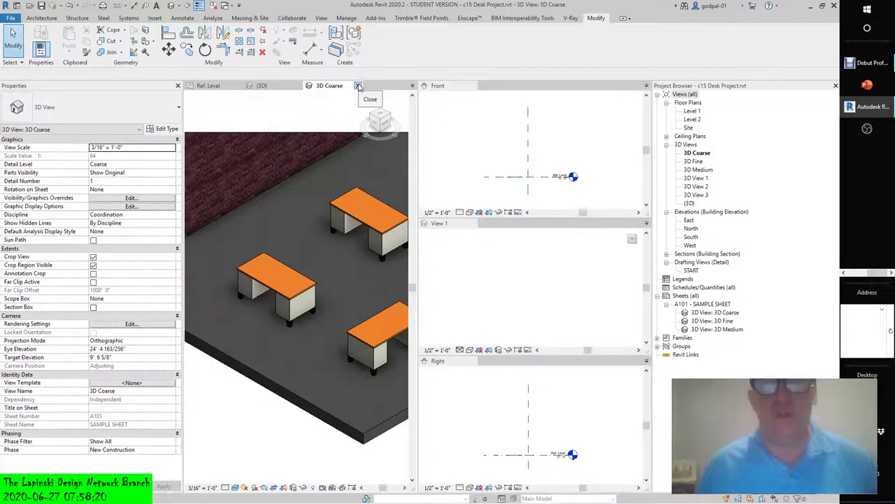
pyautogui.click(357, 86)
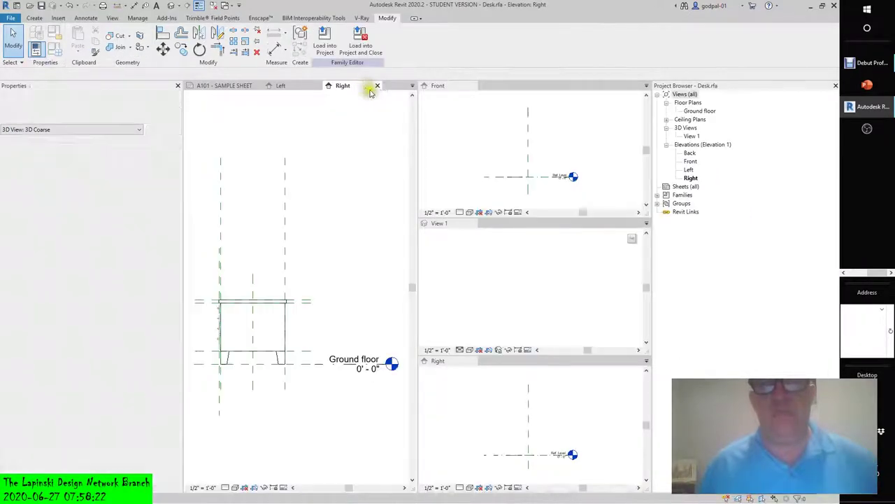
pyautogui.click(377, 85)
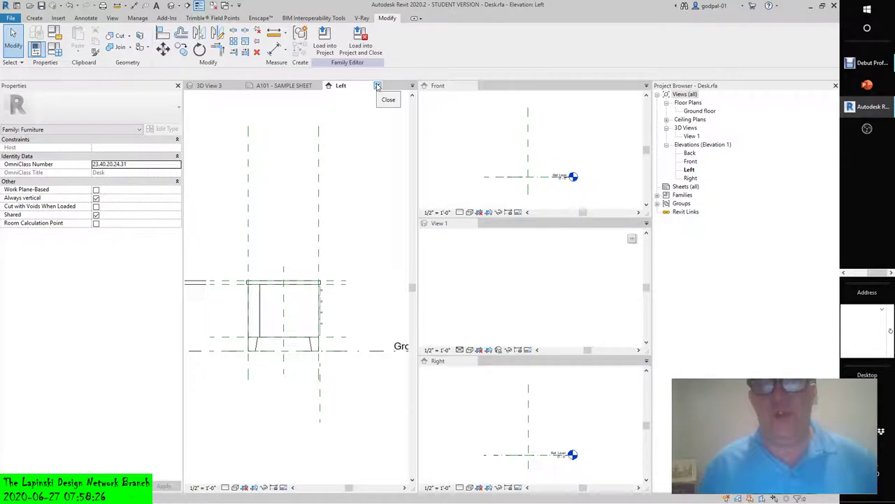
pyautogui.click(377, 85)
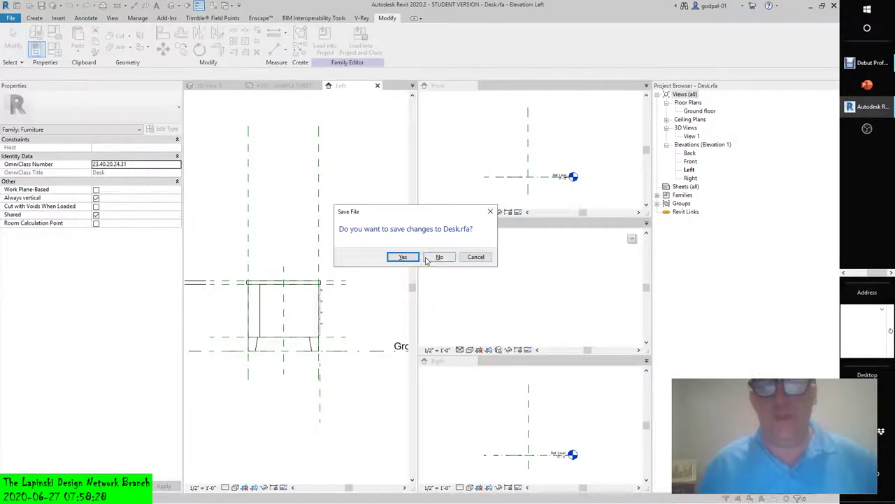
# Step: Save the family as Desk.rfa, replacing the existing file, and close it
pyautogui.click(403, 257)
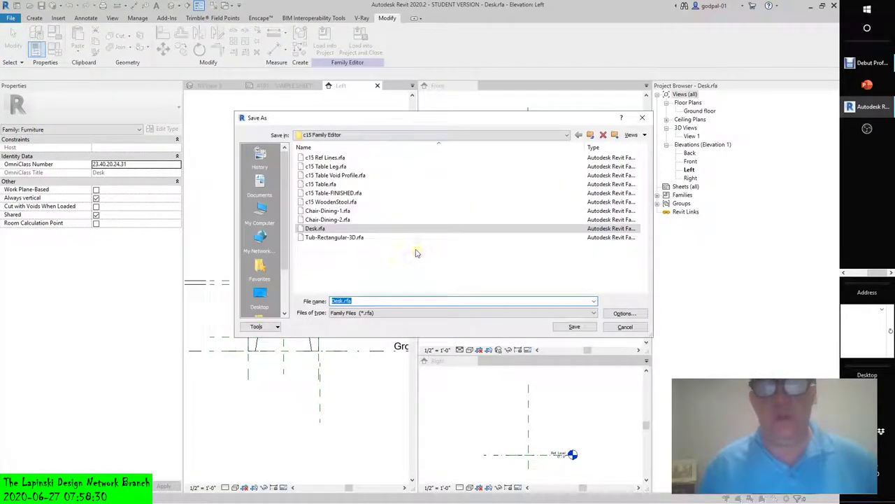
pyautogui.click(573, 326)
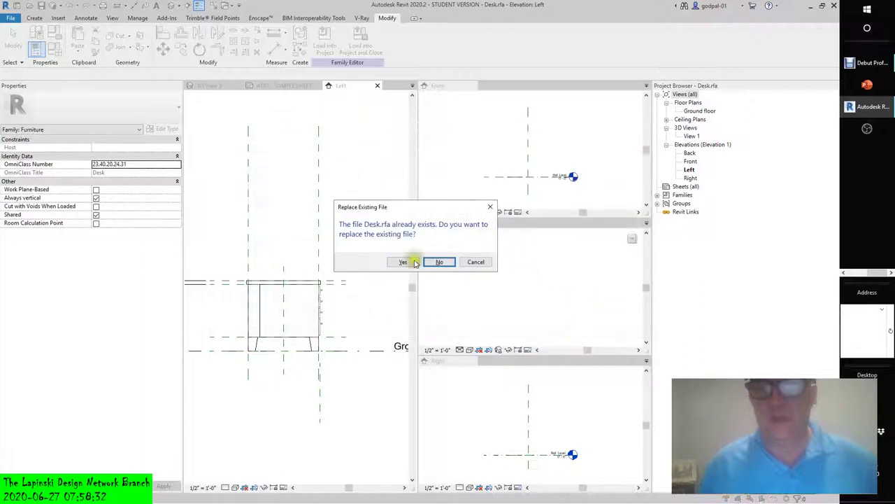
pyautogui.click(403, 261)
pyautogui.click(377, 86)
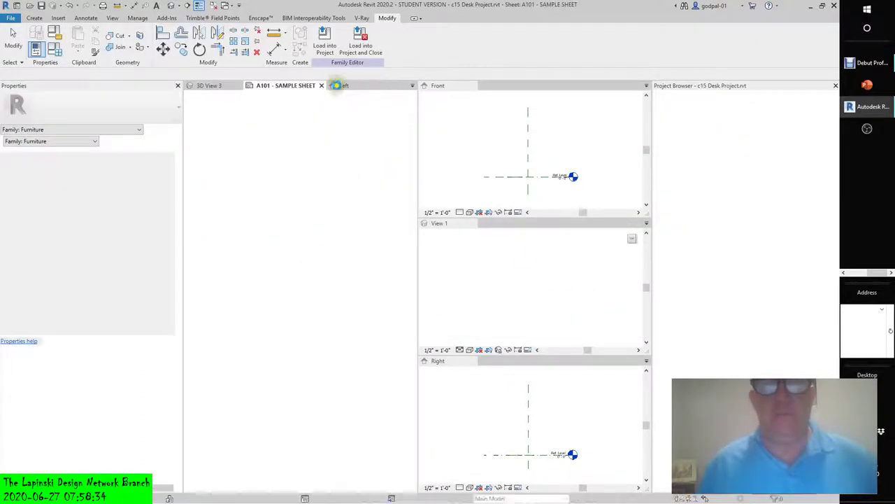
# Step: Close 3D Views 1–3 and Ref. Level, leaving A101 - SAMPLE SHEET open
pyautogui.click(299, 86)
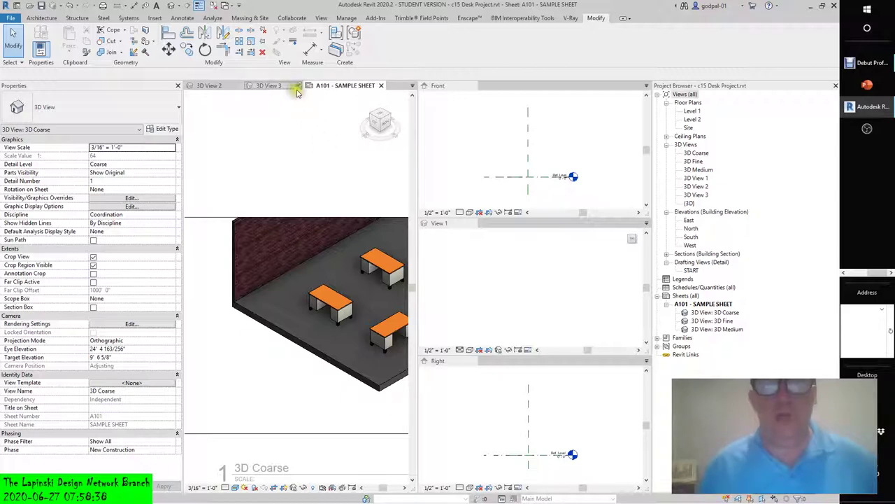
pyautogui.click(299, 86)
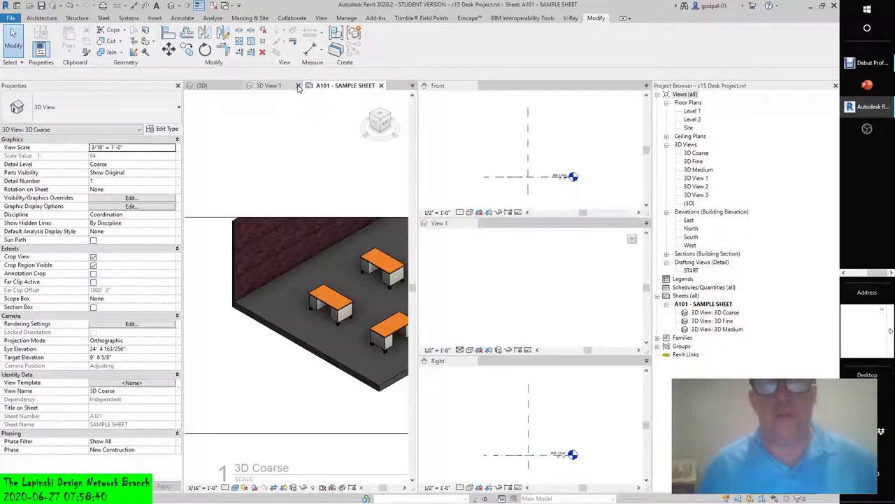
pyautogui.click(298, 85)
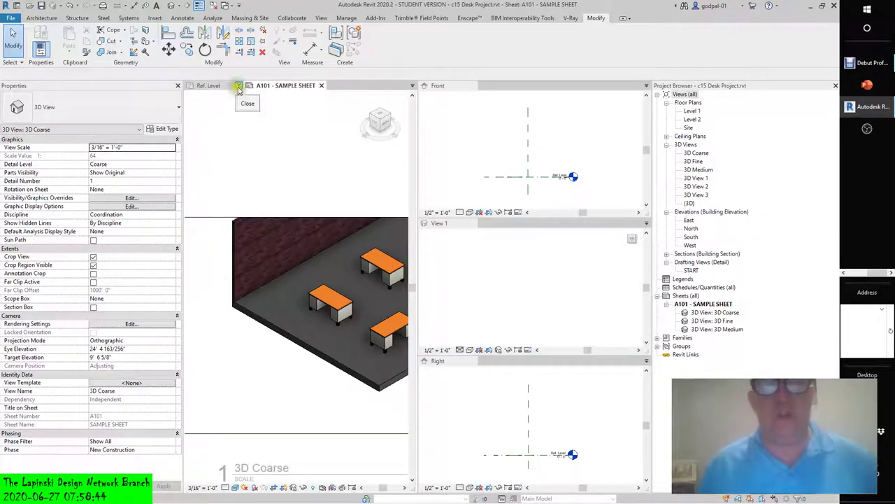
pyautogui.click(248, 85)
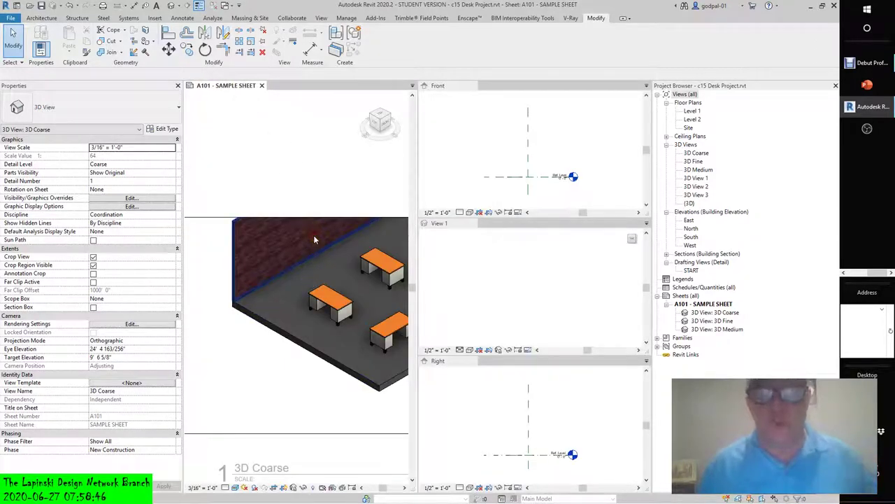
# Step: Zoom across the sheet's Coarse, Medium and Fine viewports, then expand the building section views
pyautogui.scroll(-5, 217, 287)
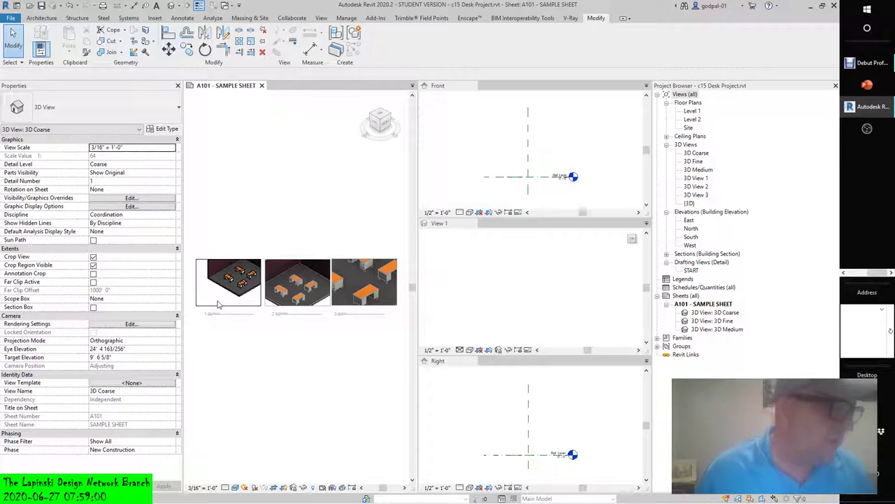
pyautogui.scroll(2, 215, 291)
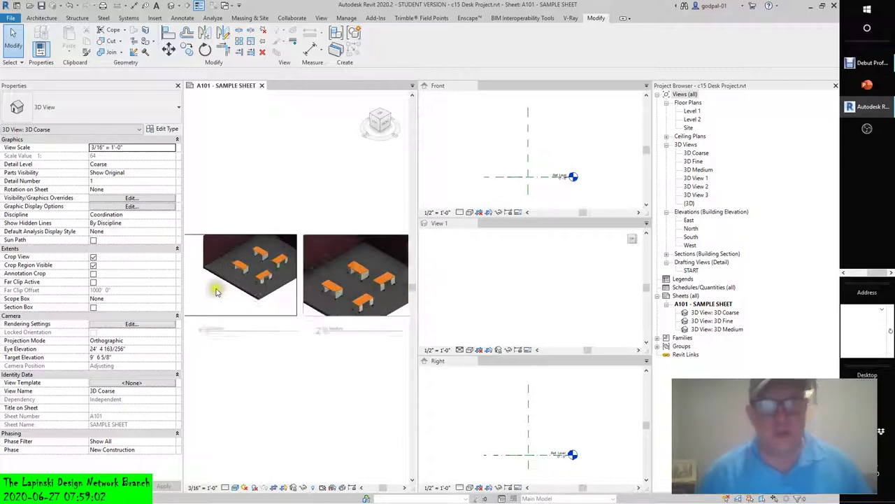
pyautogui.scroll(5, 216, 292)
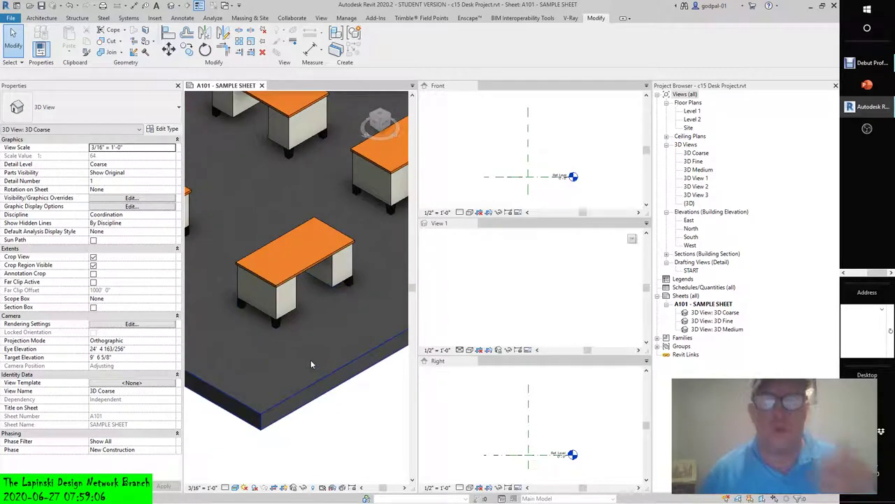
pyautogui.scroll(-5, 310, 359)
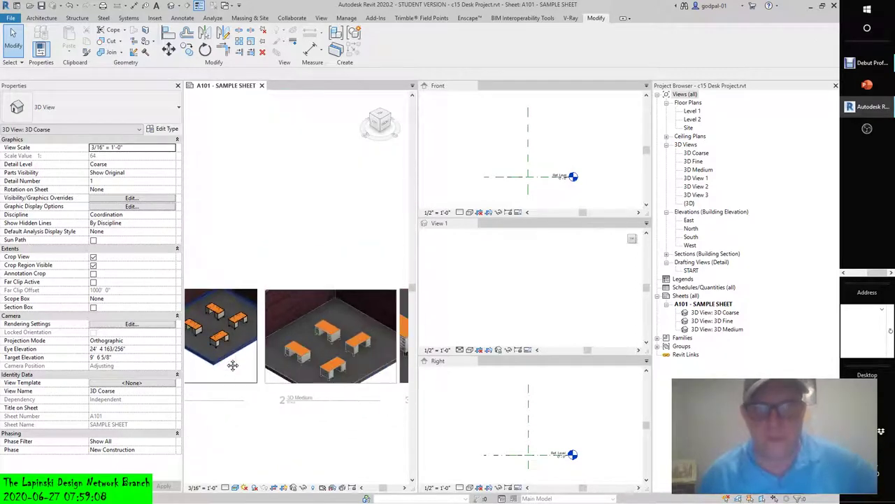
pyautogui.scroll(5, 301, 396)
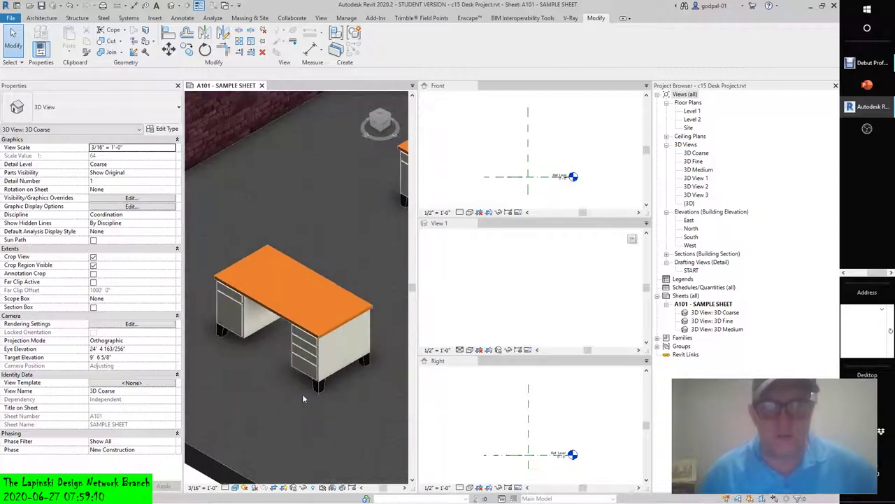
pyautogui.scroll(-5, 300, 343)
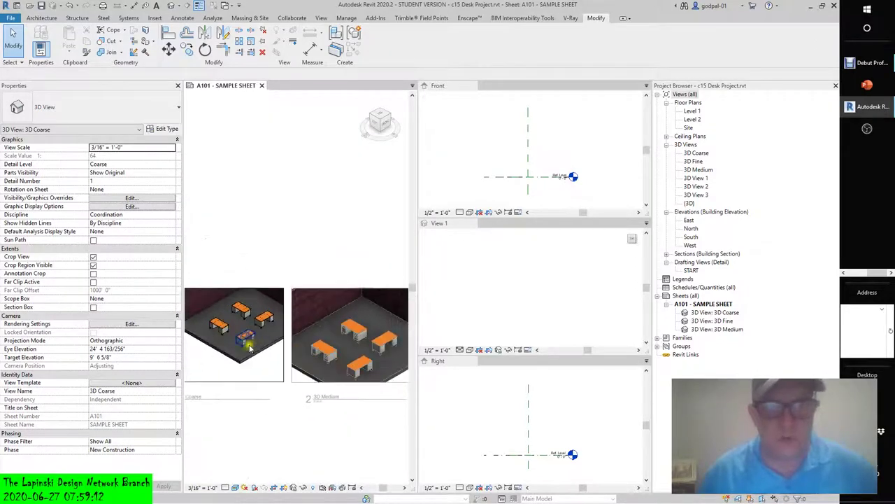
pyautogui.scroll(3, 250, 348)
pyautogui.scroll(-5, 231, 347)
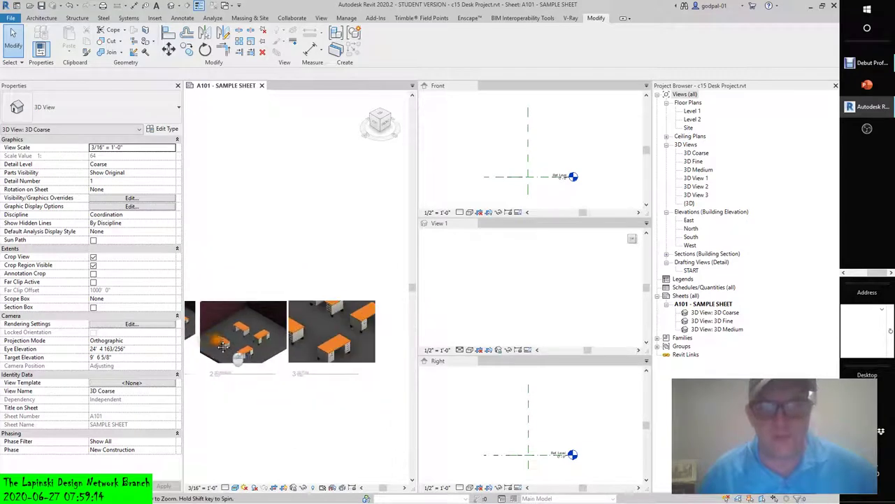
pyautogui.scroll(5, 333, 360)
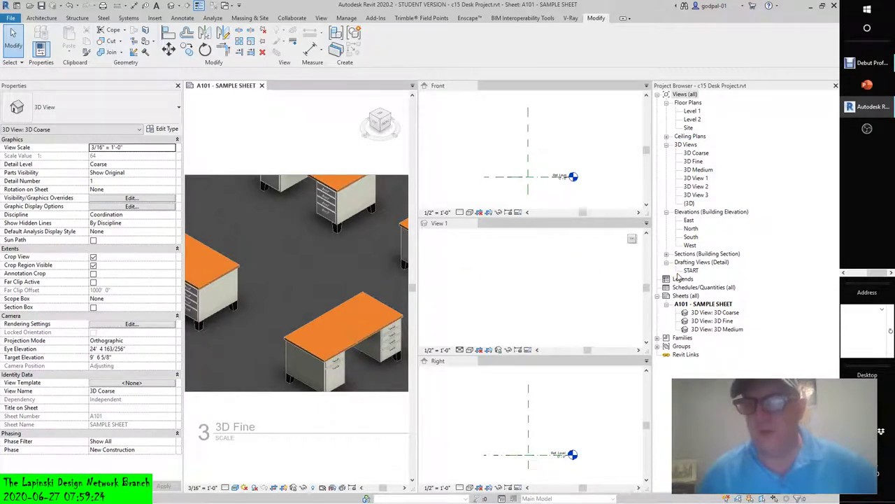
pyautogui.click(666, 253)
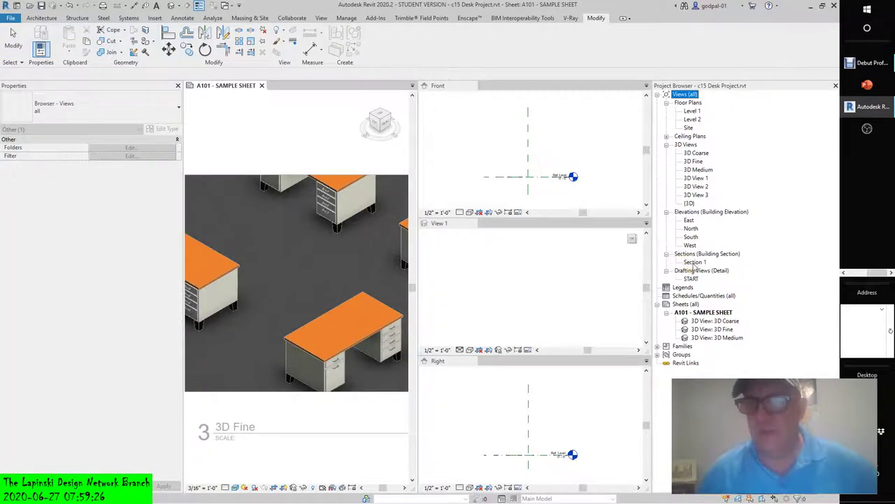
# Step: Open Section 1 from the Project Browser and zoom in on the desk
pyautogui.click(694, 262)
pyautogui.doubleClick(694, 262)
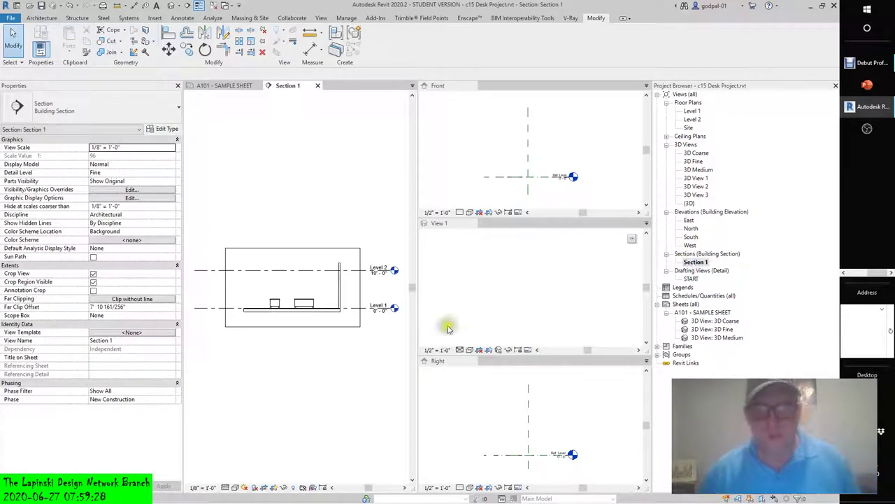
pyautogui.scroll(8, 280, 307)
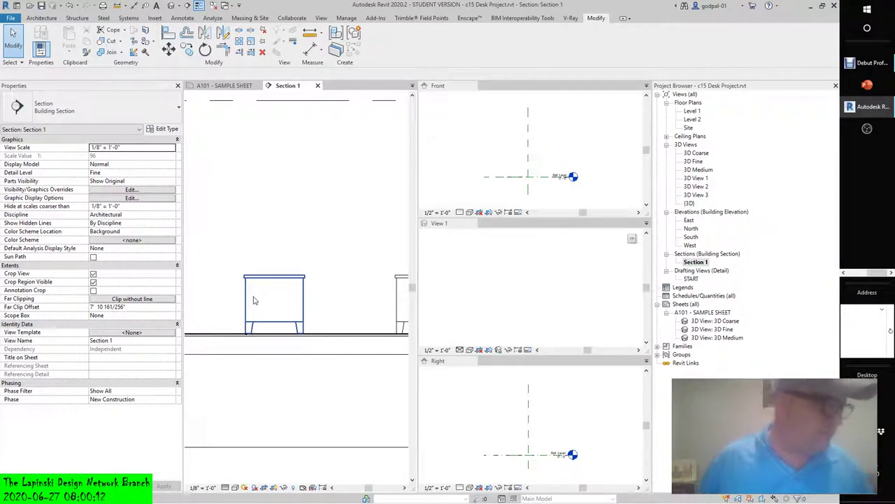
pyautogui.click(331, 401)
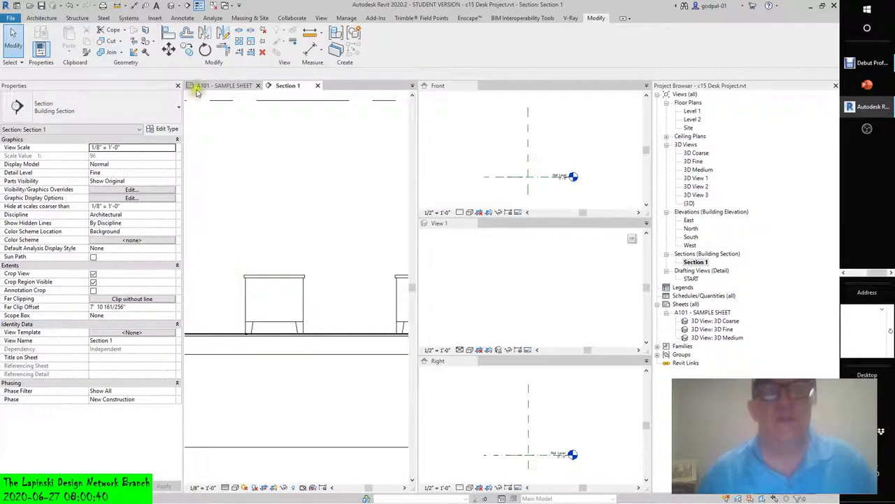
# Step: Open the Material Browser from the Manage tab of the desk project
pyautogui.click(346, 18)
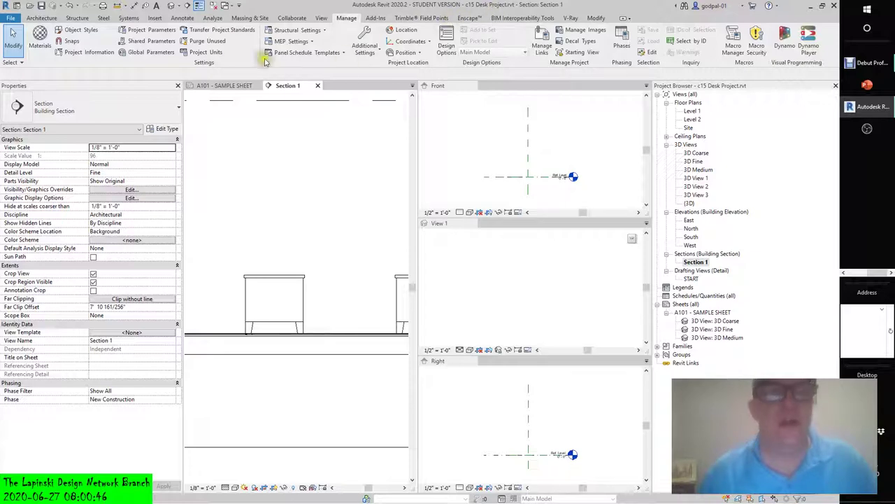
pyautogui.click(35, 37)
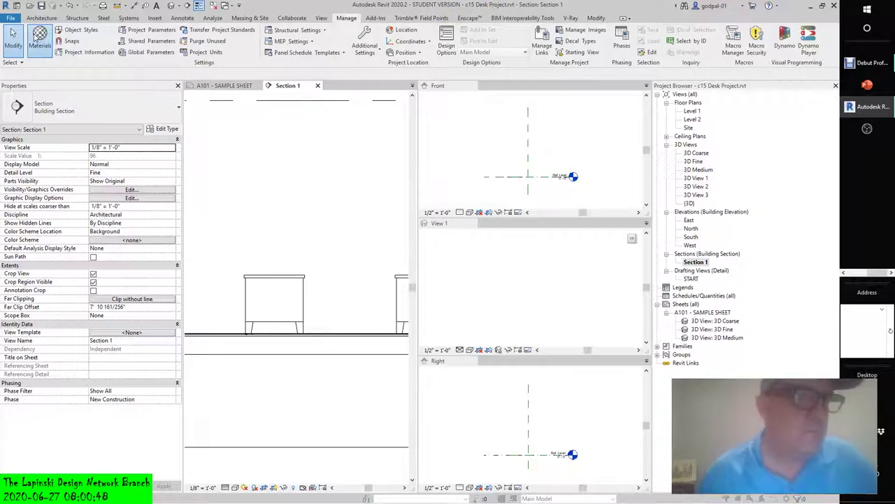
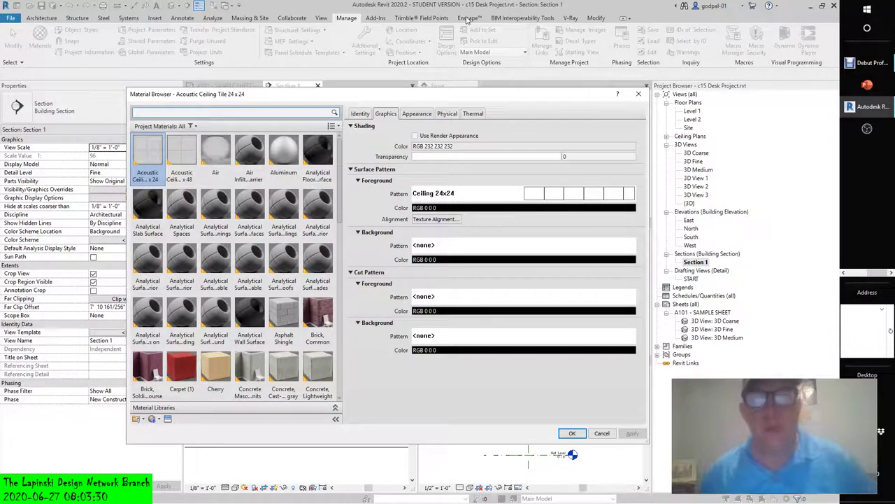
# Step: Discard the ceiling tile material edits and open Type Properties for the 60" x 30" desk in Section 1
pyautogui.click(601, 433)
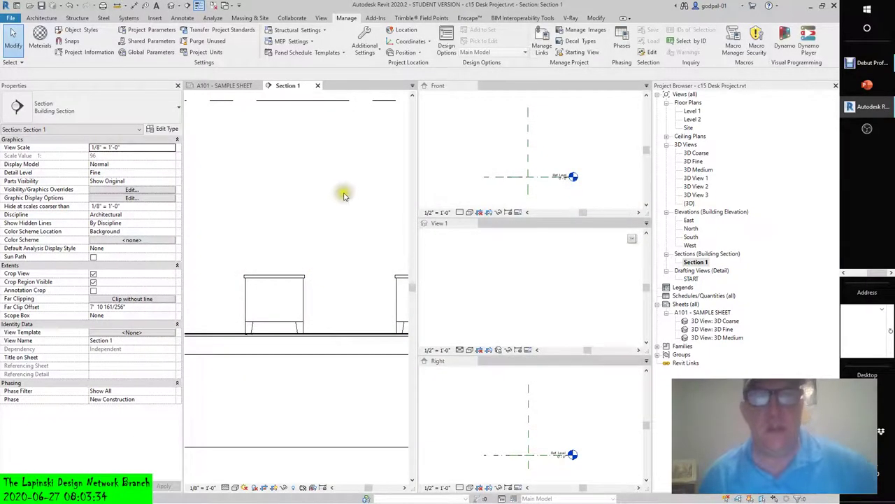
pyautogui.scroll(-2, 310, 190)
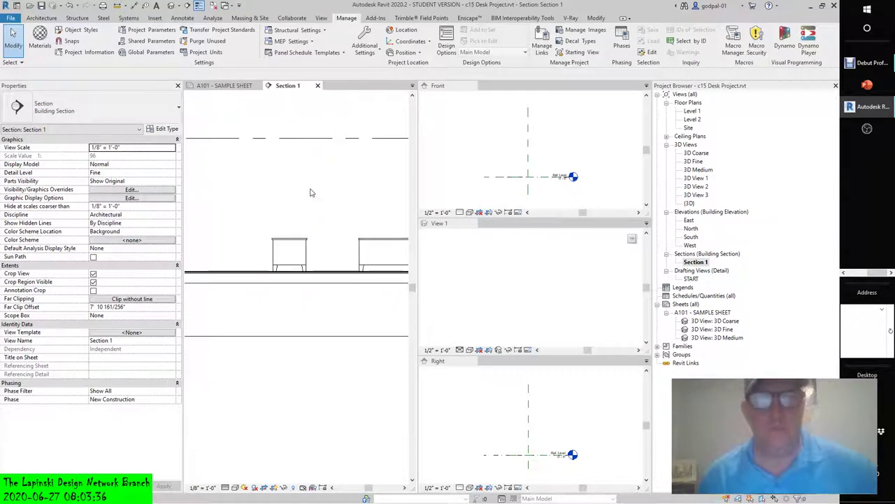
pyautogui.click(295, 246)
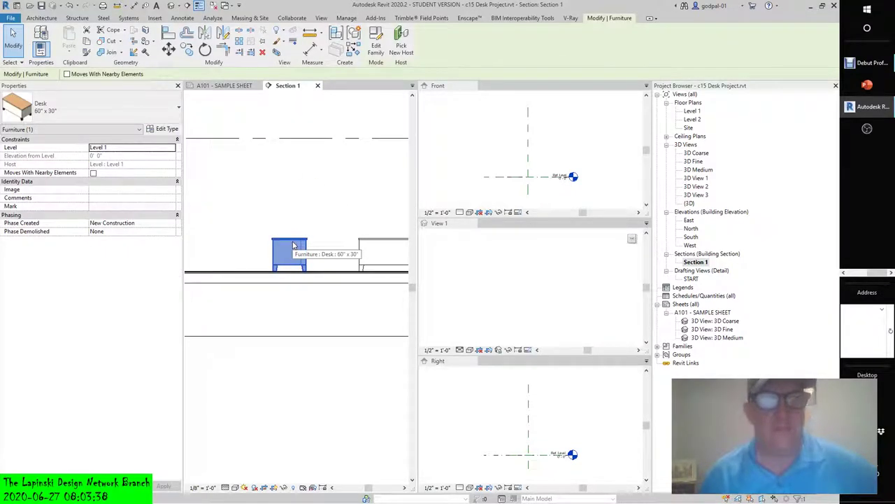
pyautogui.click(104, 141)
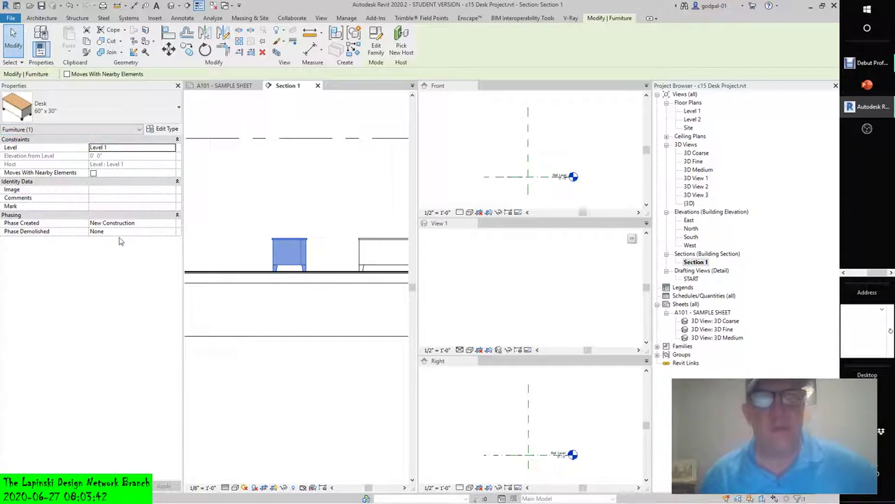
pyautogui.click(112, 196)
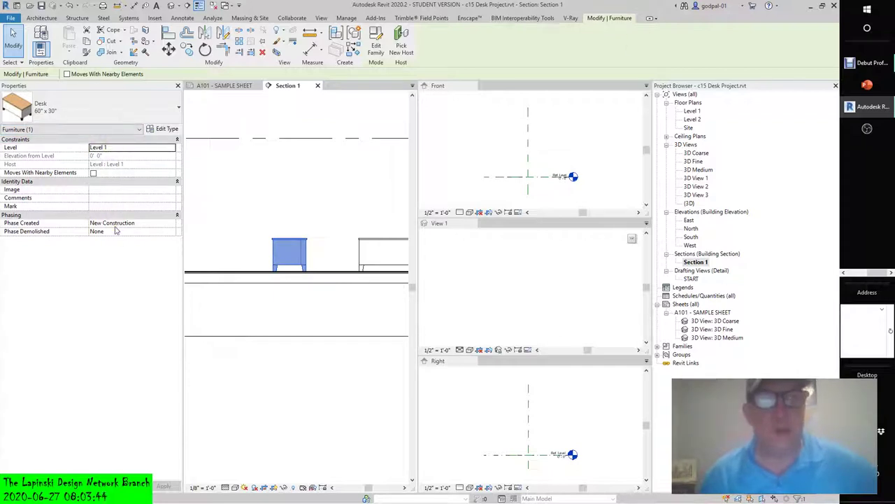
pyautogui.click(166, 130)
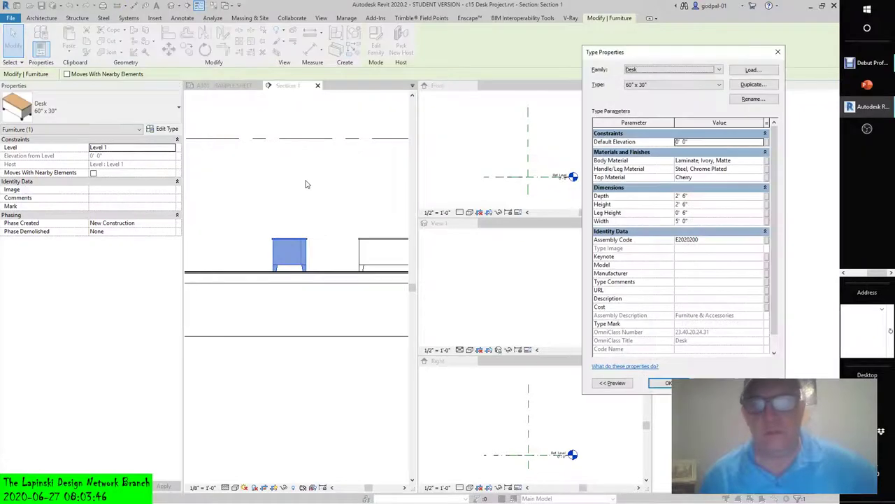
# Step: Move the Type Properties dialog aside, review the desk types and keep 60" x 30"
pyautogui.click(652, 53)
pyautogui.moveTo(651, 54); pyautogui.dragTo(493, 82)
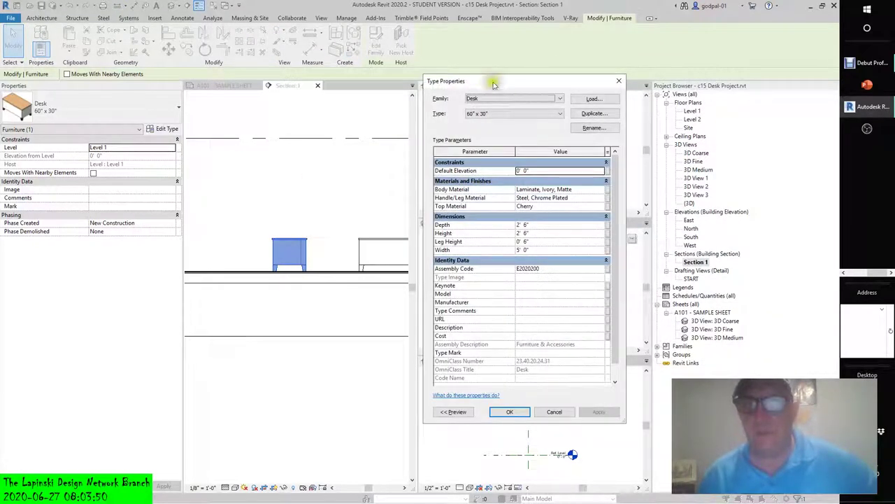
pyautogui.click(559, 100)
pyautogui.click(560, 102)
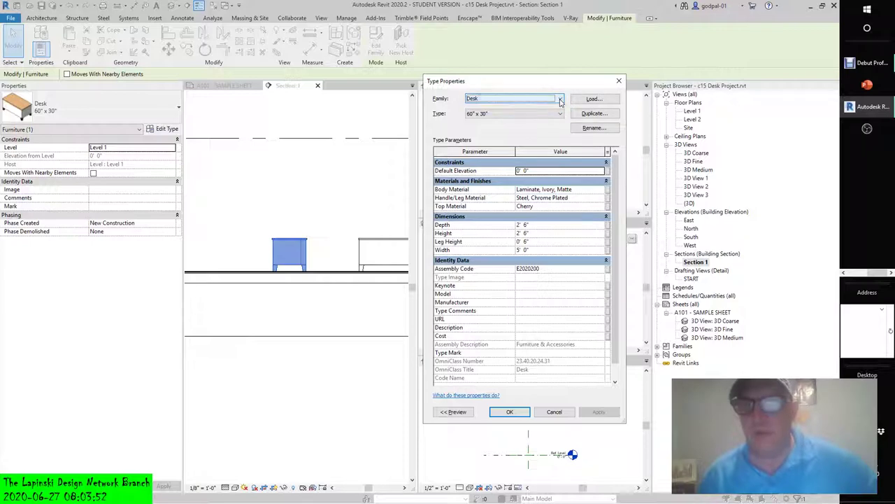
pyautogui.click(553, 115)
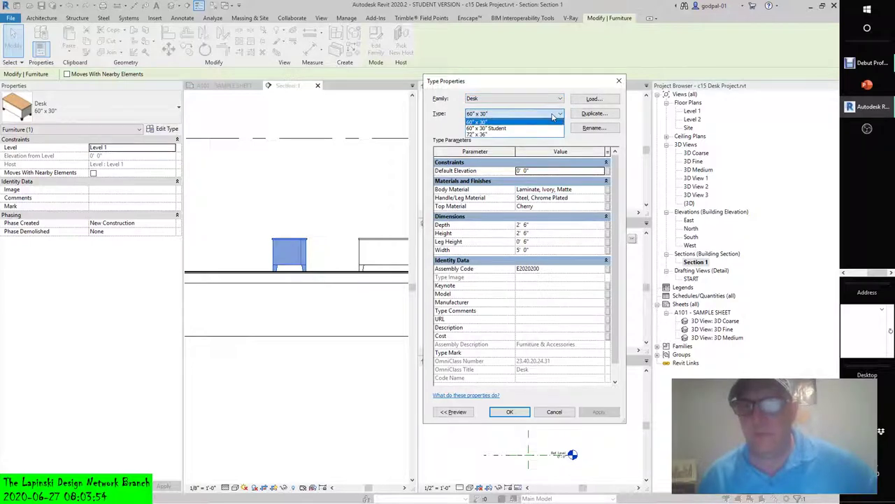
pyautogui.click(553, 116)
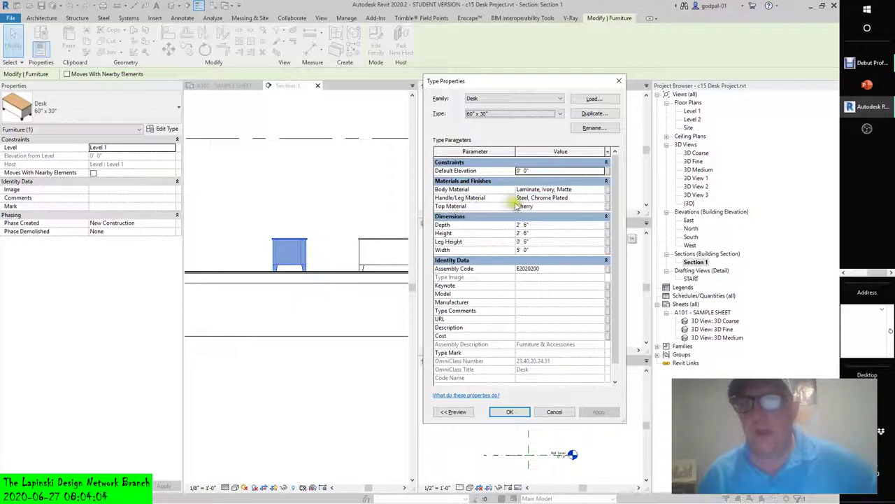
# Step: Link Body Material to a new global parameter Material 4, then apply and confirm
pyautogui.click(609, 191)
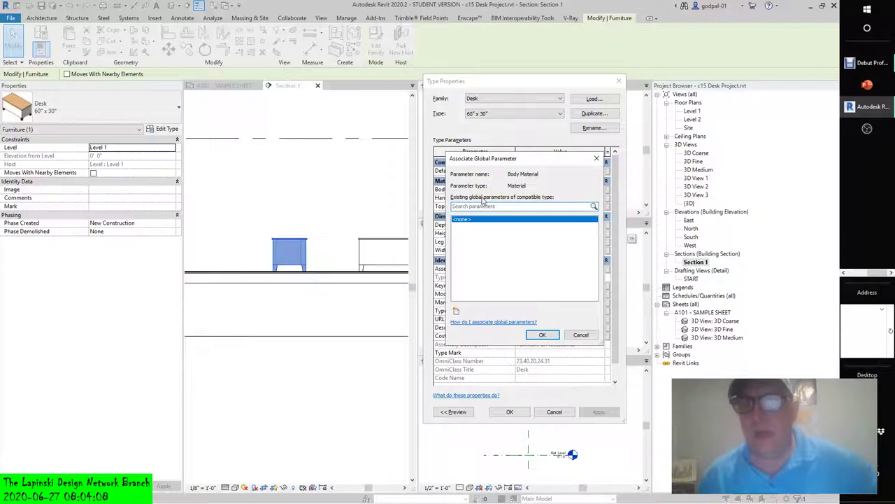
pyautogui.click(456, 312)
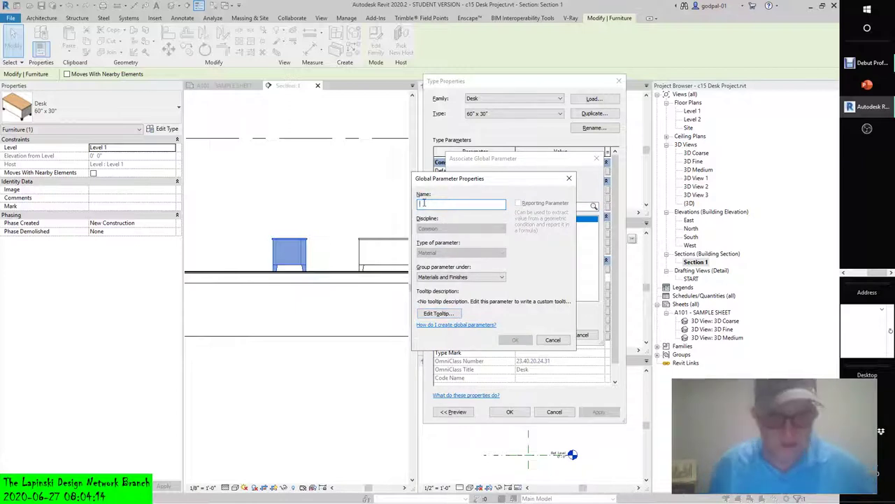
pyautogui.write('Material #')
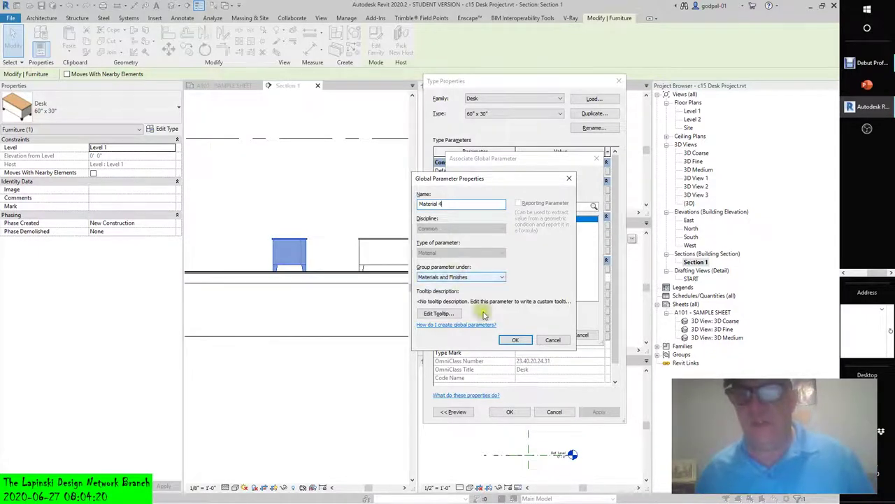
pyautogui.click(514, 340)
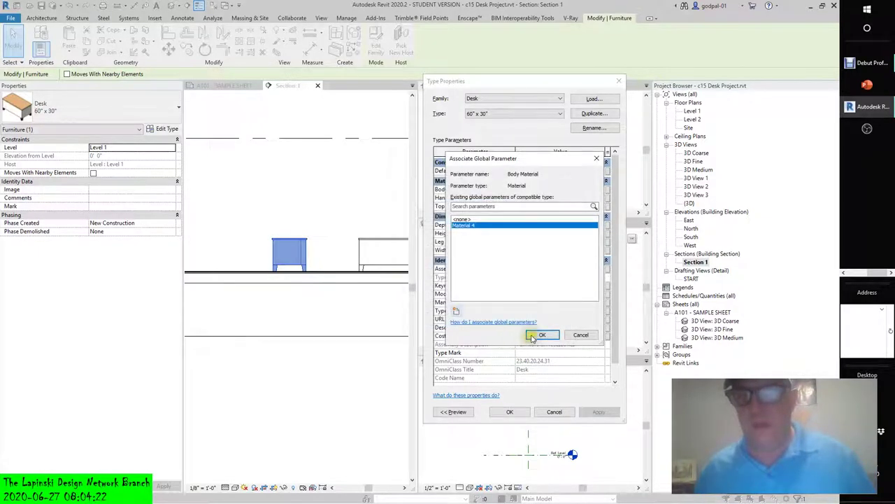
pyautogui.click(540, 335)
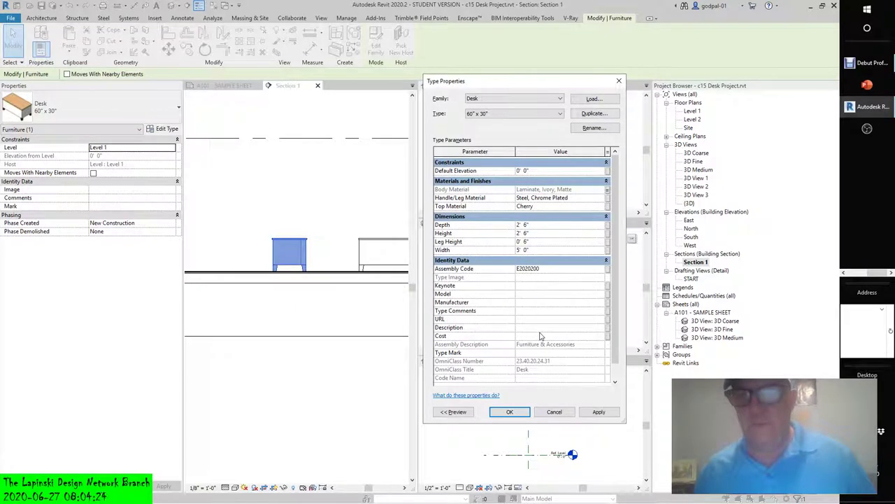
pyautogui.click(600, 413)
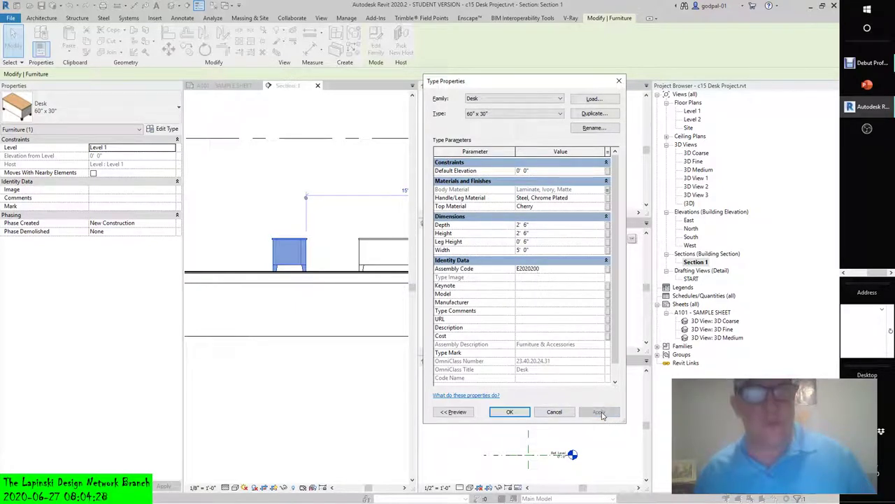
pyautogui.click(512, 413)
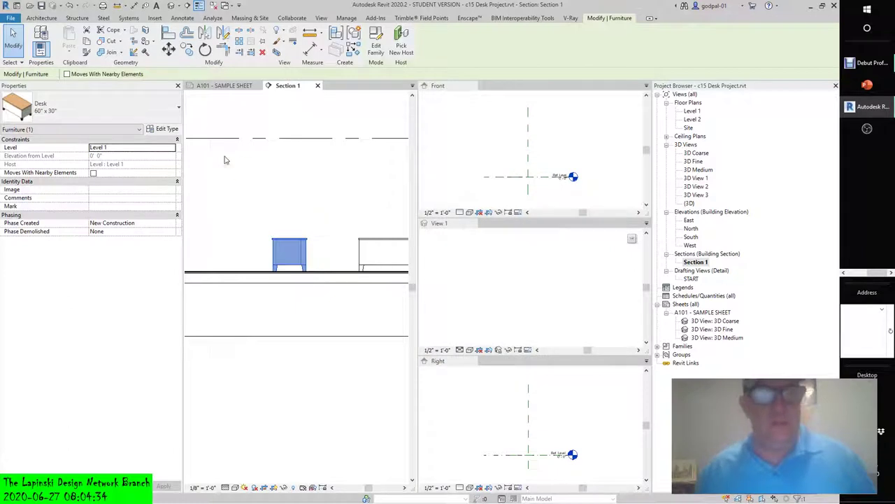
# Step: Reselect the desk, recheck its Type Properties showing Body Material as Laminate, Ivory, Matte, and cancel
pyautogui.click(245, 168)
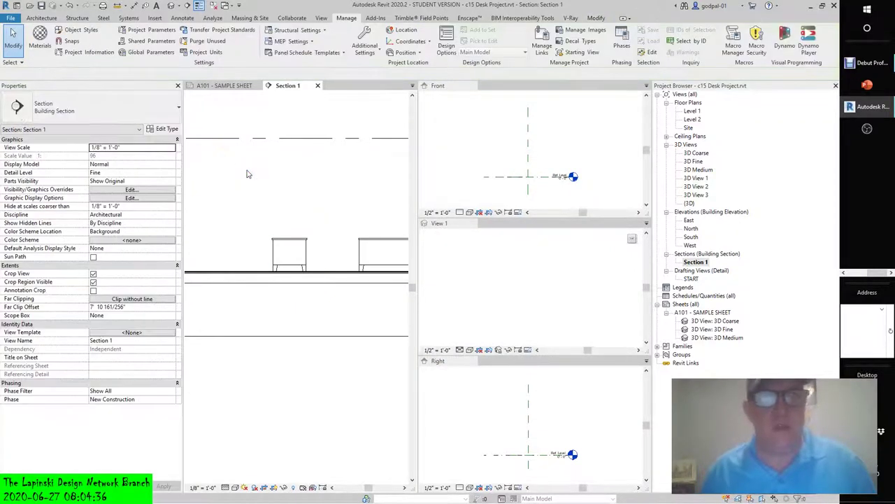
pyautogui.click(294, 239)
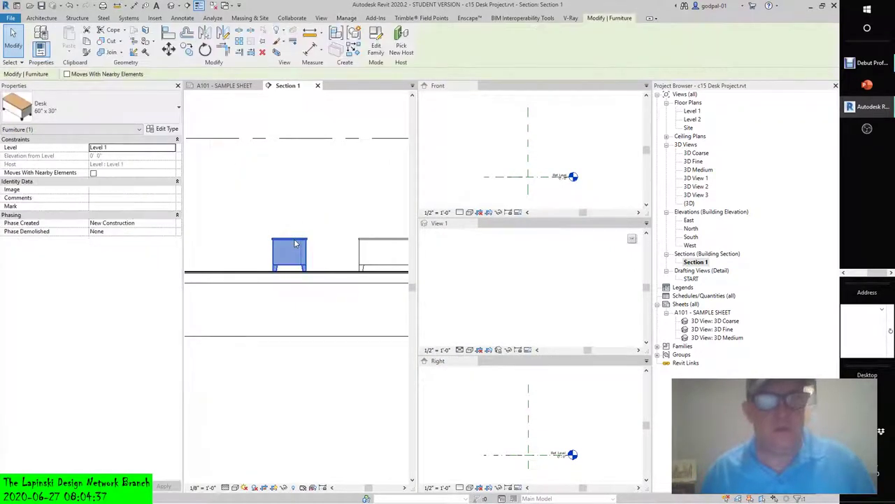
pyautogui.click(165, 129)
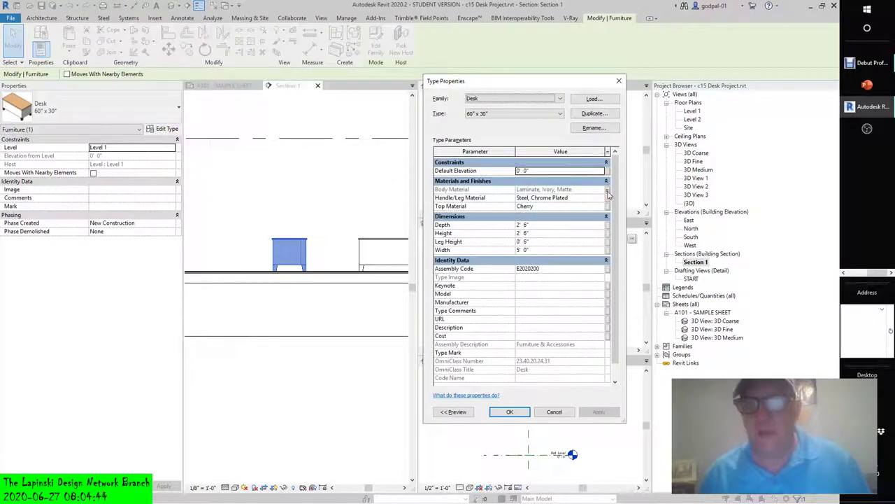
pyautogui.scroll(-1, 616, 287)
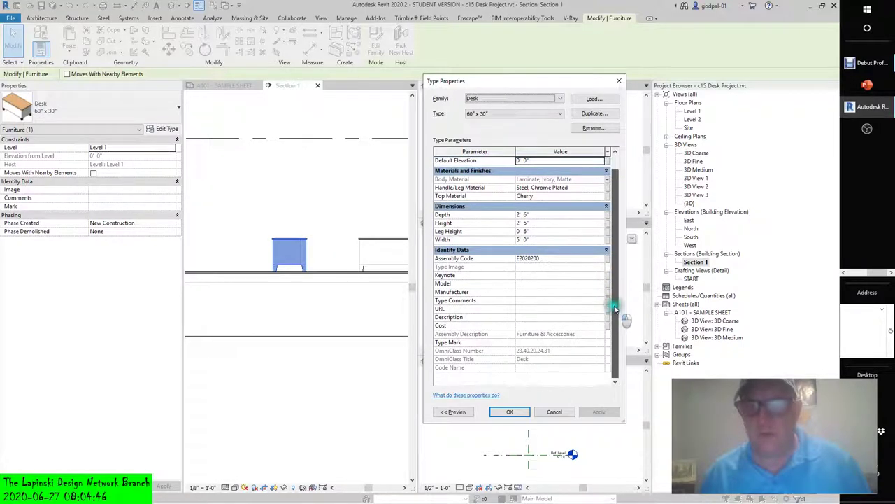
pyautogui.scroll(1, 616, 307)
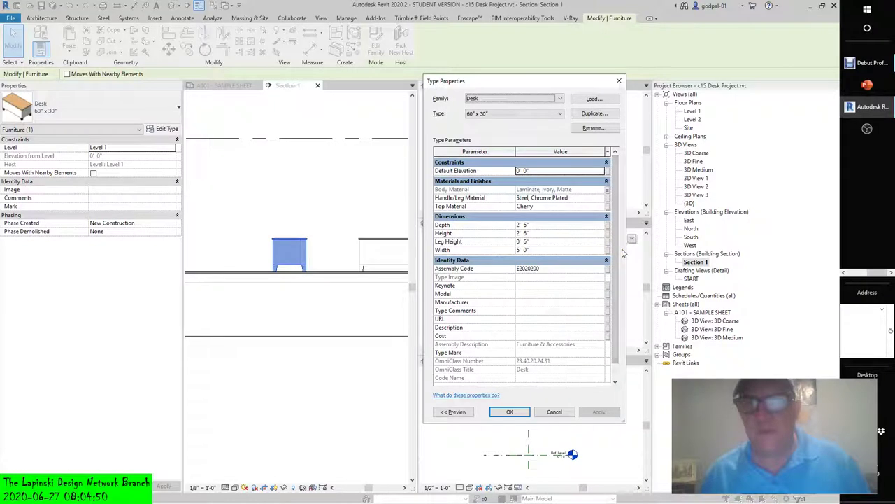
pyautogui.click(555, 411)
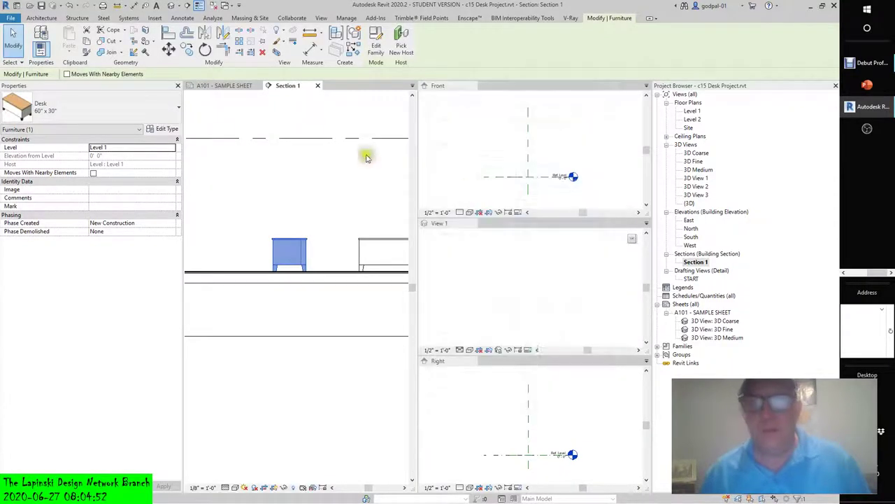
# Step: In the Desk family, tie the top extrusion's Material to a new family parameter 'material 4'
pyautogui.click(376, 42)
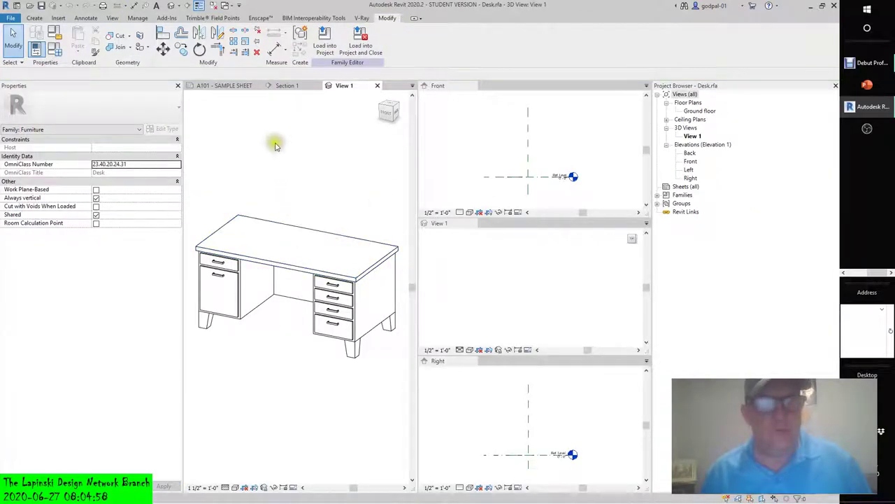
pyautogui.click(267, 236)
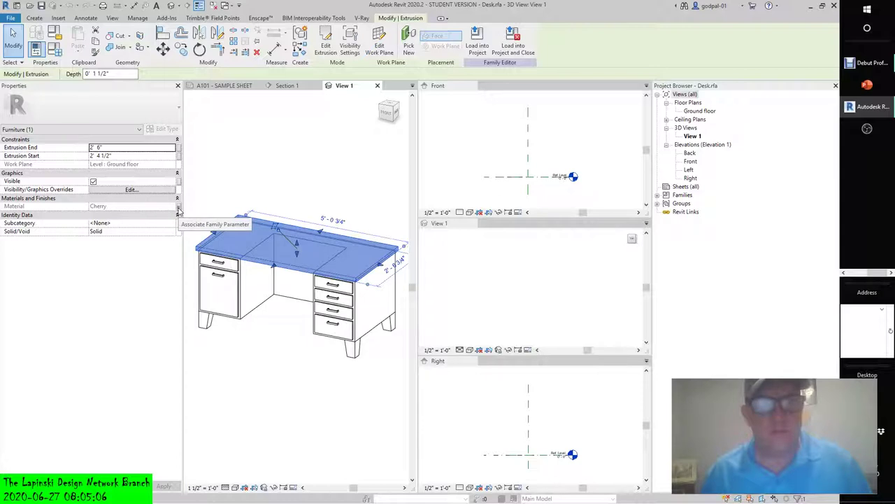
pyautogui.click(178, 211)
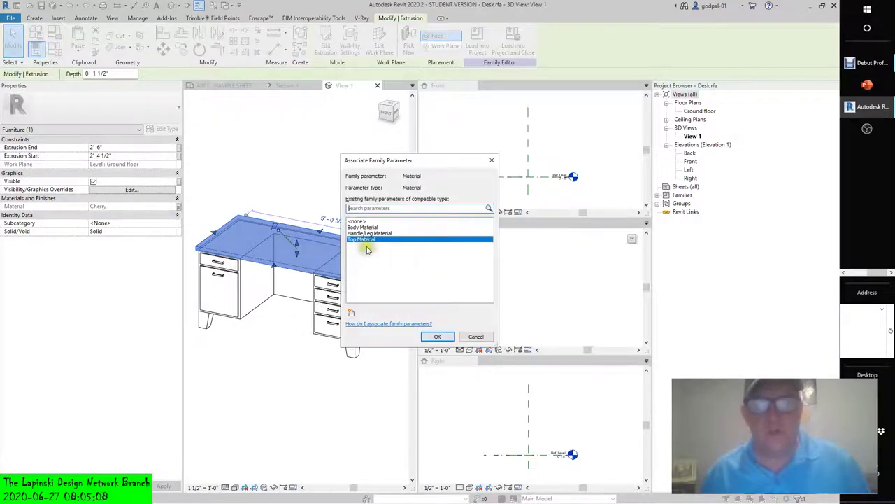
pyautogui.click(351, 313)
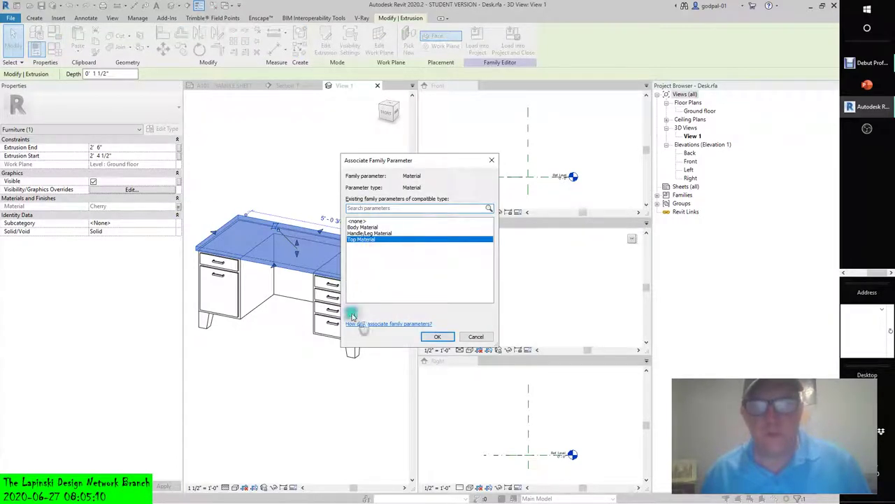
pyautogui.click(545, 276)
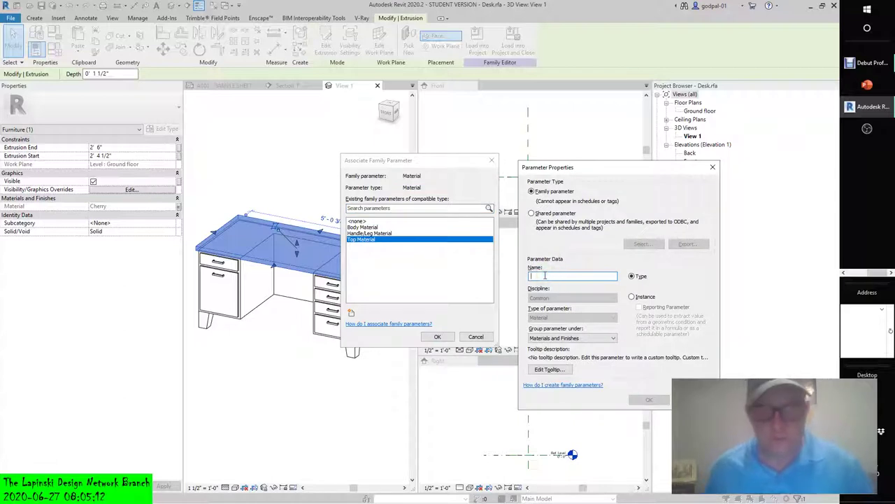
pyautogui.write('materi')
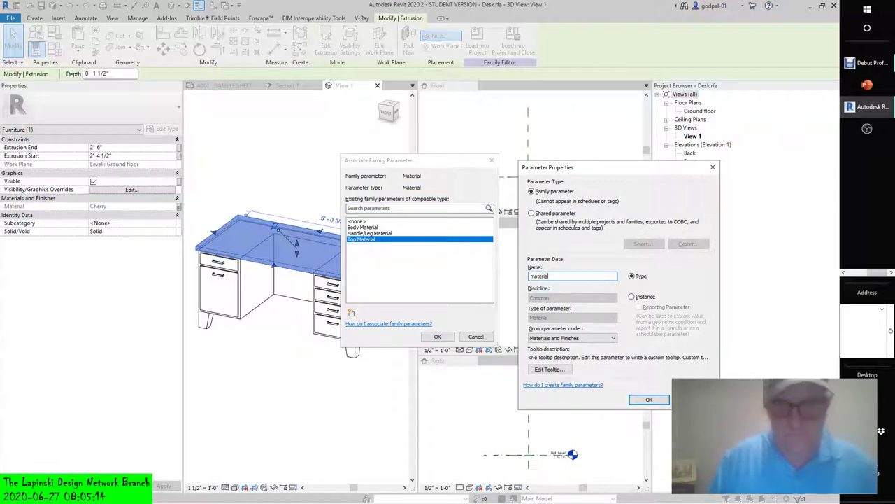
pyautogui.write('al')
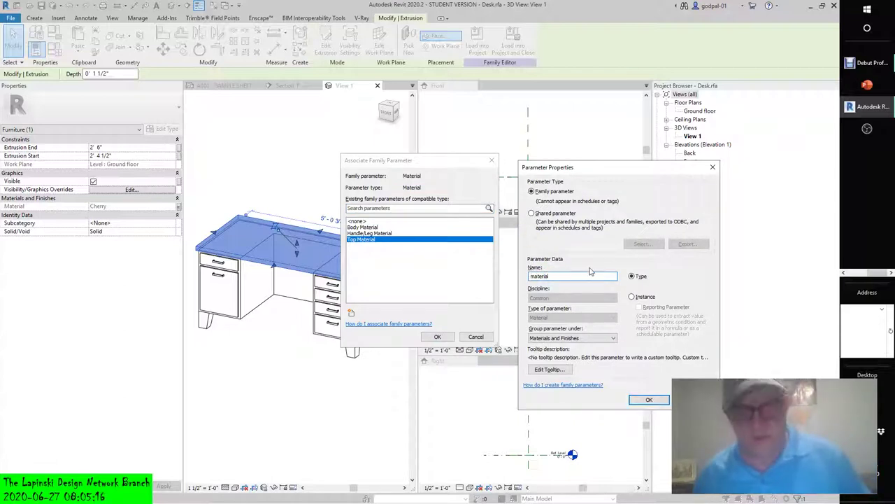
pyautogui.write(' 4')
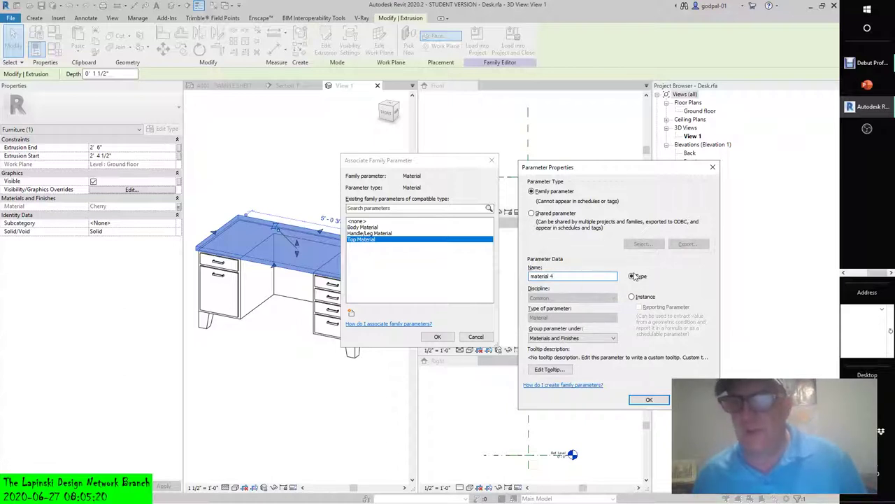
pyautogui.click(645, 401)
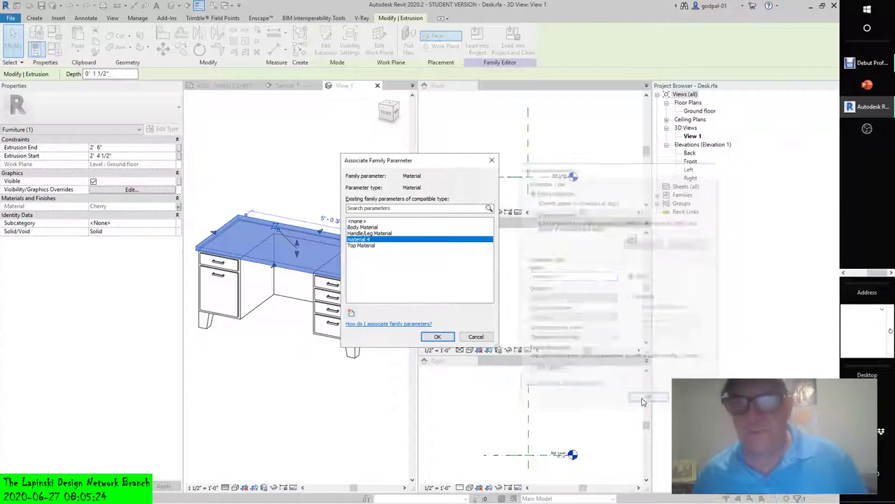
pyautogui.click(437, 337)
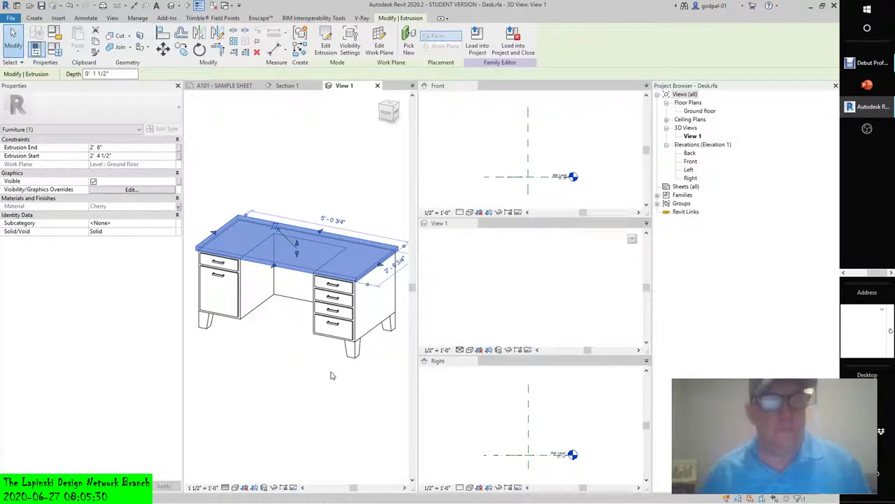
pyautogui.click(124, 193)
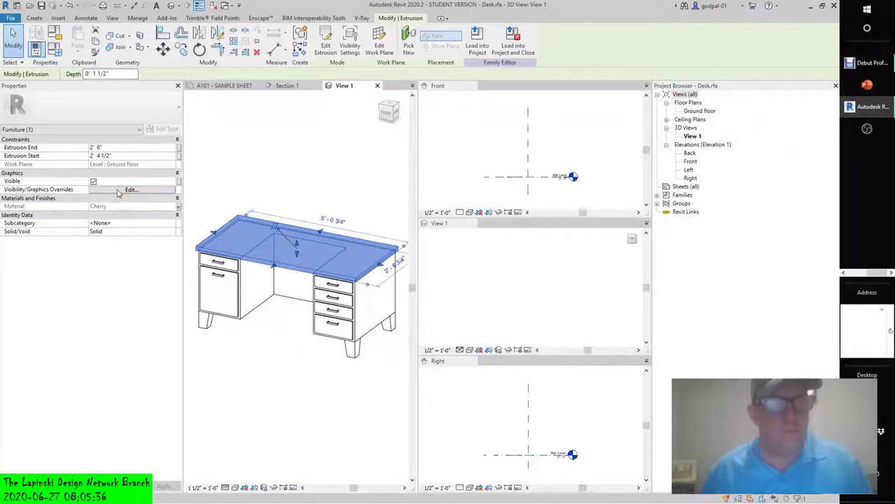
# Step: Load the edited Desk family into c15 Desk Project, overwriting the existing version, and reselect the desk
pyautogui.click(477, 43)
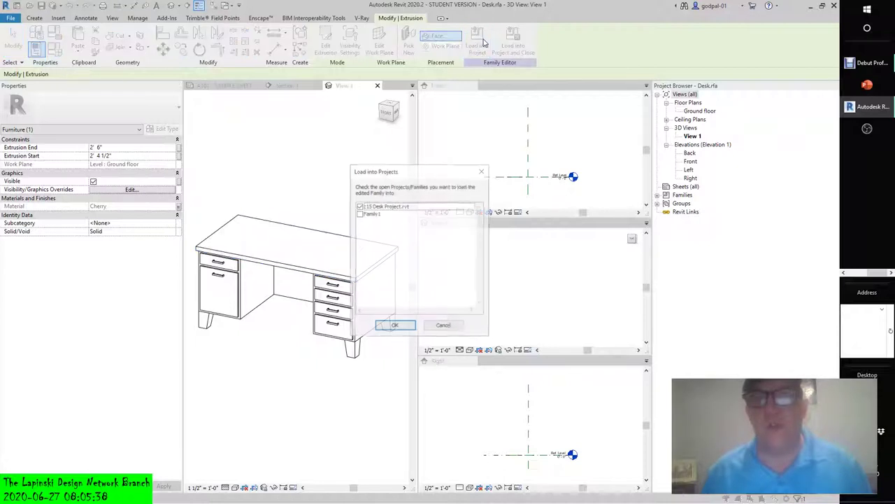
pyautogui.click(385, 327)
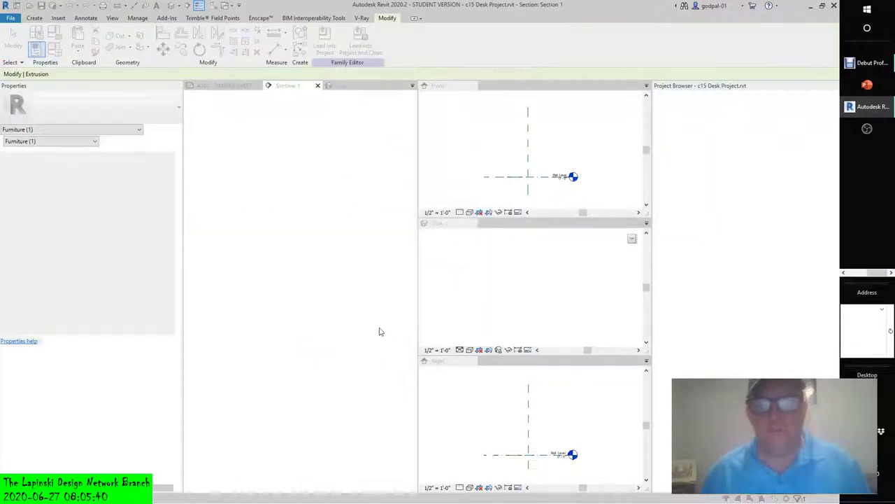
pyautogui.click(432, 228)
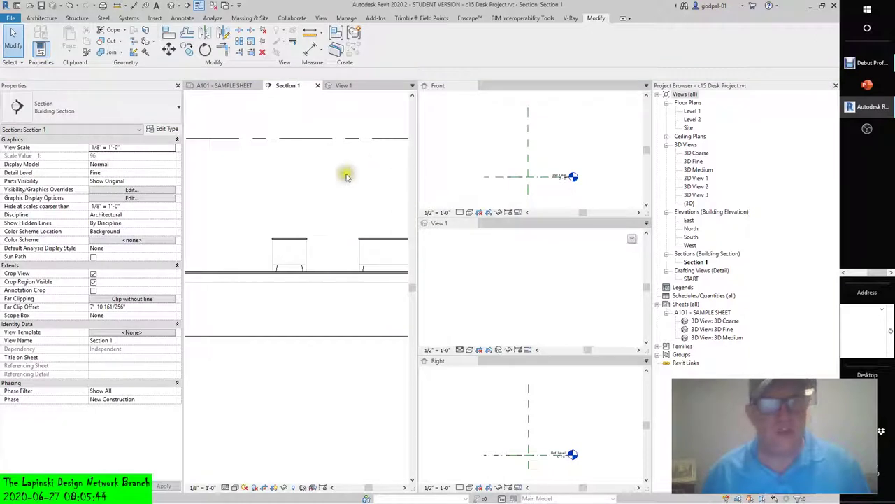
pyautogui.click(287, 244)
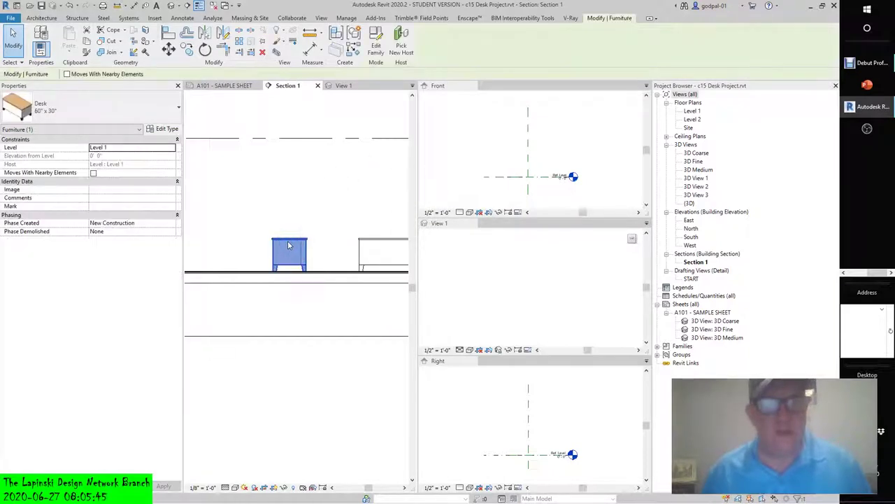
# Step: Check that the desk type lists material 4 as Cherry, preview it in 3D, then cancel
pyautogui.click(163, 129)
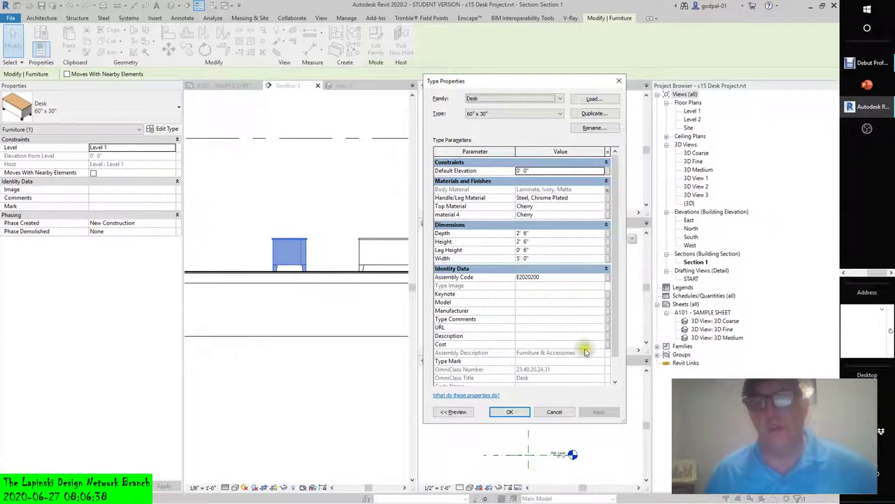
pyautogui.click(454, 411)
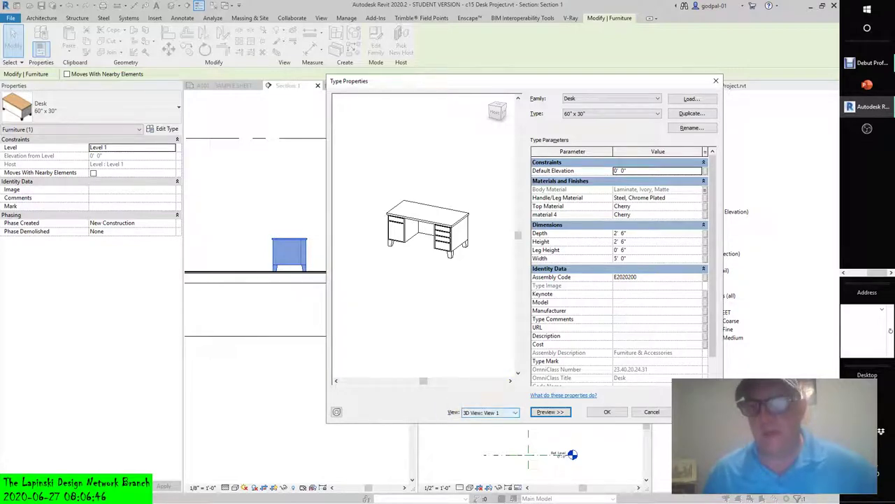
pyautogui.click(651, 413)
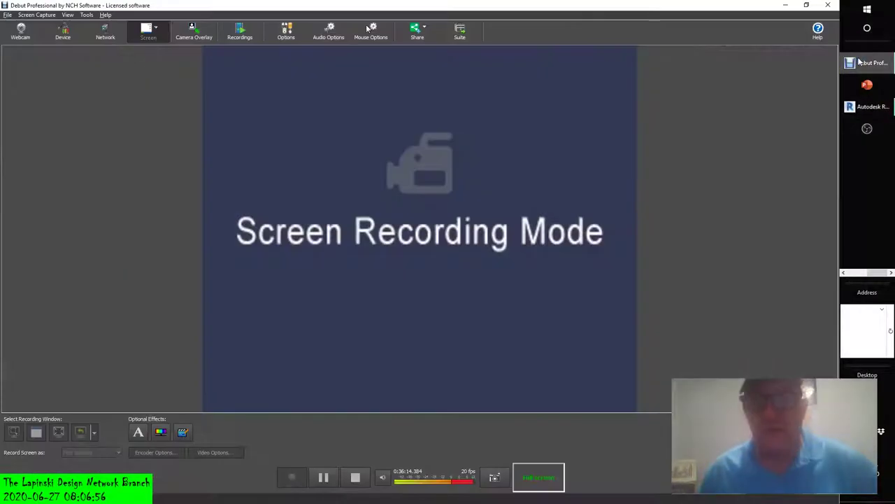